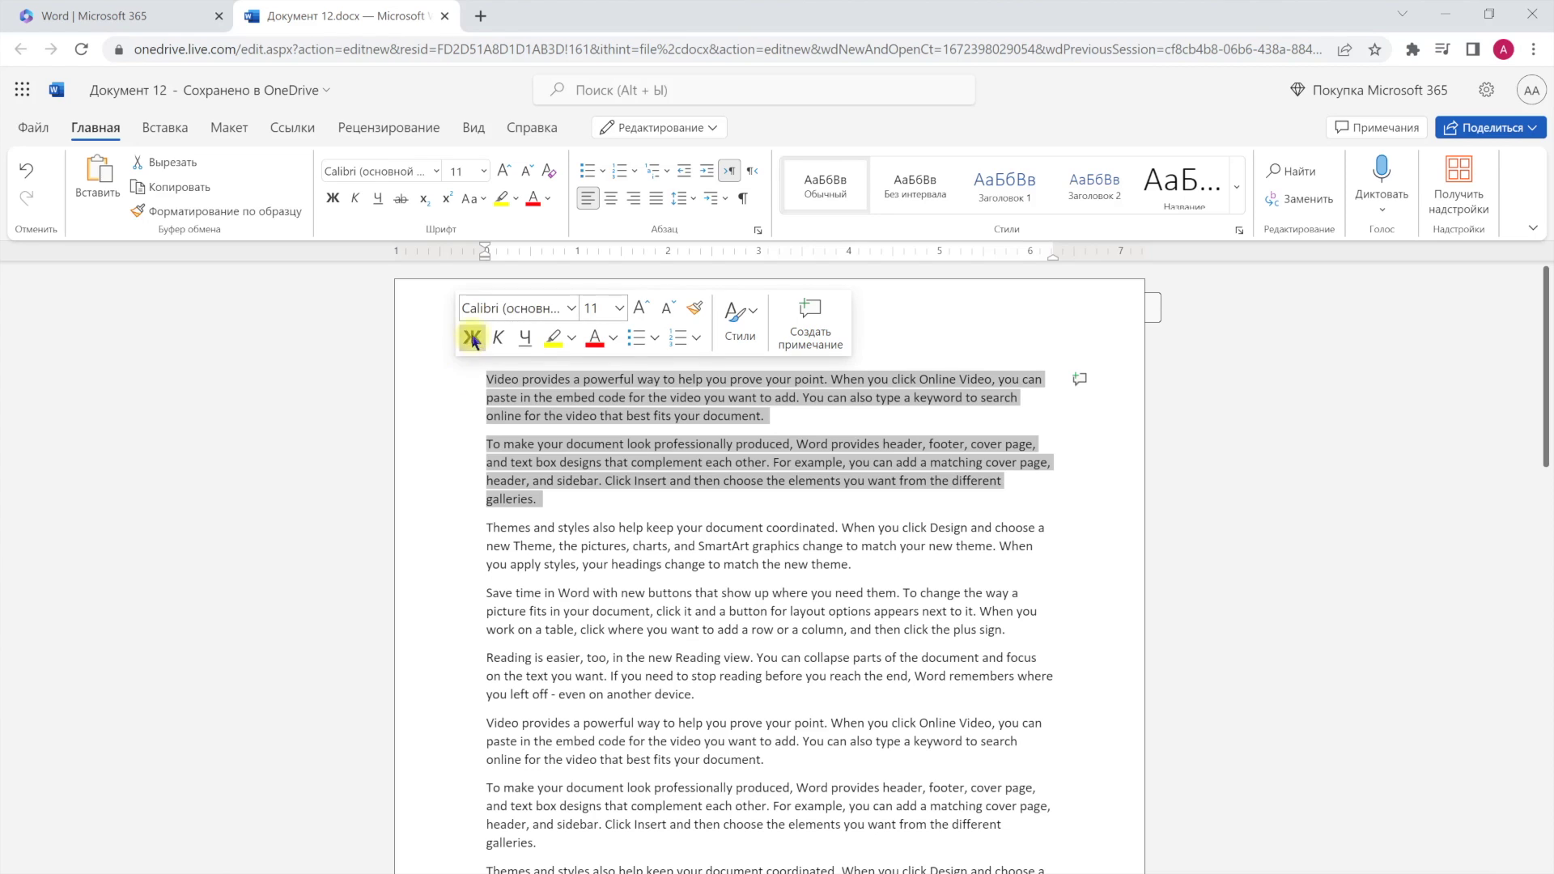
Make the opening paragraphs bold, and make the second paragraph italic with a larger font size
click(473, 337)
drag(540, 499, 461, 445)
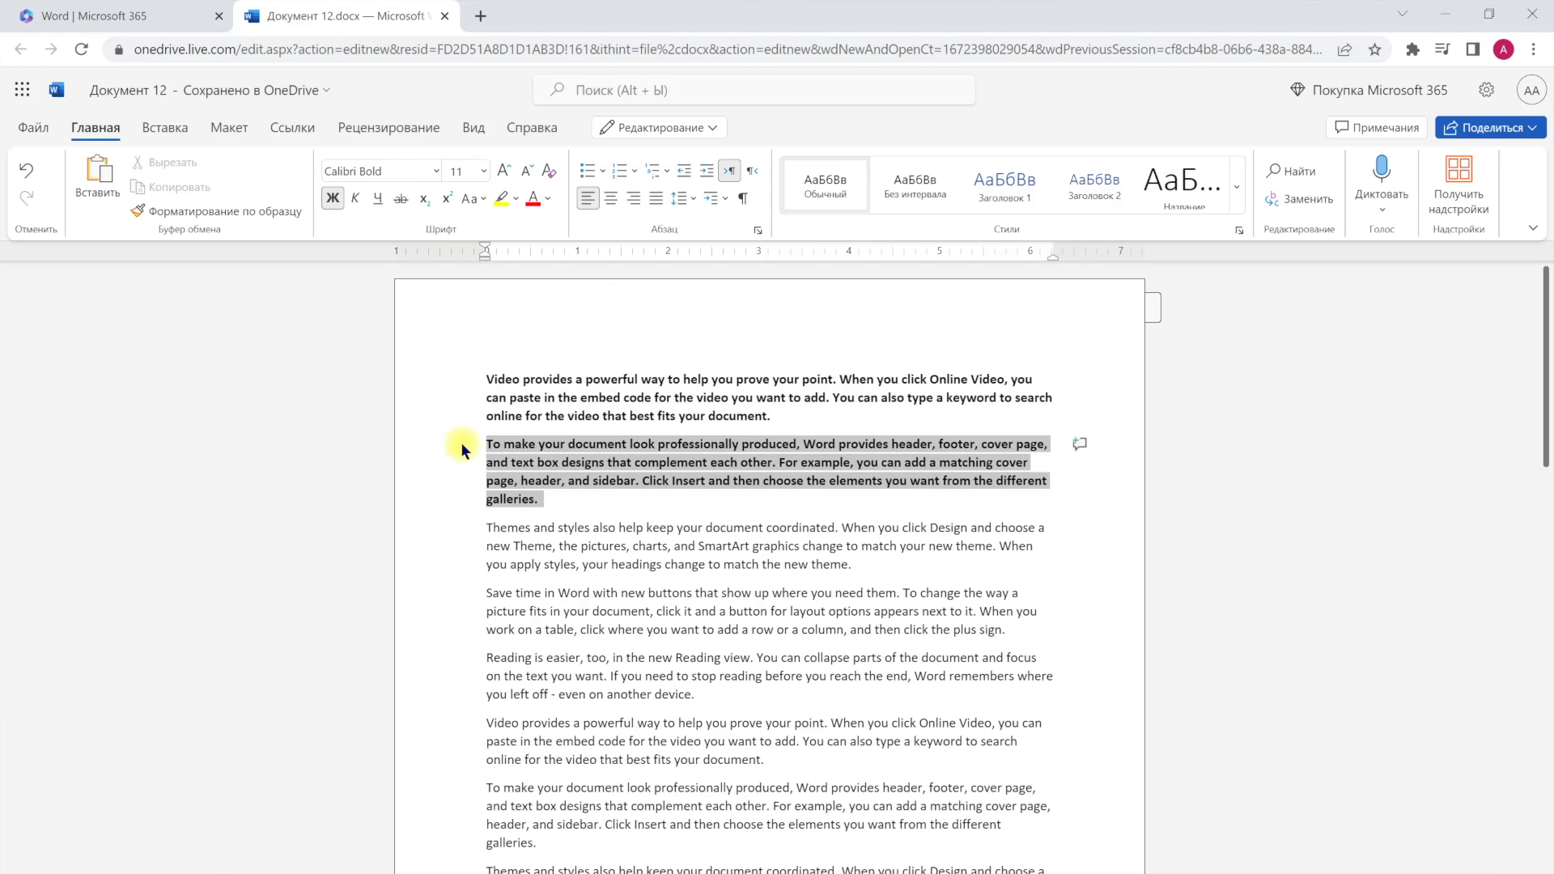
click(505, 404)
click(624, 378)
click(625, 581)
Apply the Строгий style to the paragraph beginning 'Themes and styles'
click(864, 622)
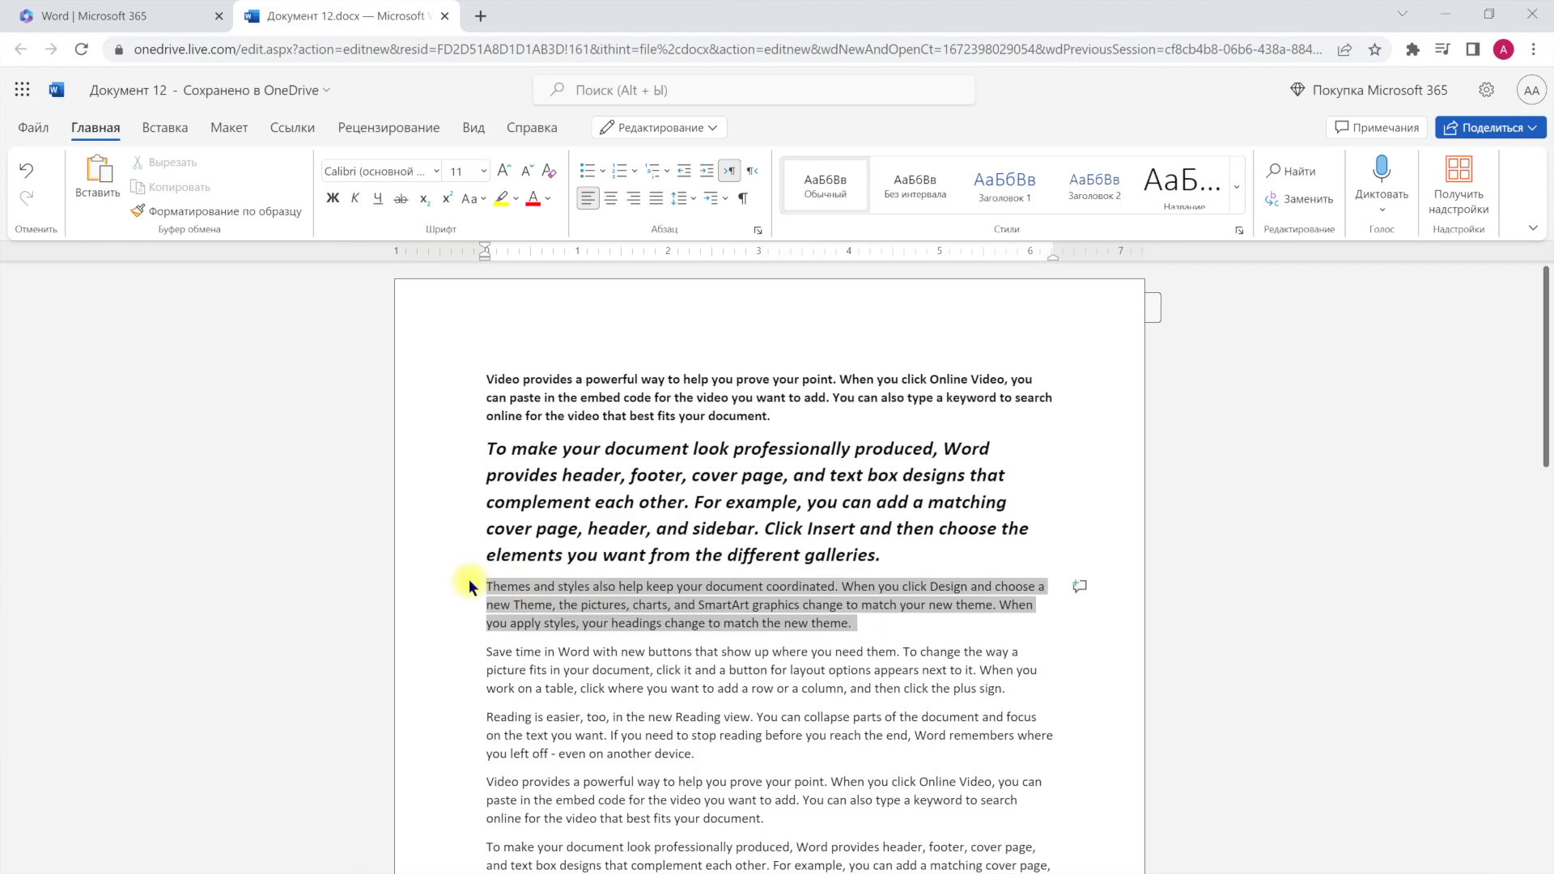
click(1163, 226)
click(801, 326)
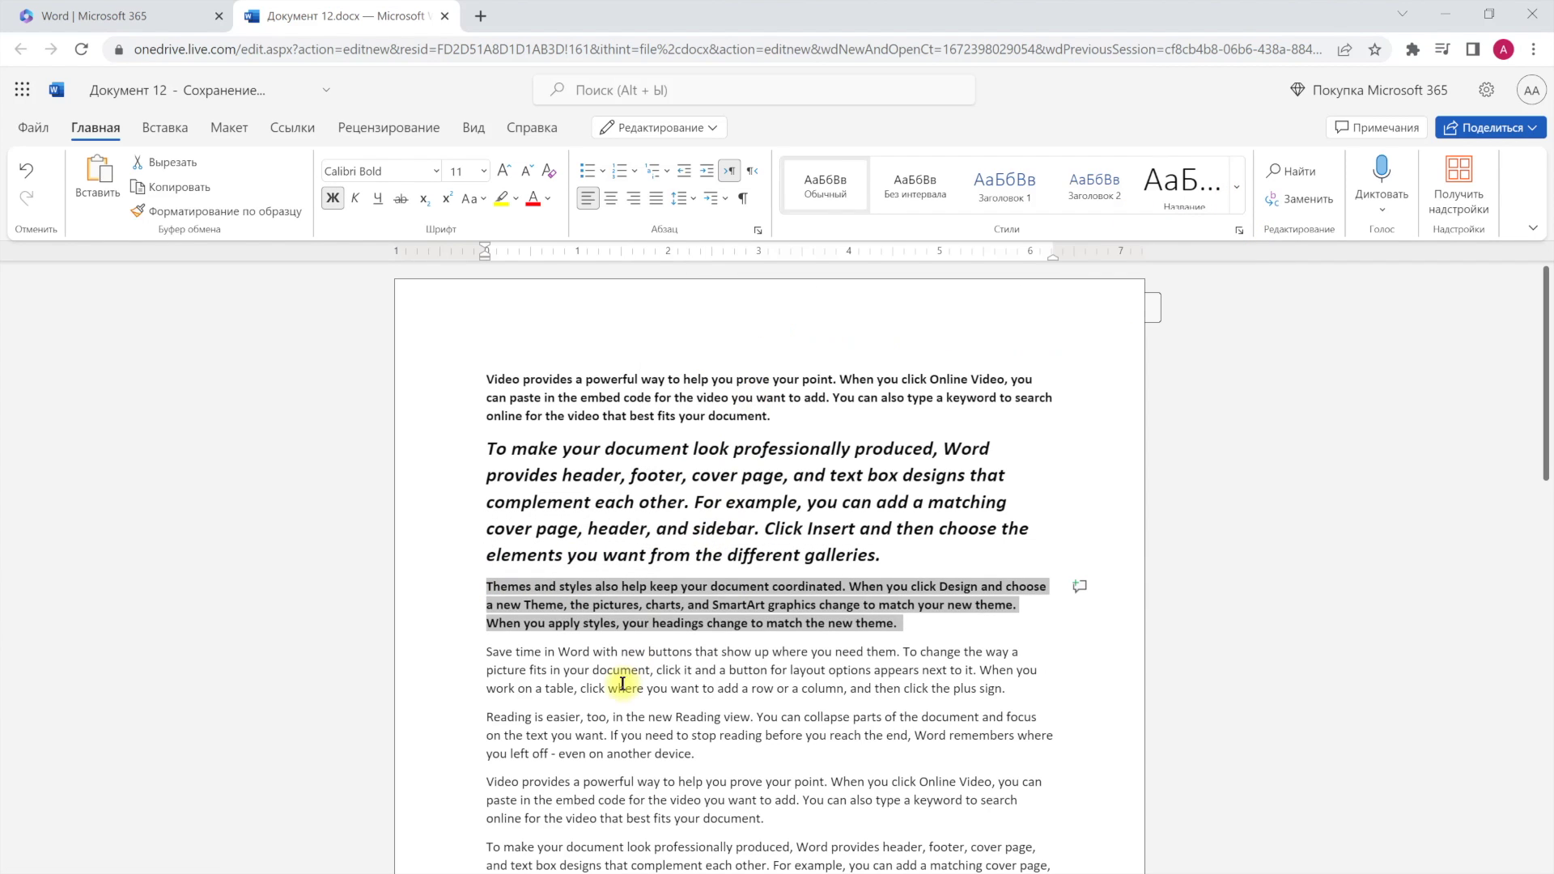
Add empty lines at the document start and insert a 6x4 table there
click(486, 378)
key(Return)
key(Return)
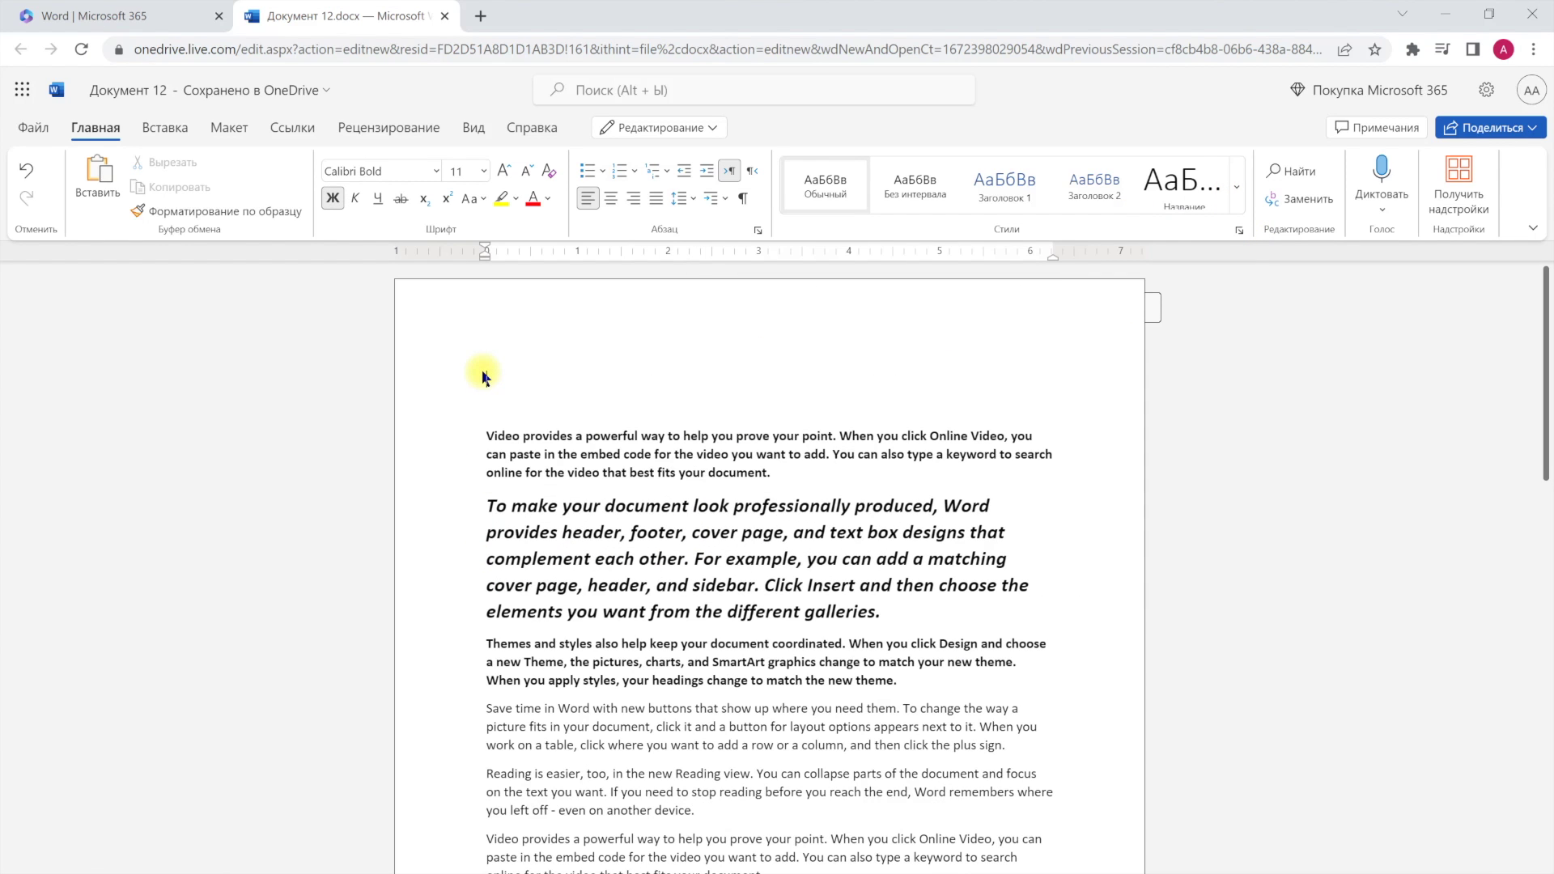
click(164, 127)
click(109, 186)
click(182, 301)
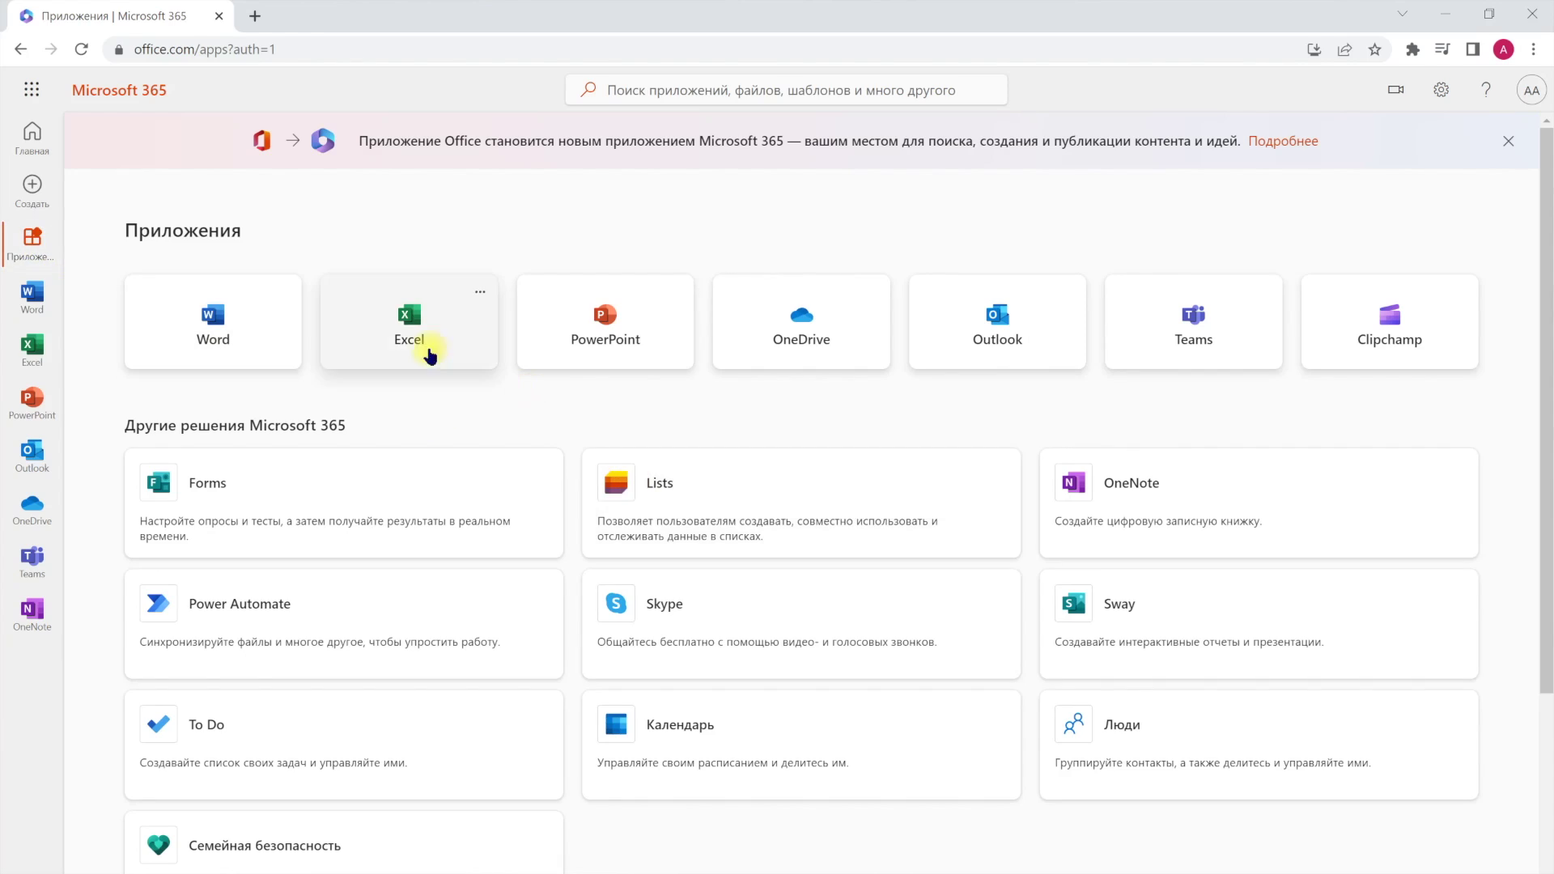
Open the portfolio sample presentation from the Sway home page
scroll(380, 357, down, 2)
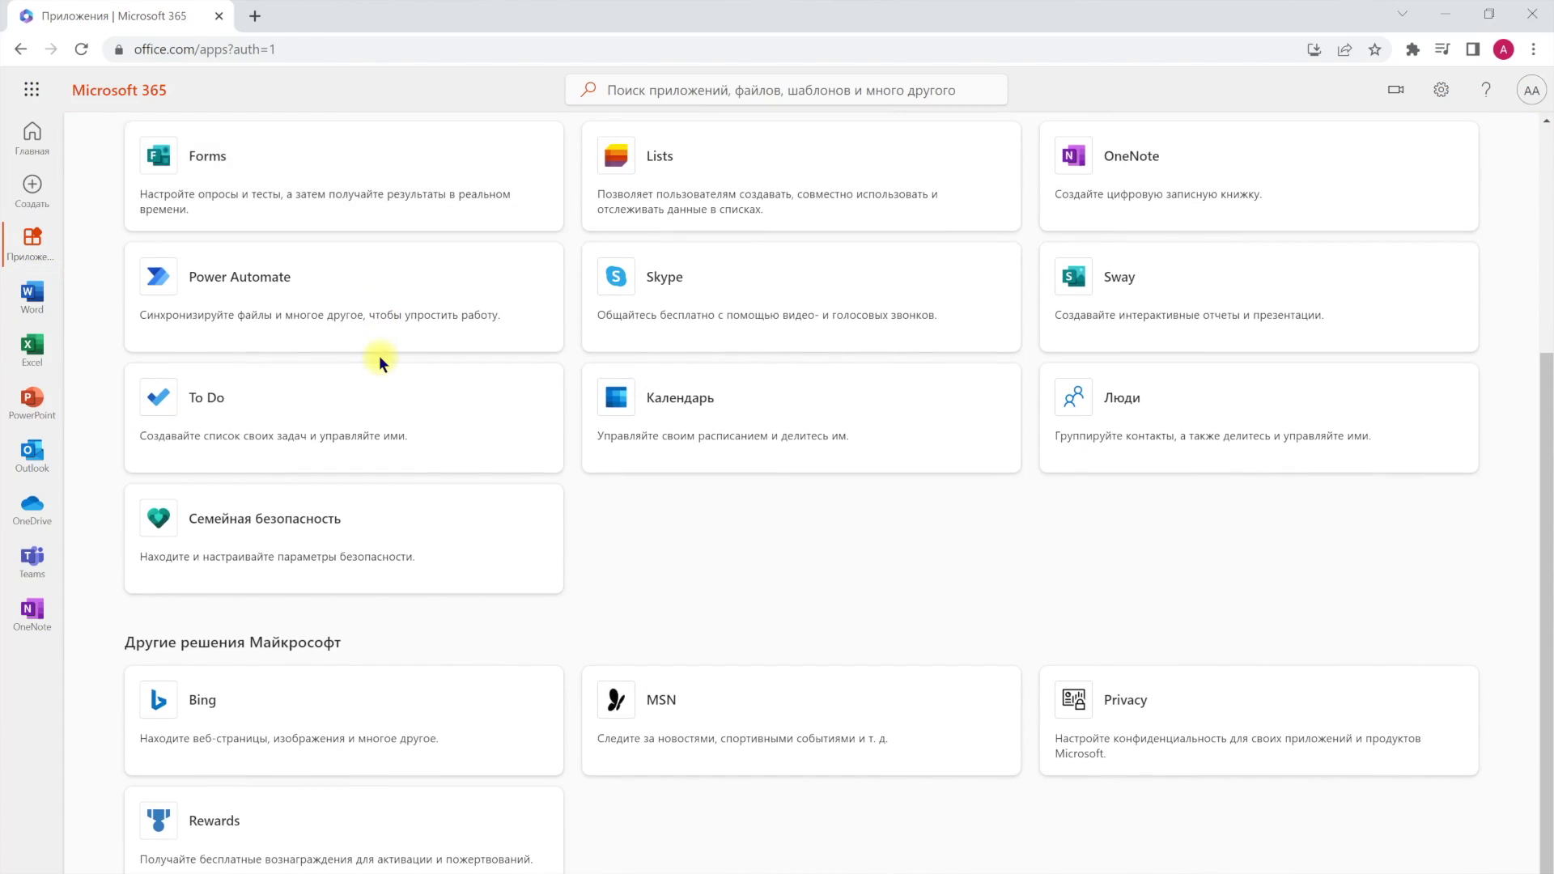
scroll(379, 356, up, 5)
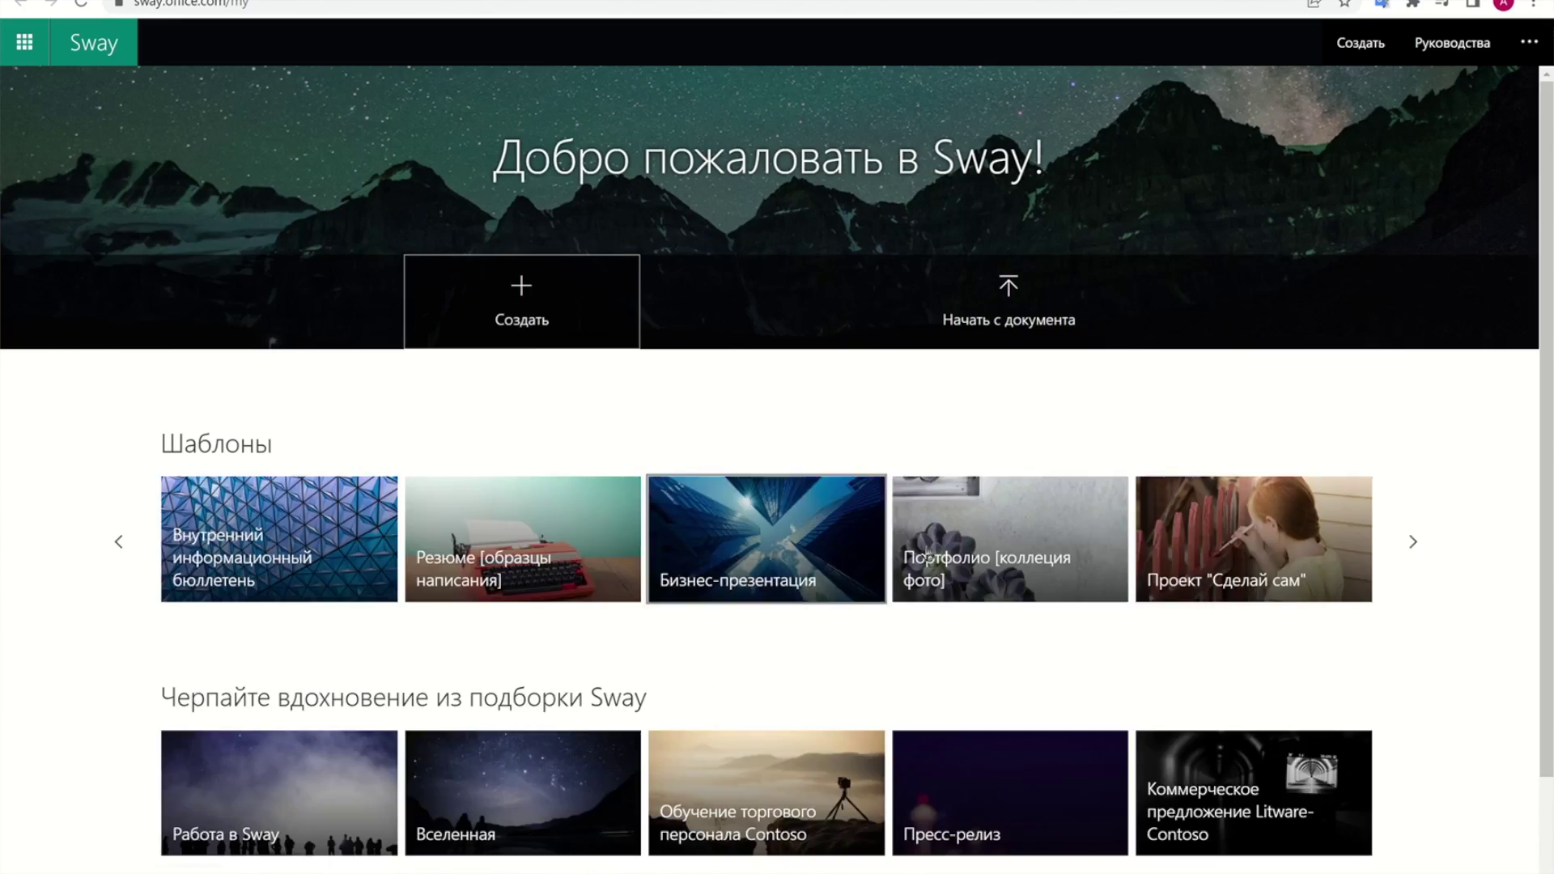
click(930, 542)
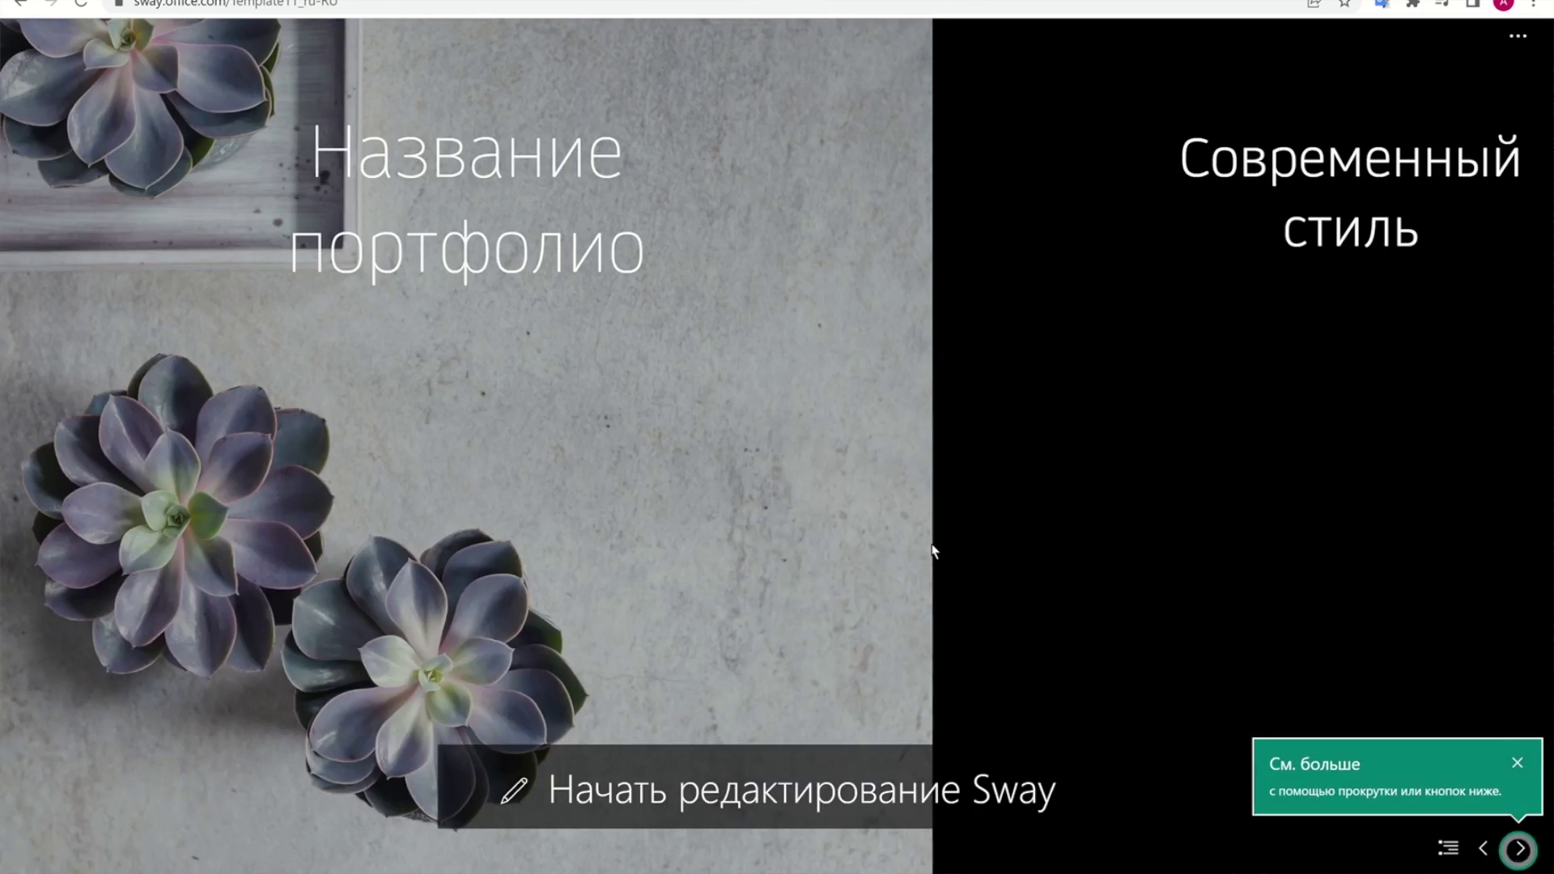
scroll(1347, 330, down, 3)
Export the portfolio Sway as a PDF, then start editing the template
click(1518, 36)
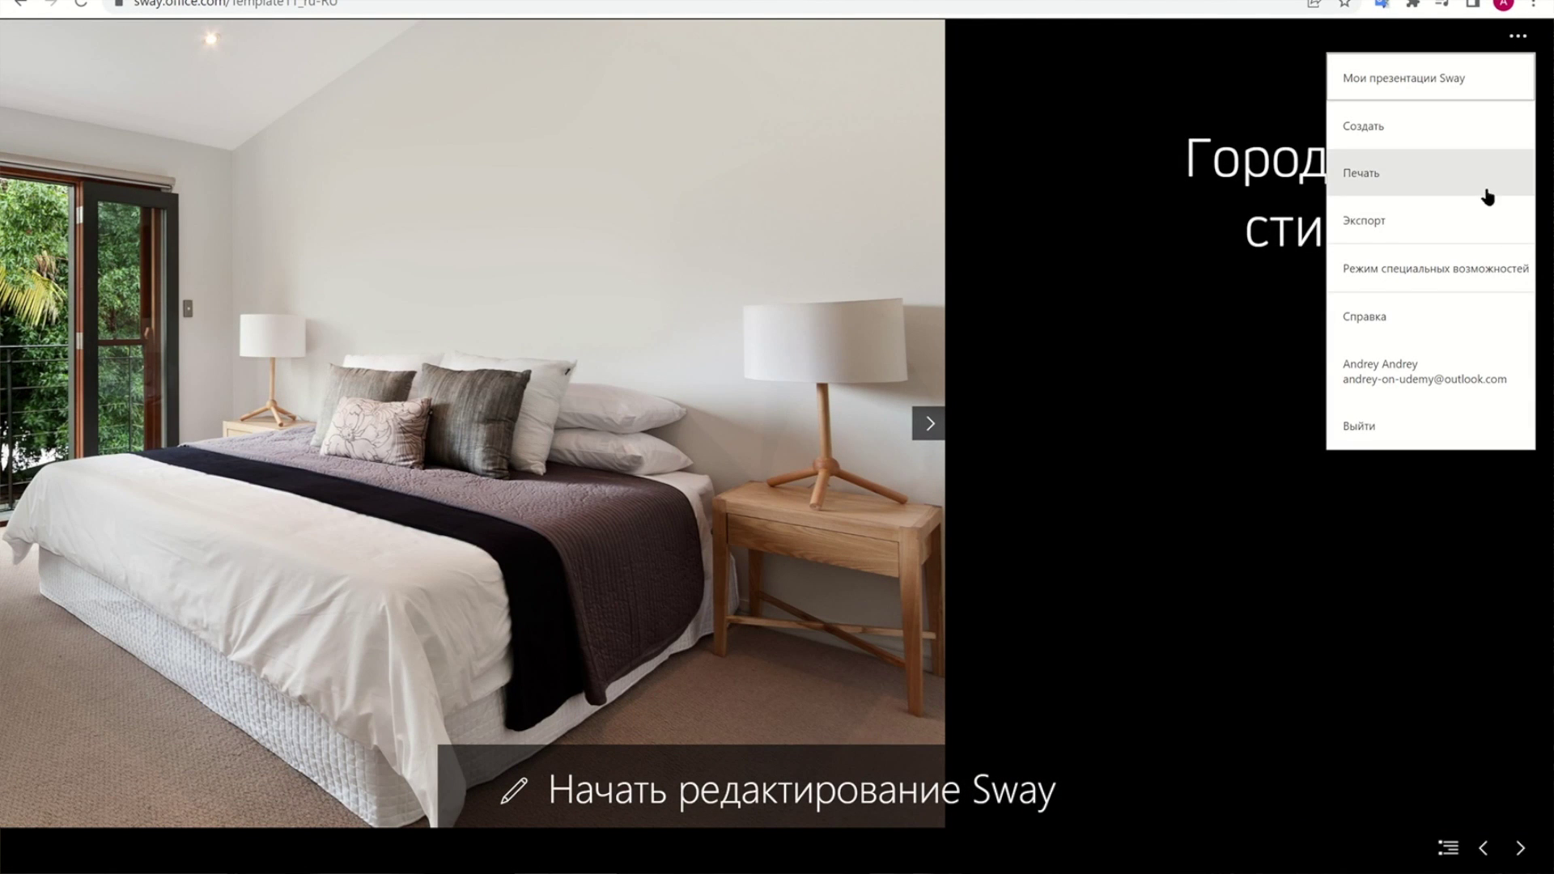
click(1461, 222)
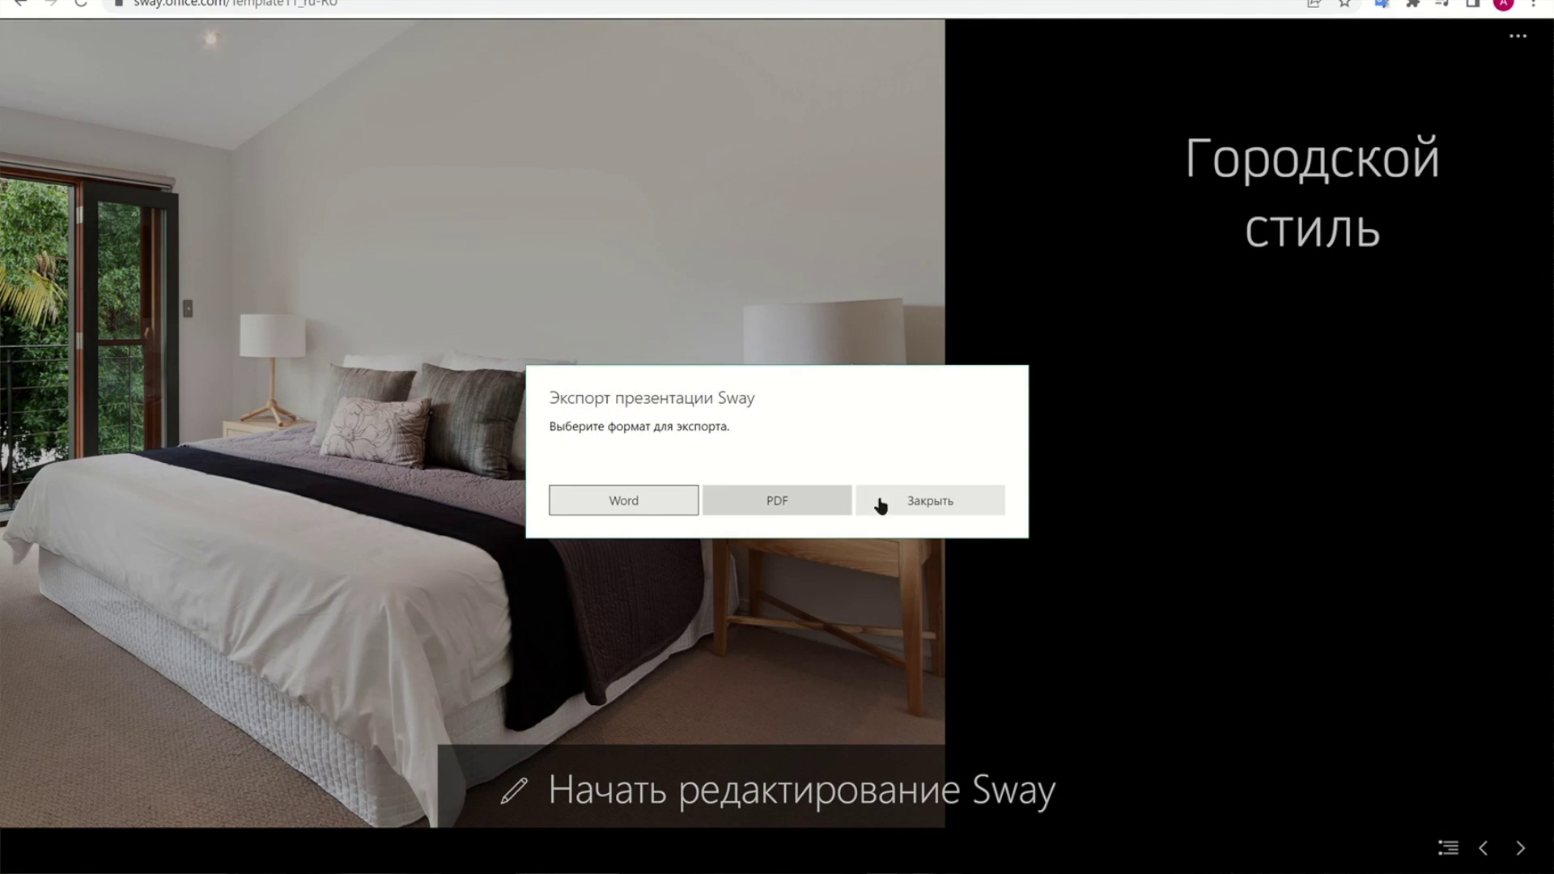
click(829, 510)
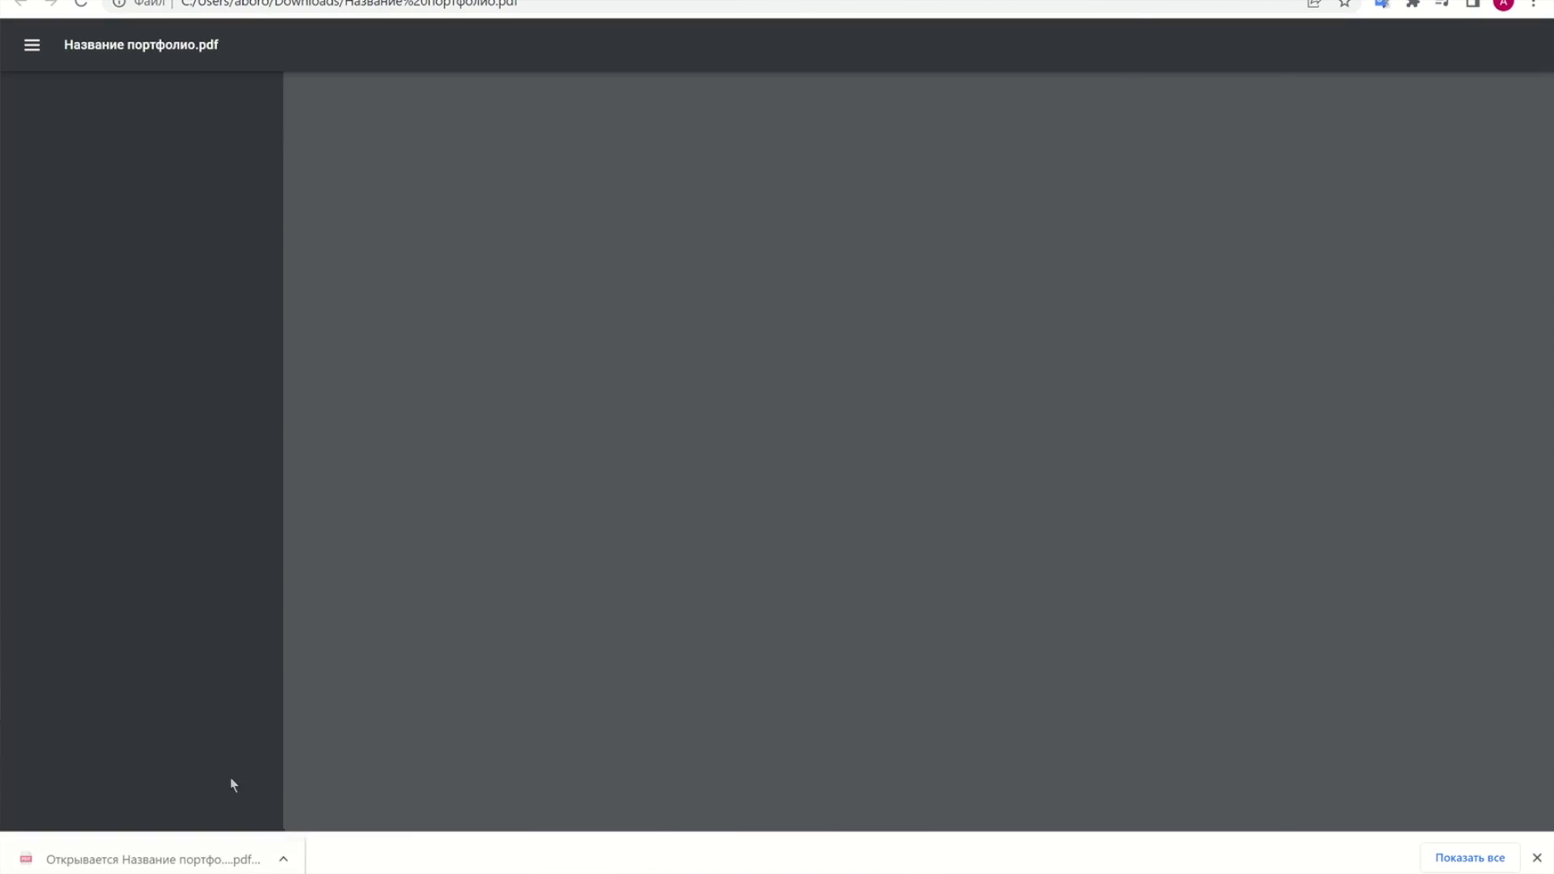
scroll(943, 537, down, 15)
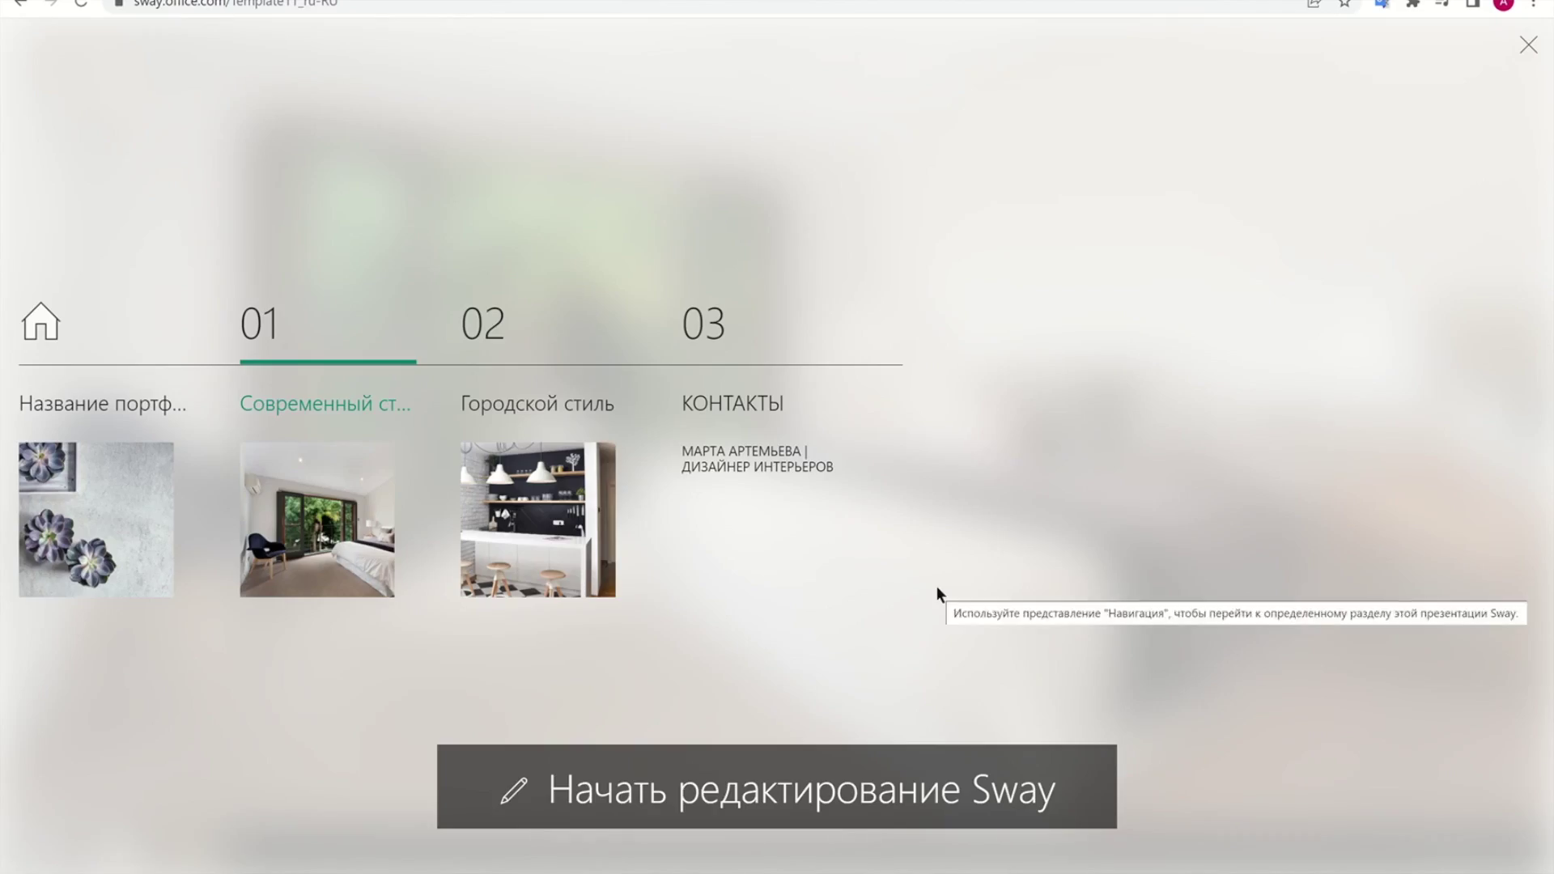
click(777, 787)
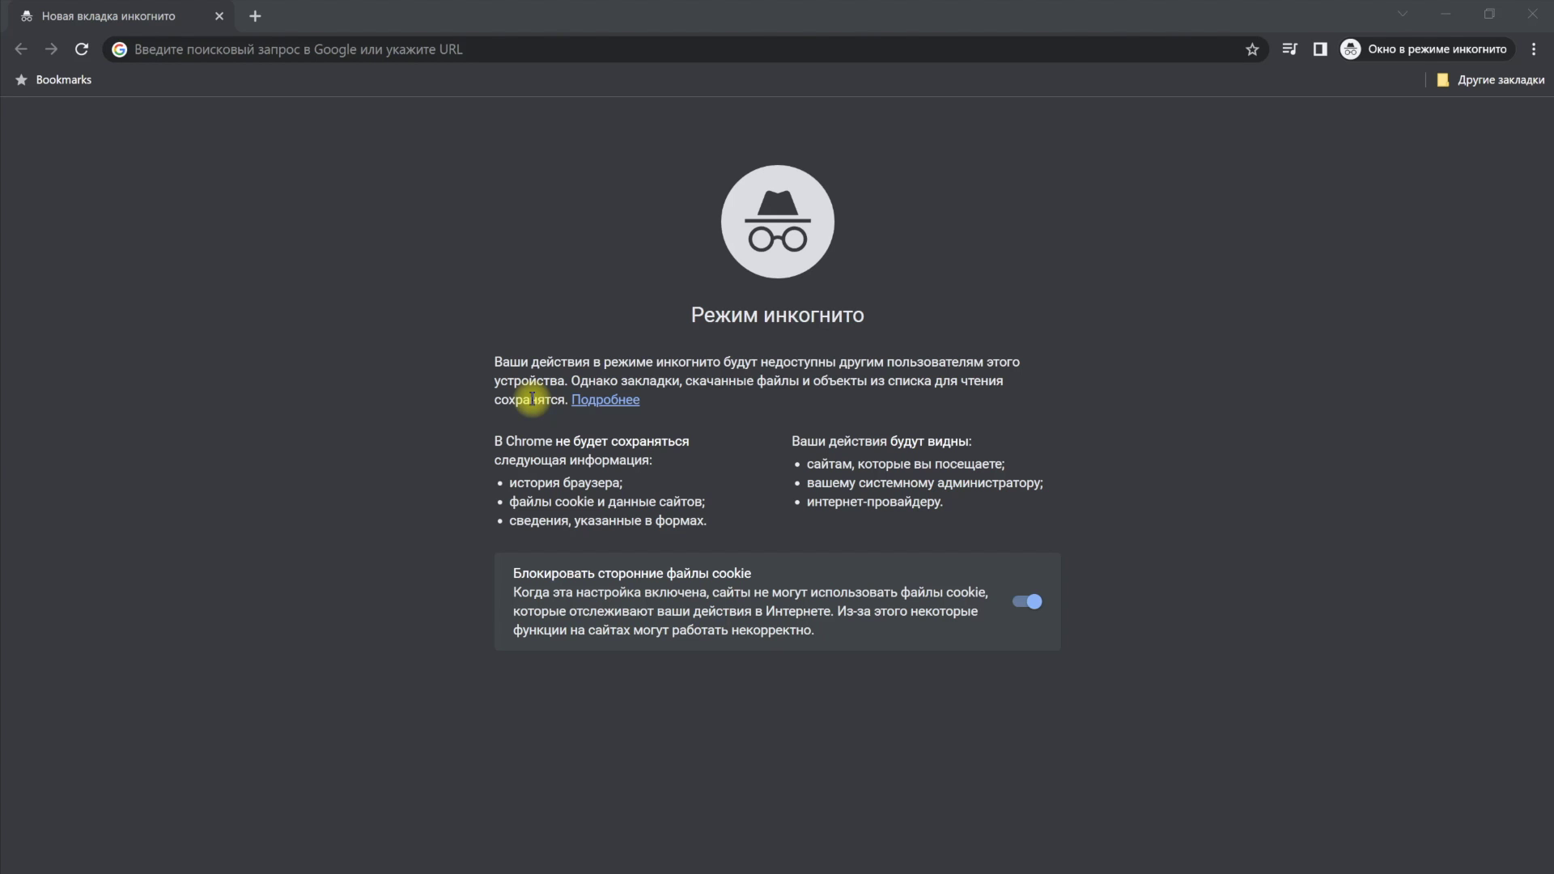
Load office.com in the incognito window and scroll down its landing page
text(office.com)
key(Return)
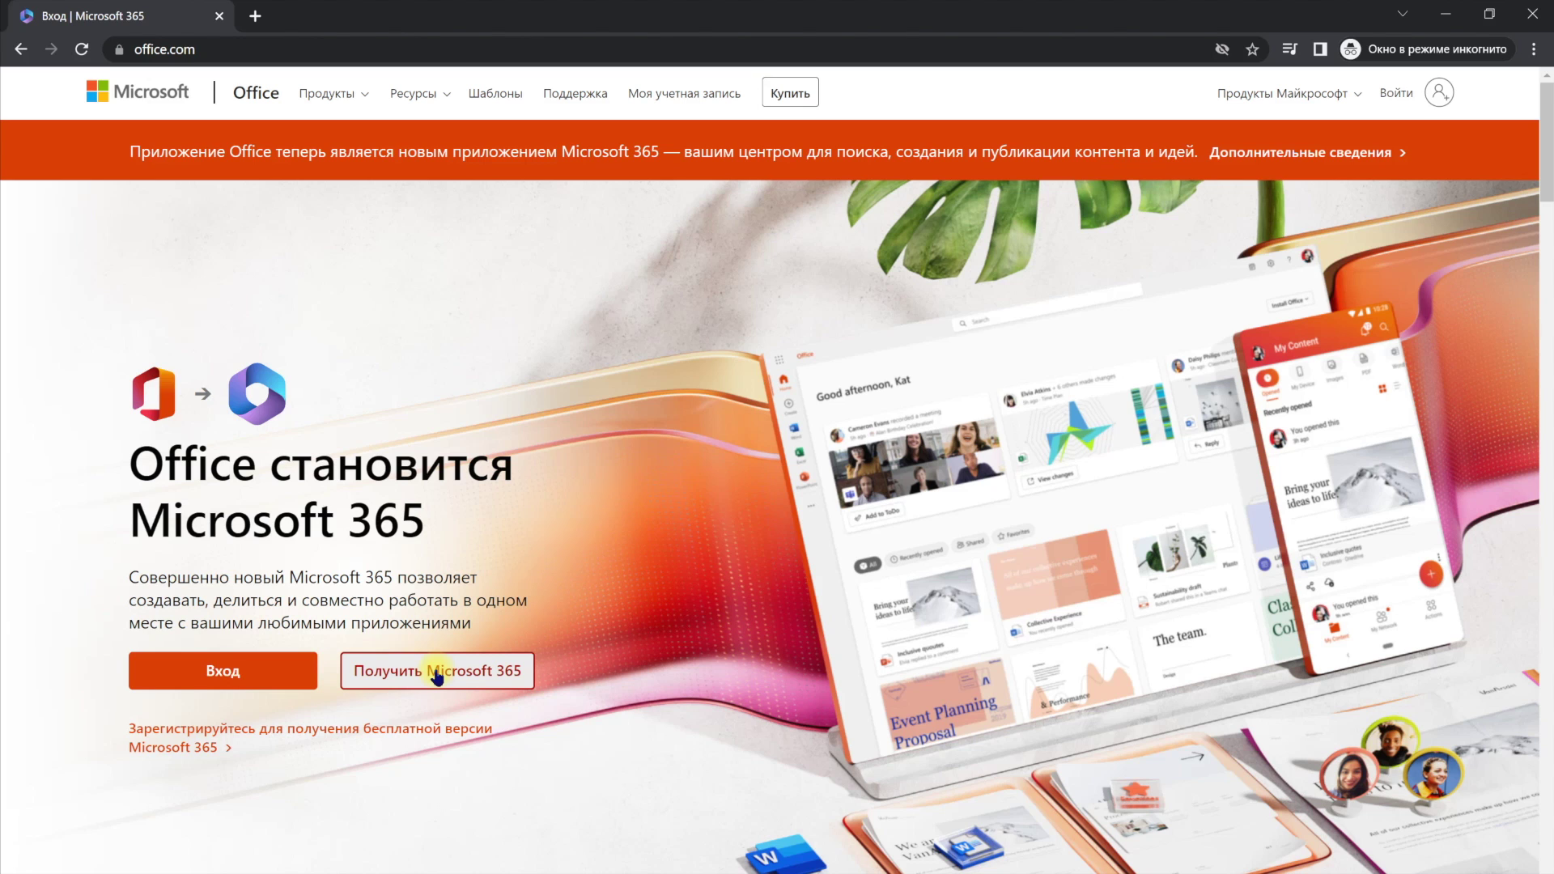
scroll(436, 676, down, 1)
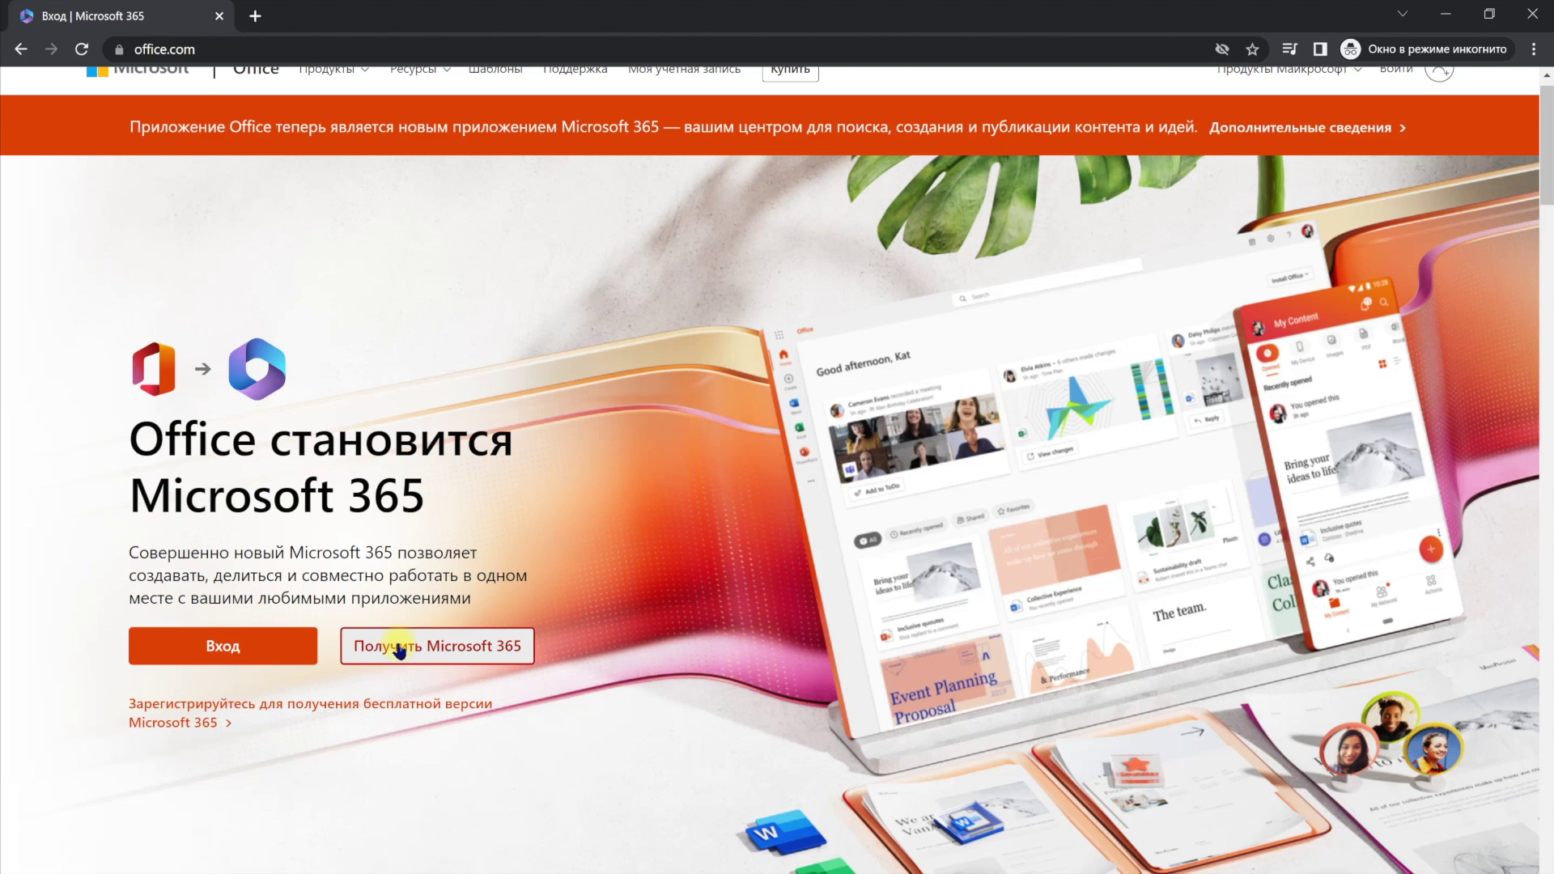
scroll(398, 648, down, 1)
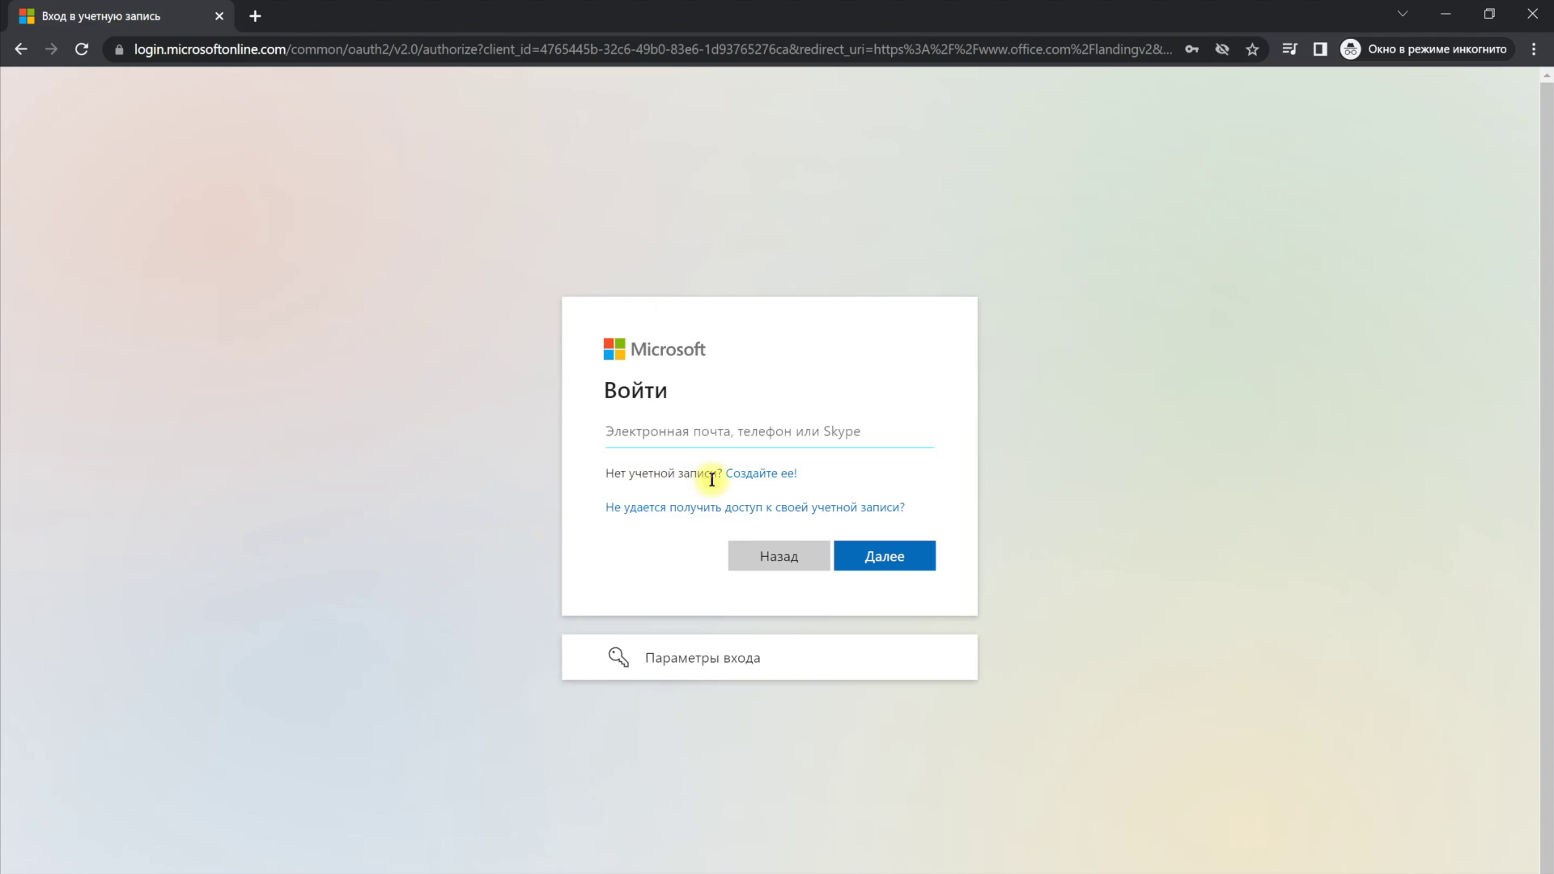
View the new Microsoft account sign-up form, then go back to the sign-in page
click(741, 475)
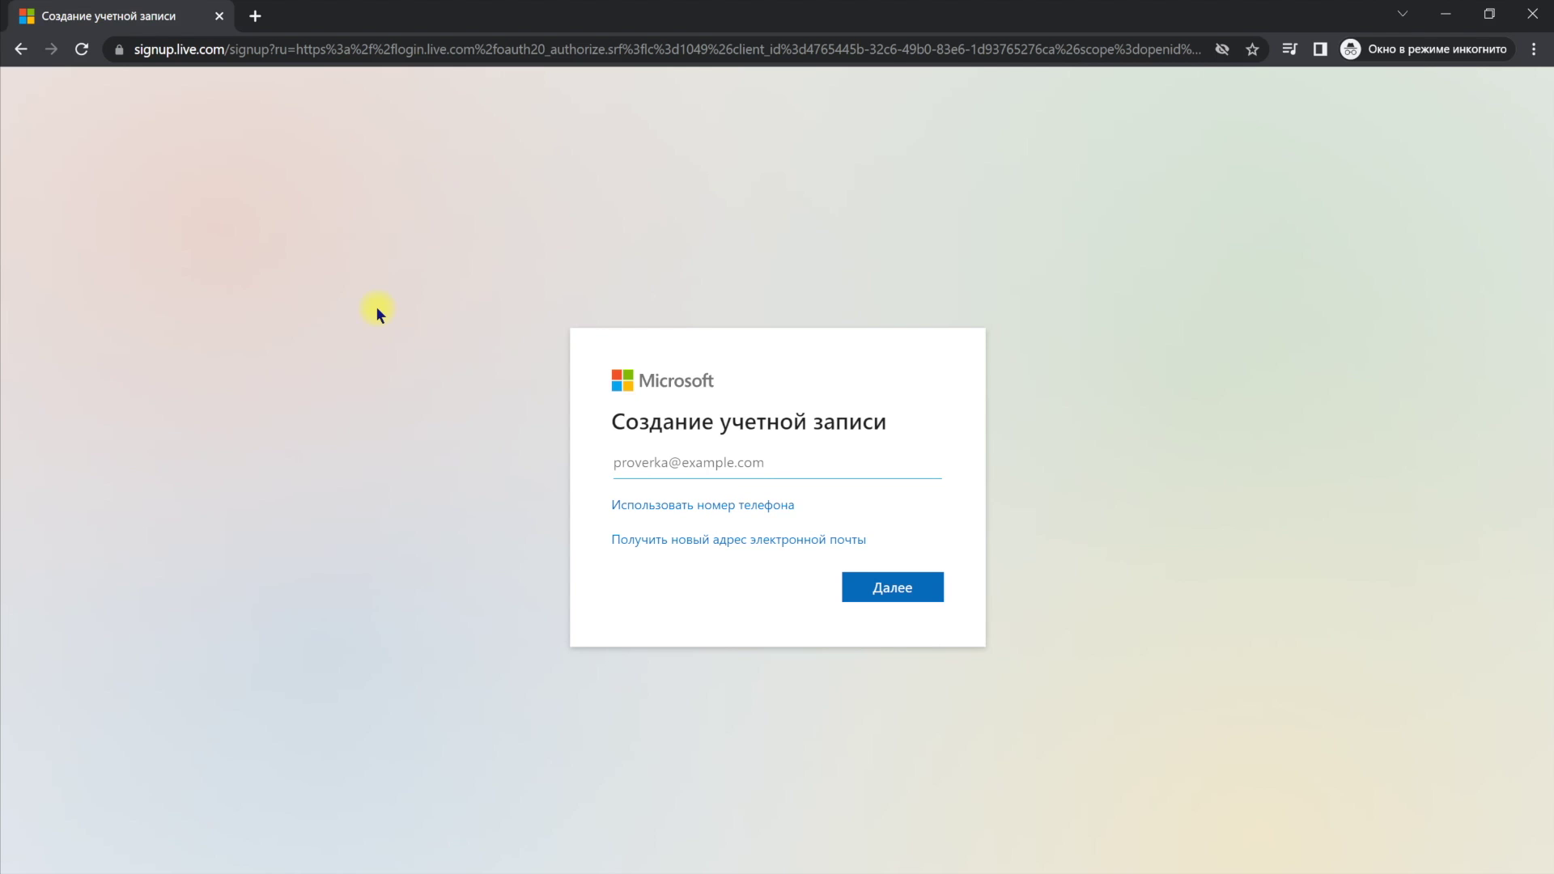
click(22, 50)
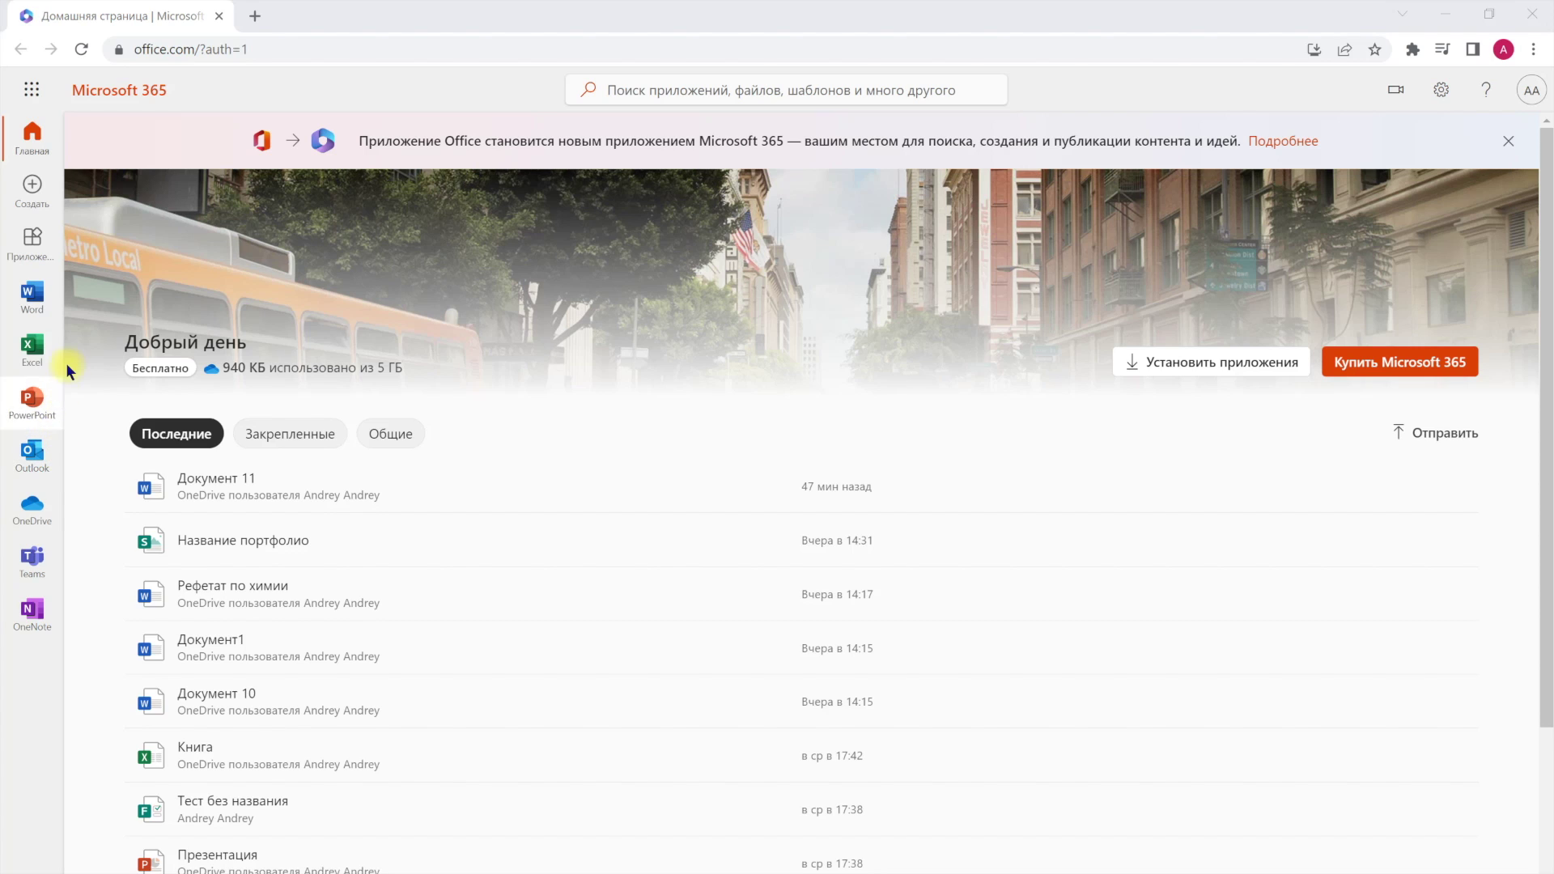
click(40, 264)
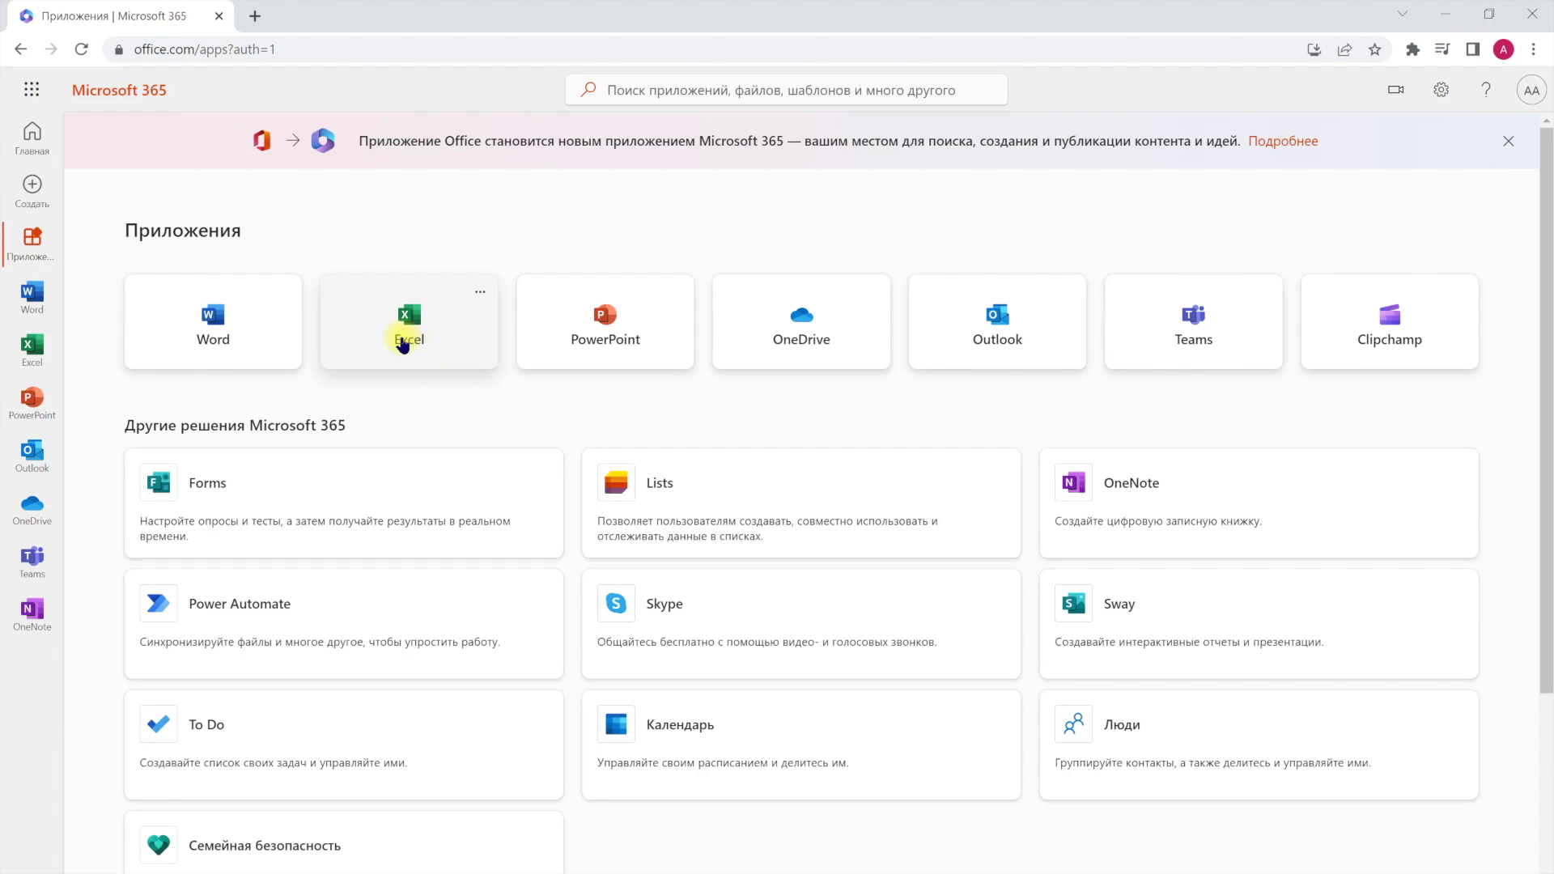
scroll(380, 360, down, 3)
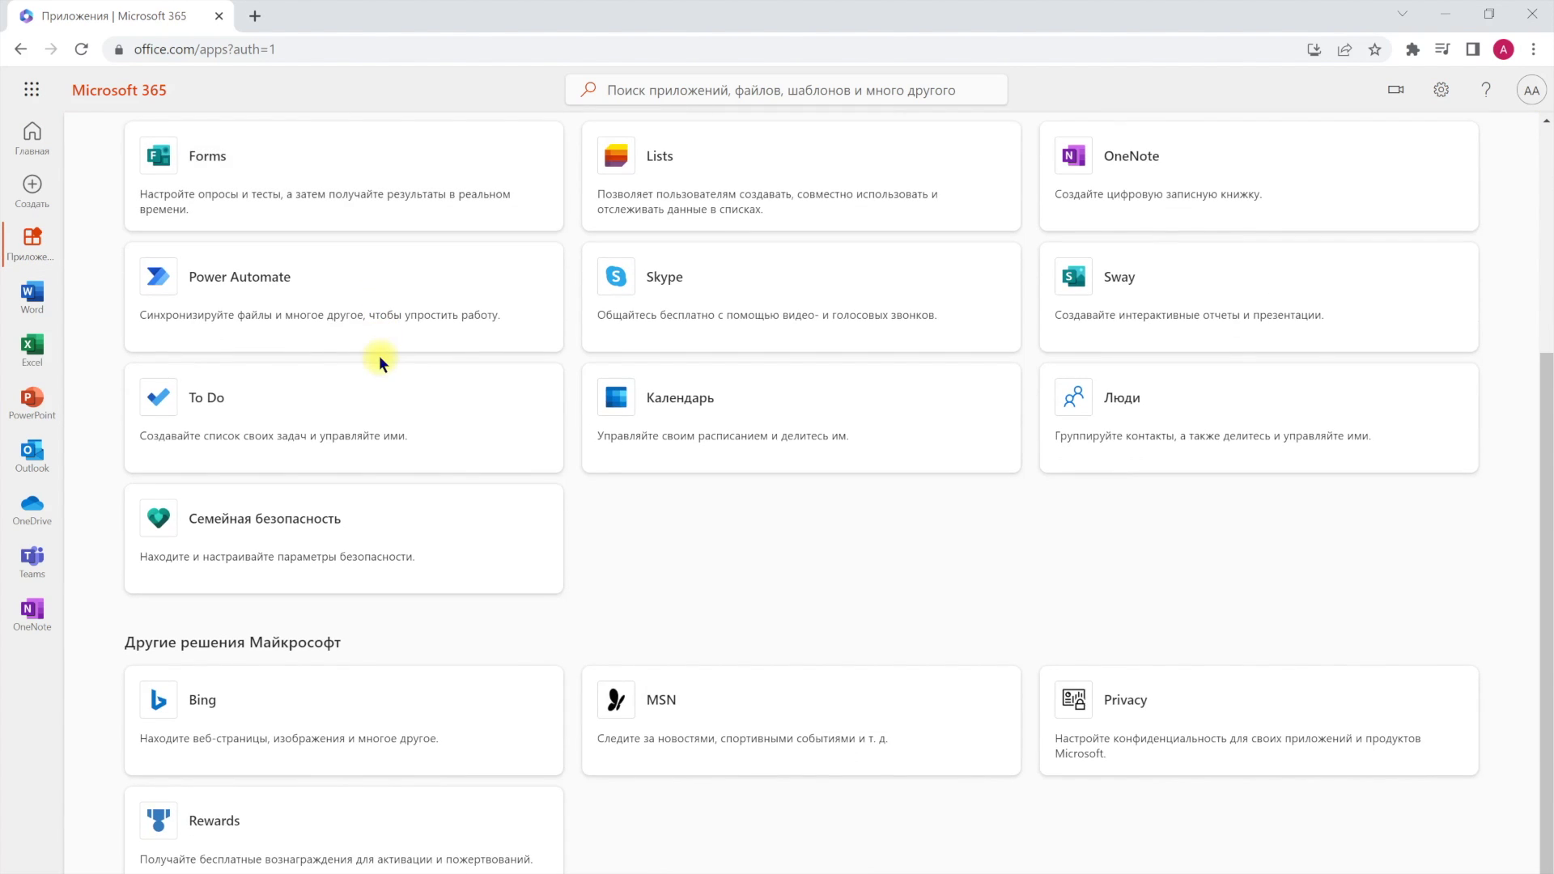
scroll(380, 360, up, 5)
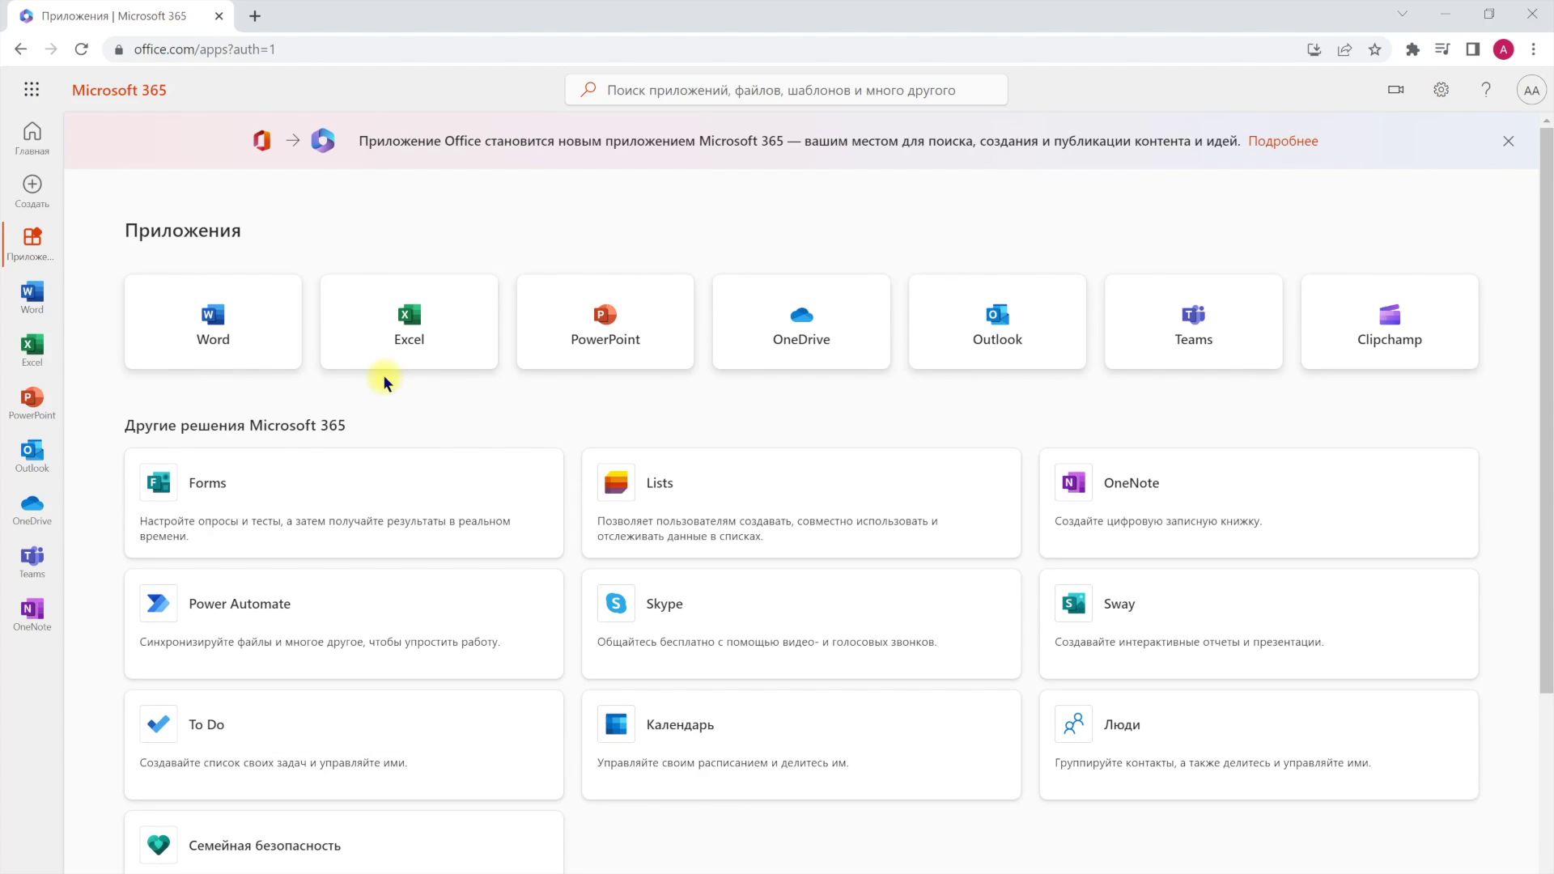
click(26, 149)
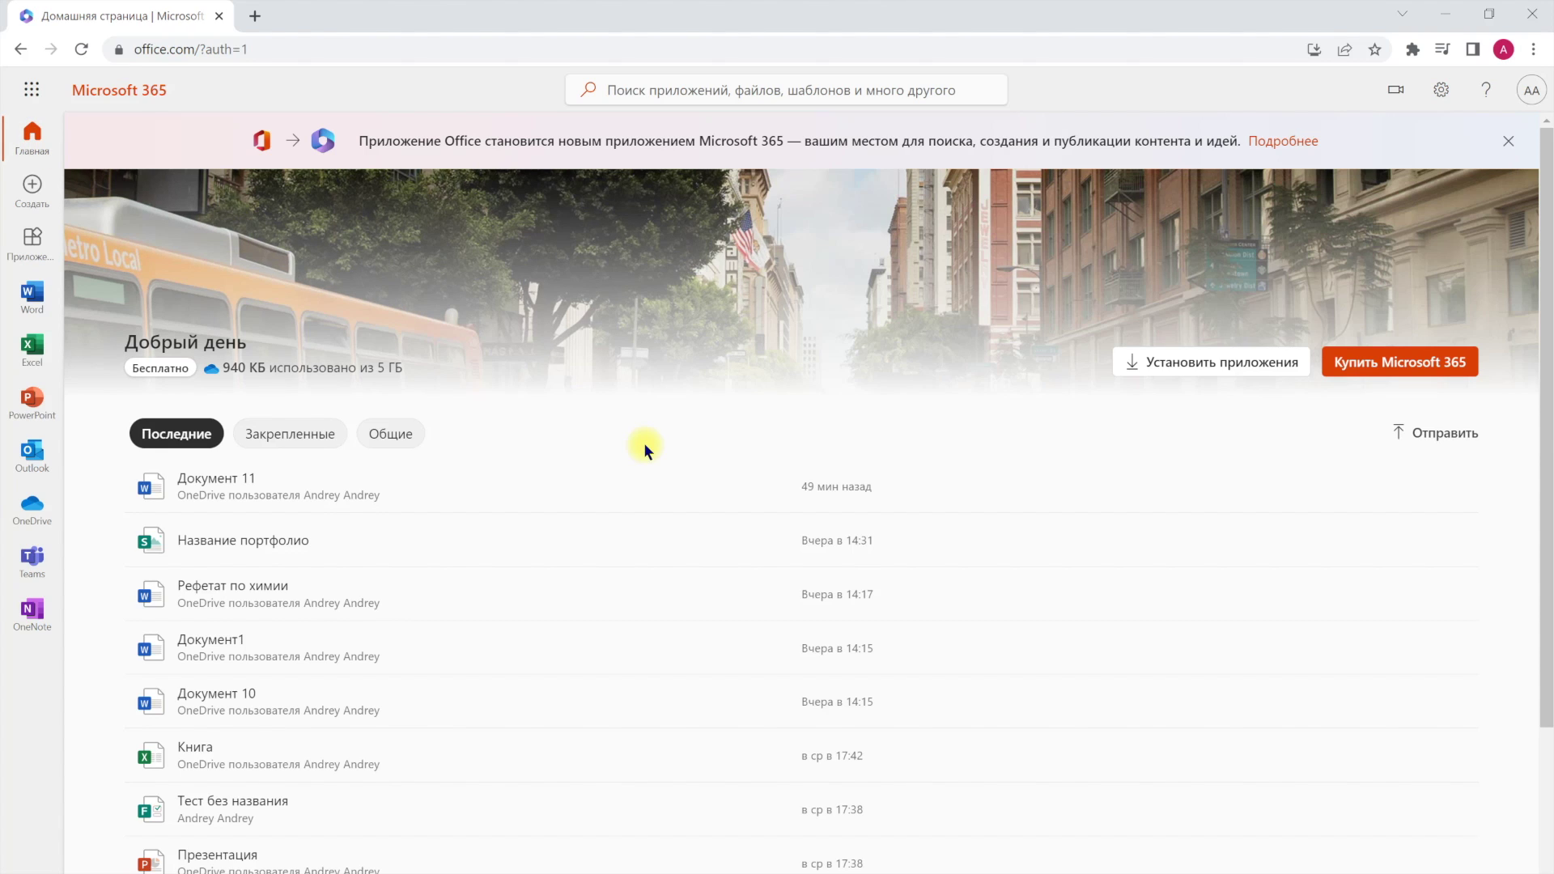
Pin Документ 11 and Название портфолио to the pinned files
scroll(644, 444, down, 1)
scroll(631, 429, down, 2)
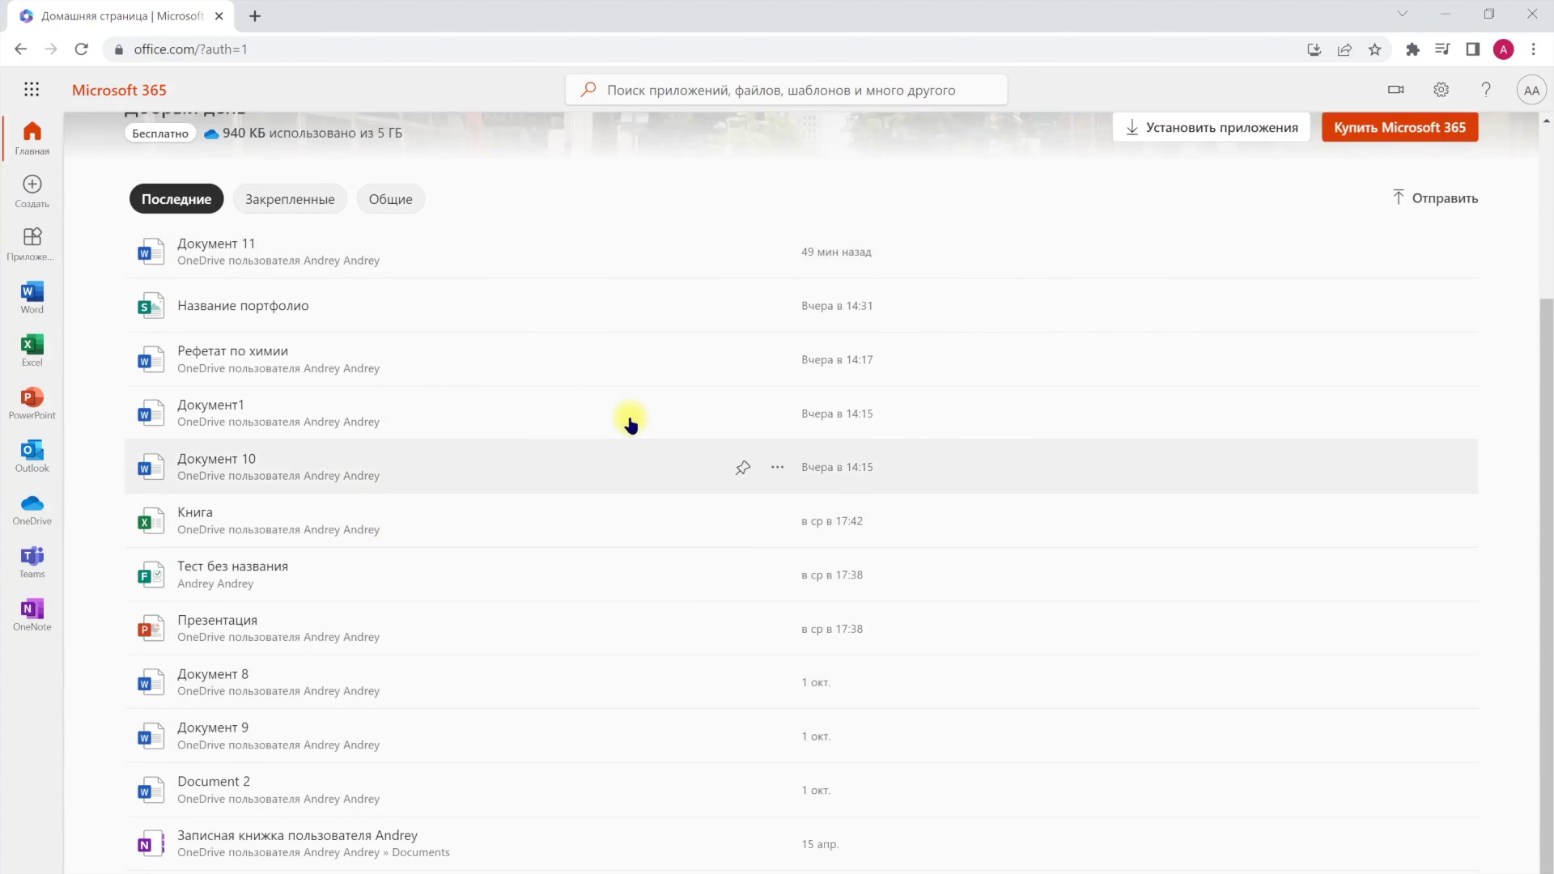
scroll(631, 423, up, 3)
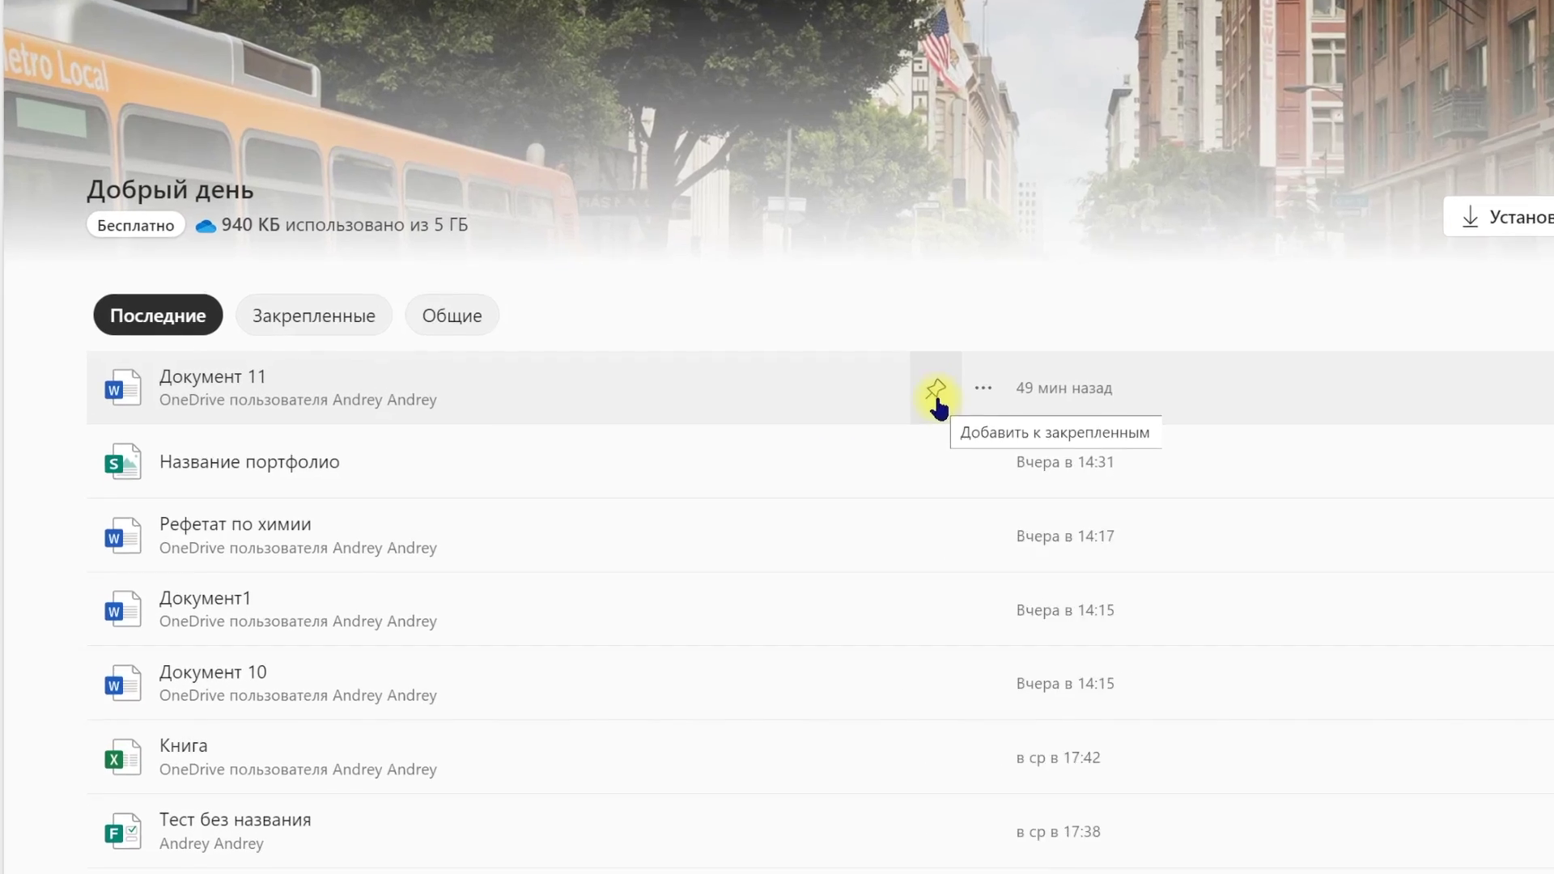
click(743, 502)
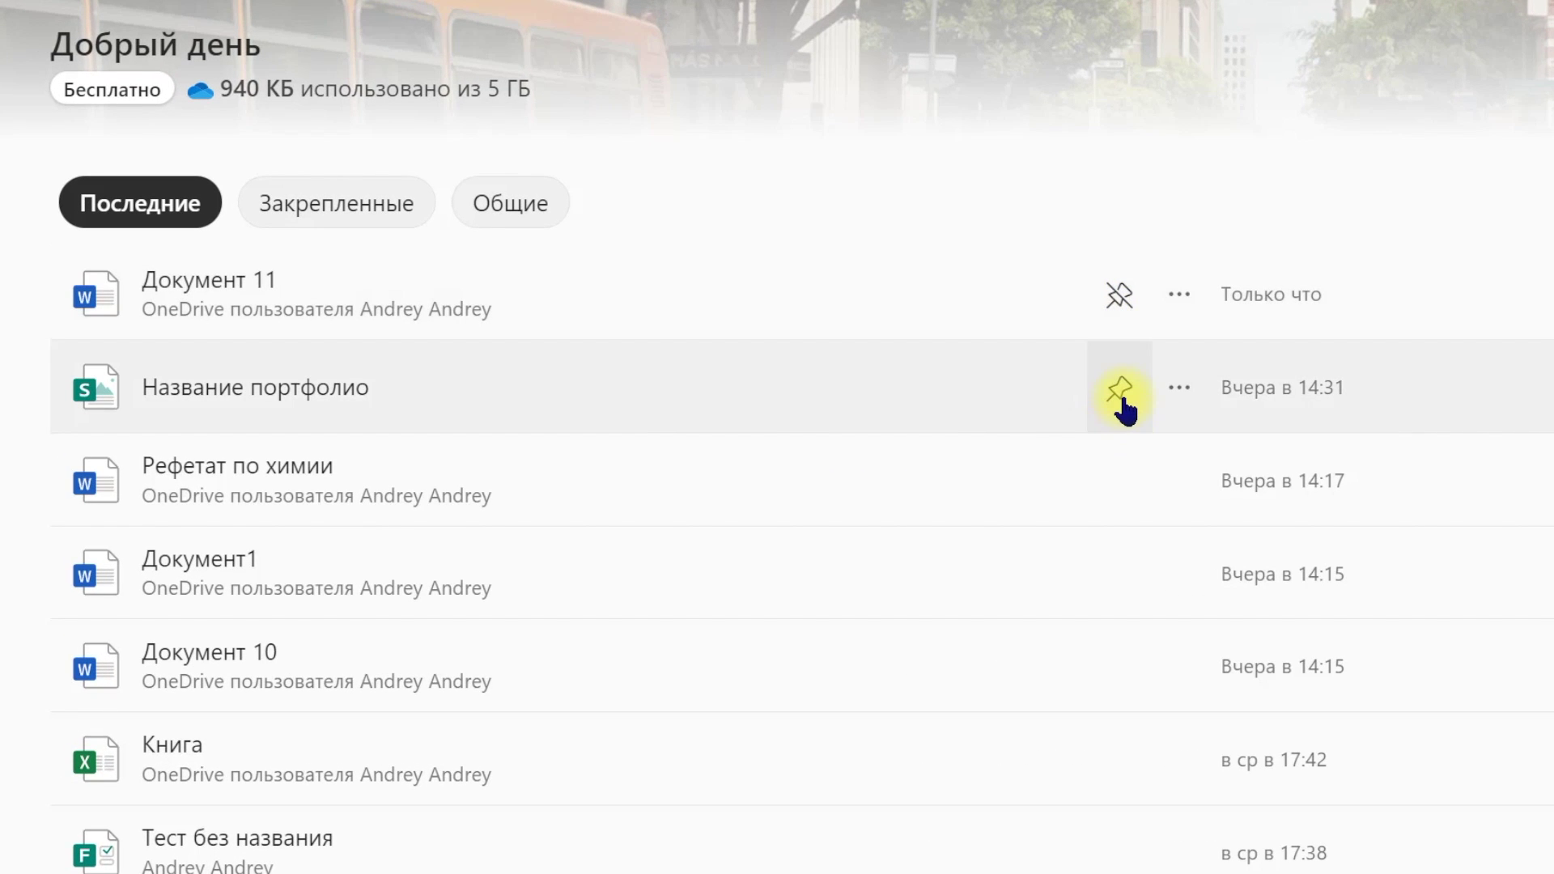
click(1122, 397)
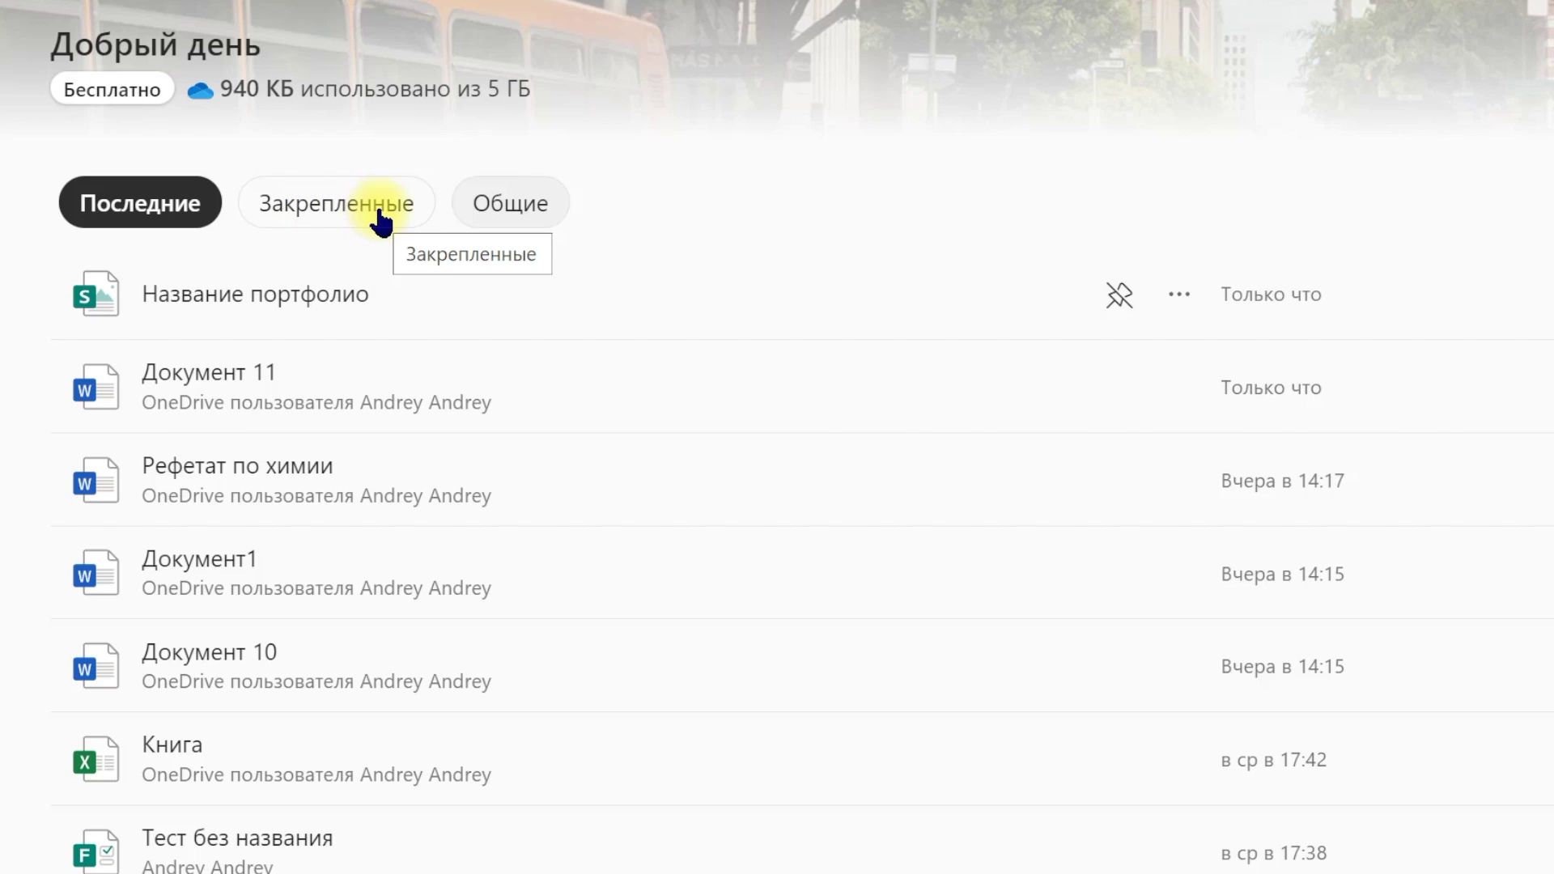
Unpin Название портфолио and Документ 11 from the Закрепленные list, then show Последние
click(381, 210)
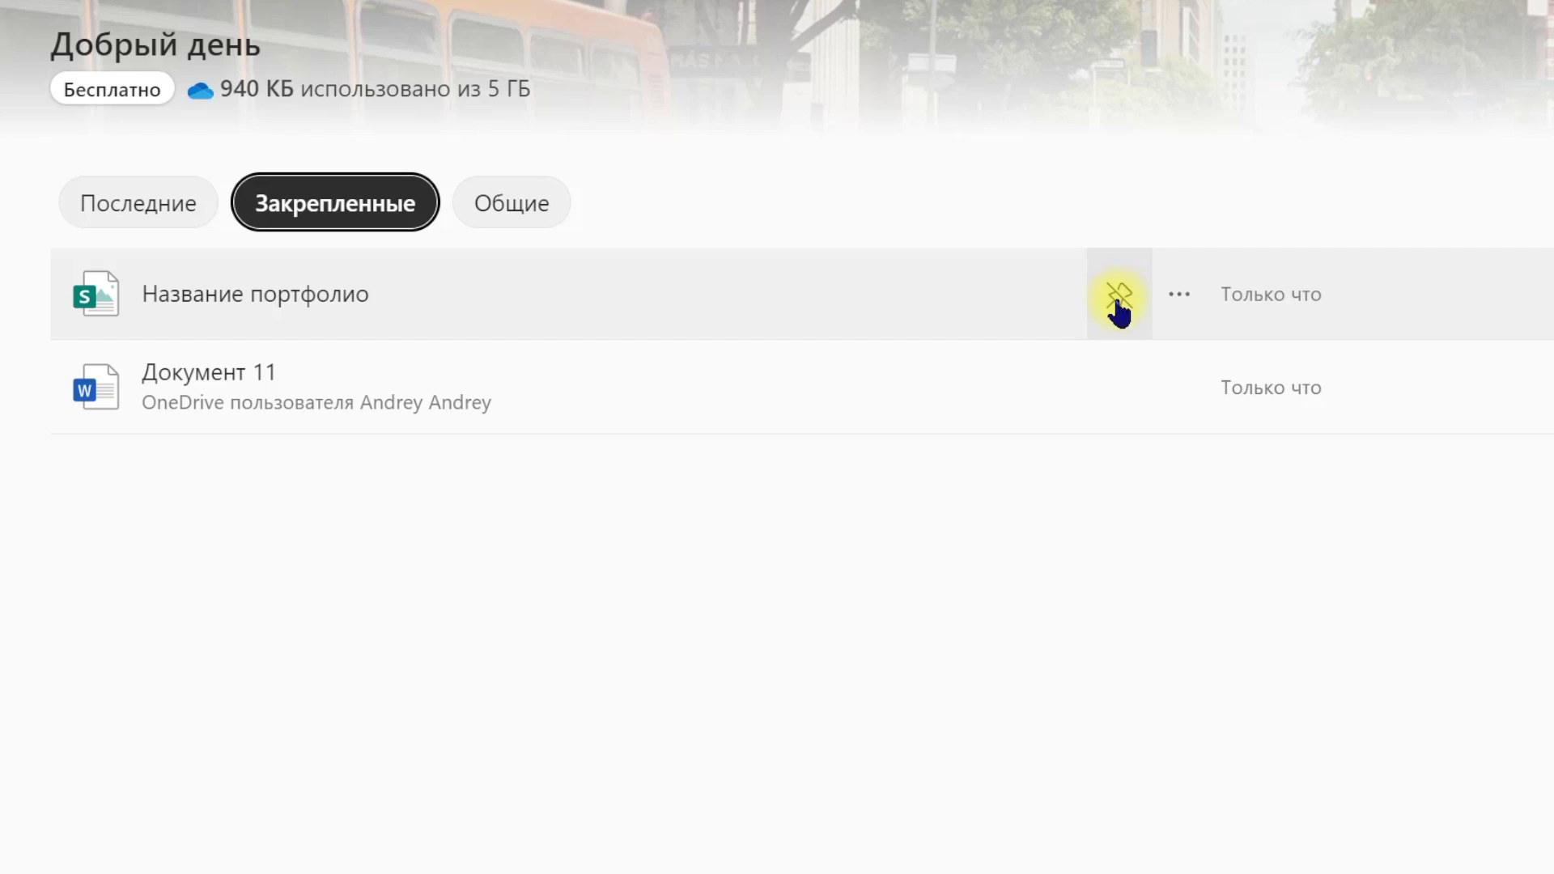
click(1120, 301)
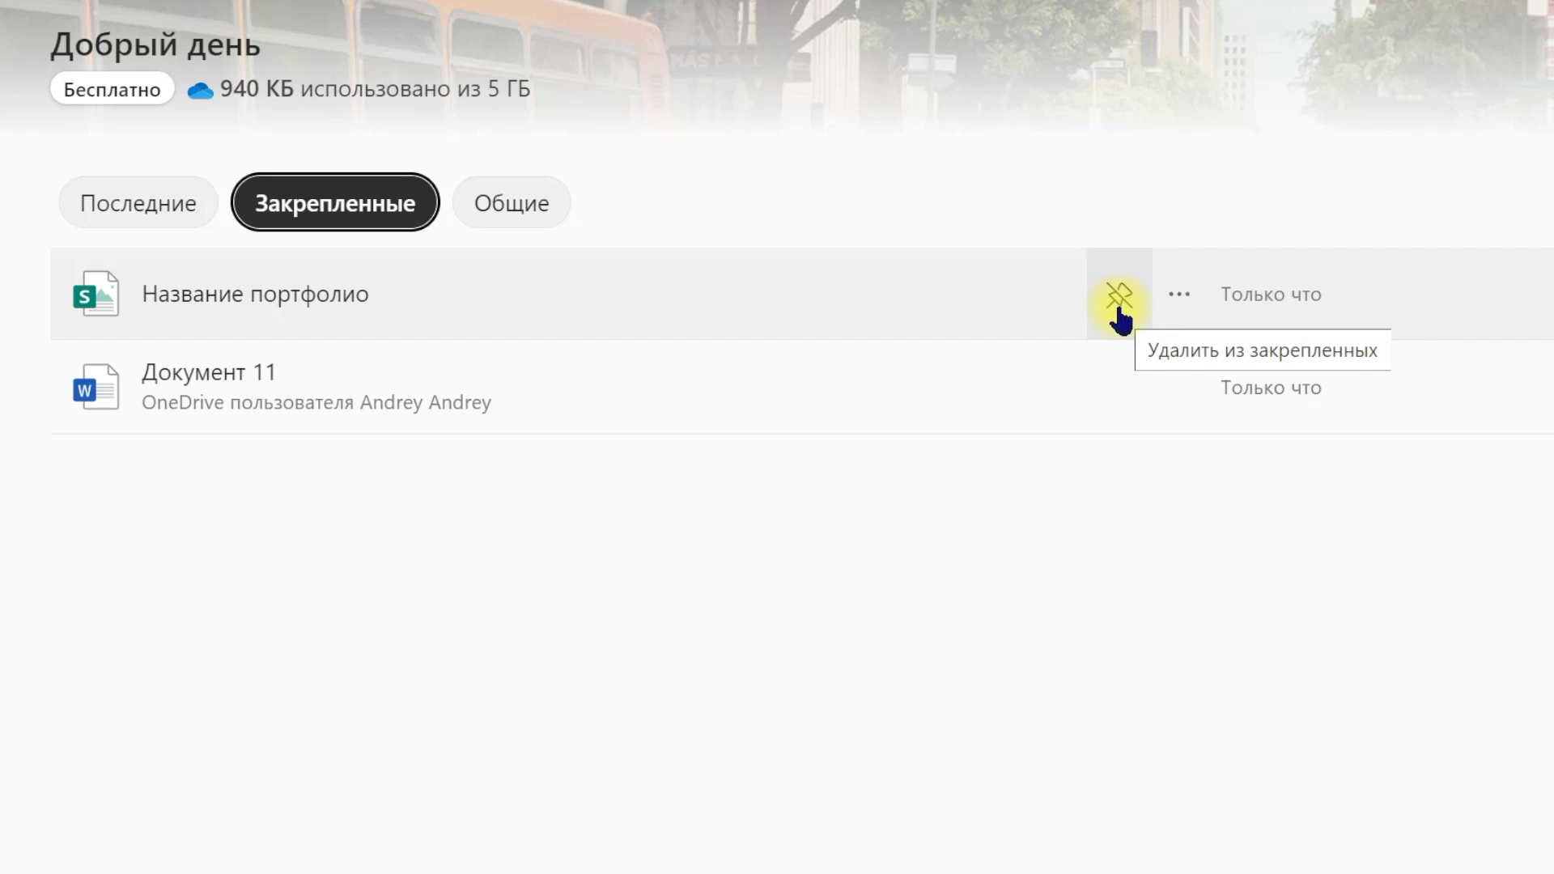
click(1116, 316)
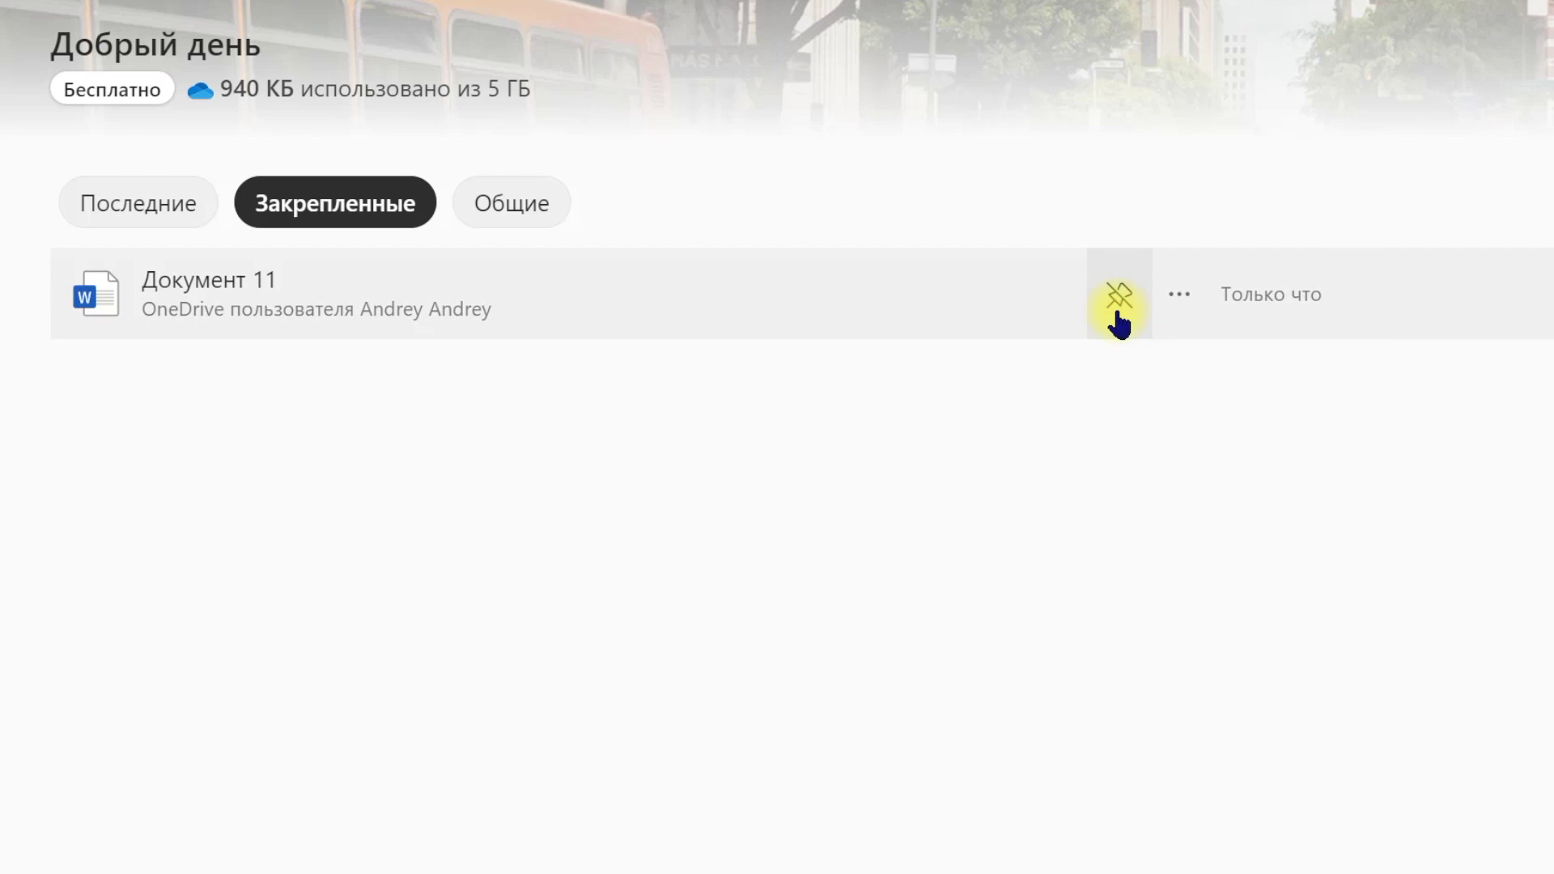
click(1117, 307)
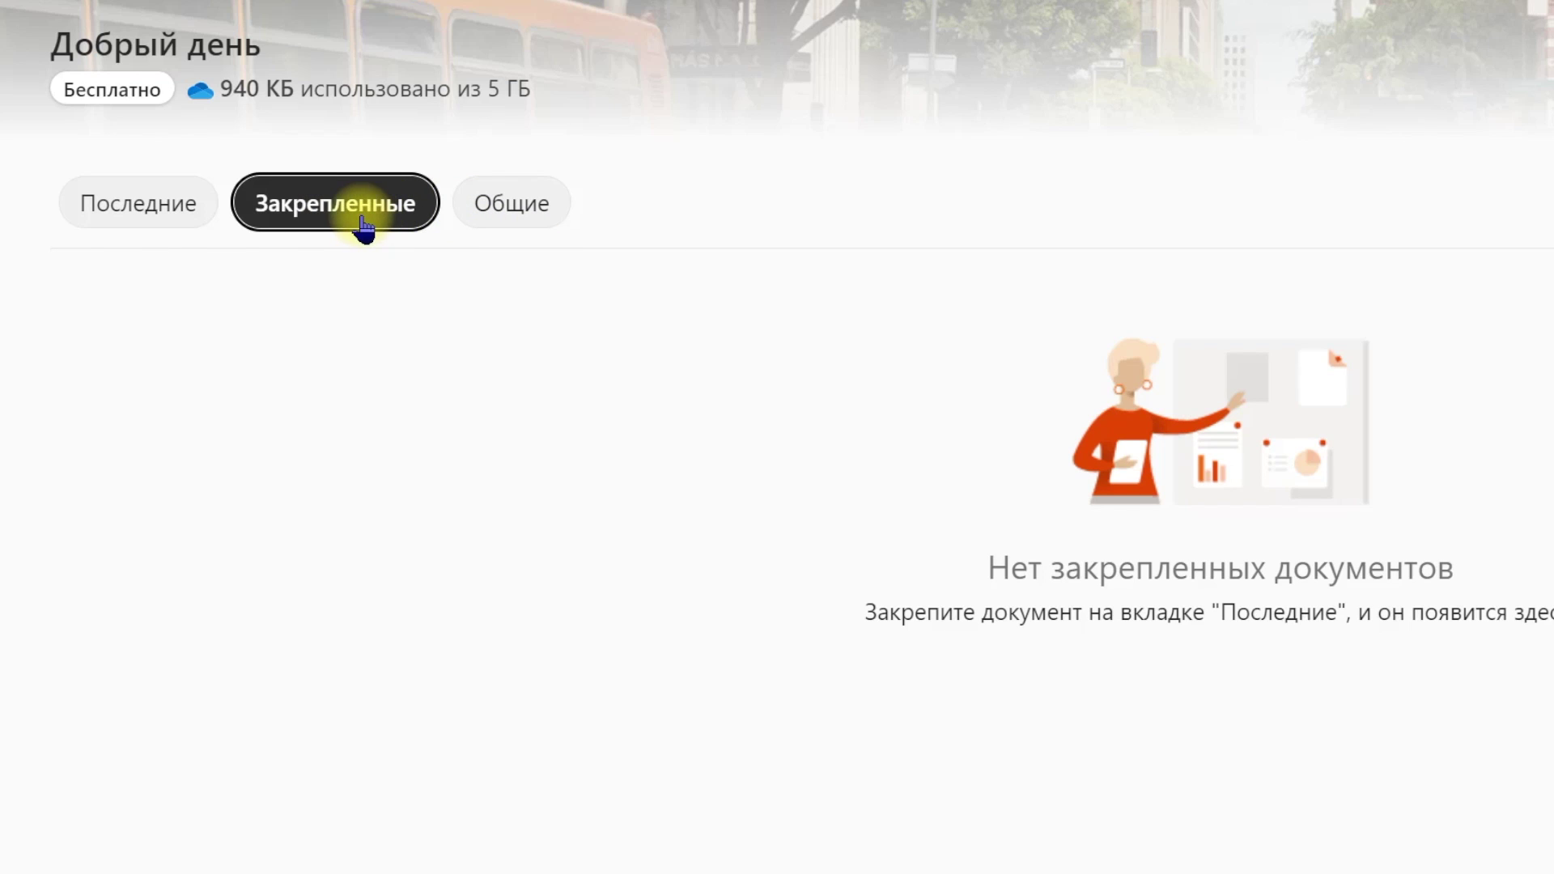
click(199, 231)
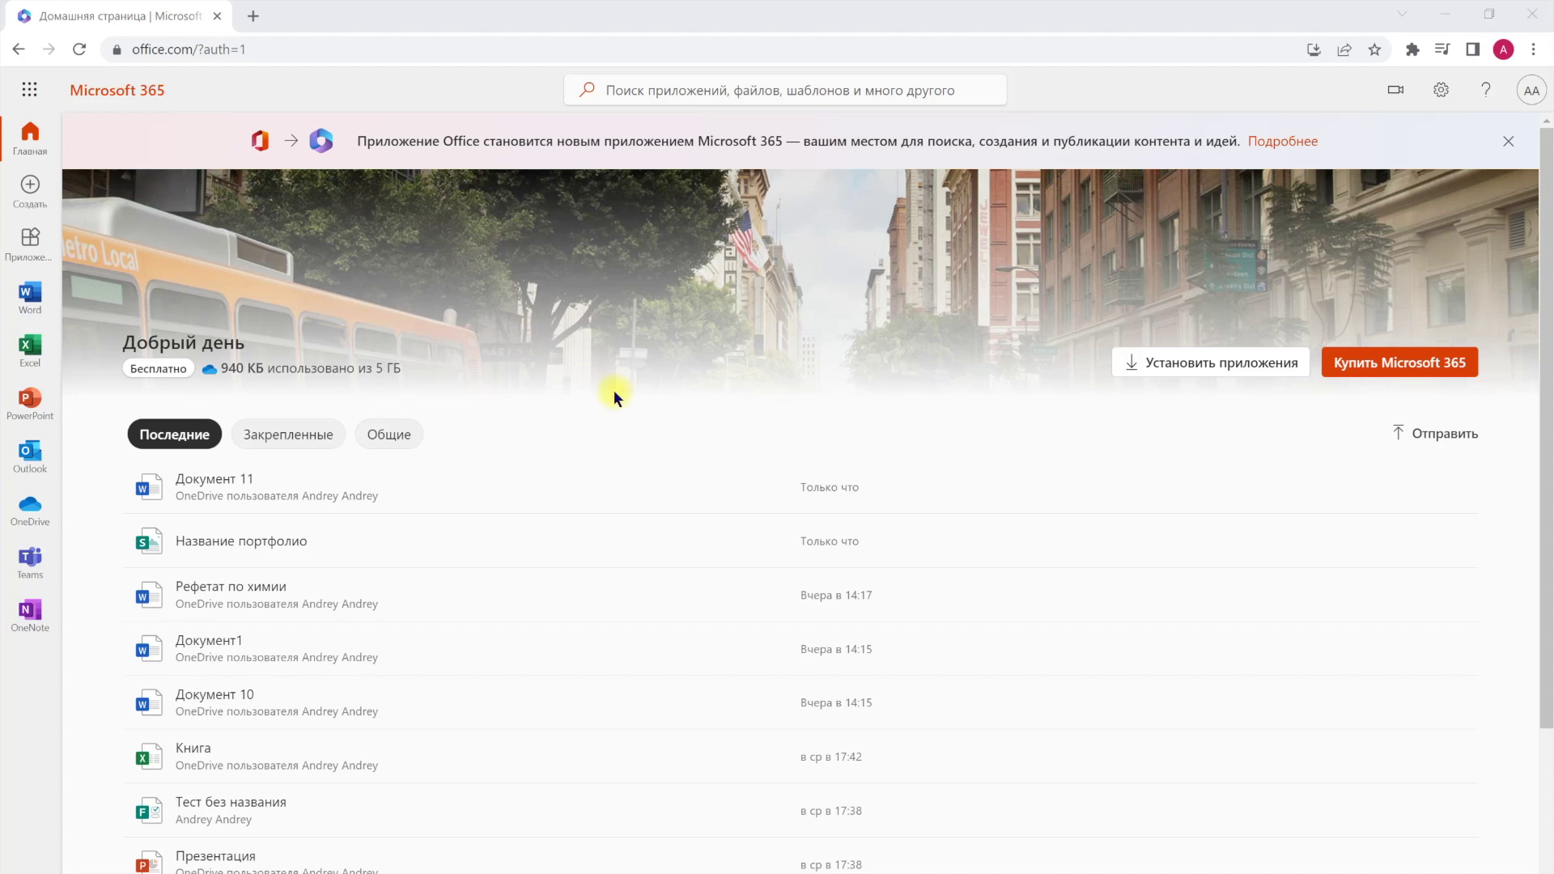
Browse the new-file templates on the Создать page, then open the Excel start page
click(33, 187)
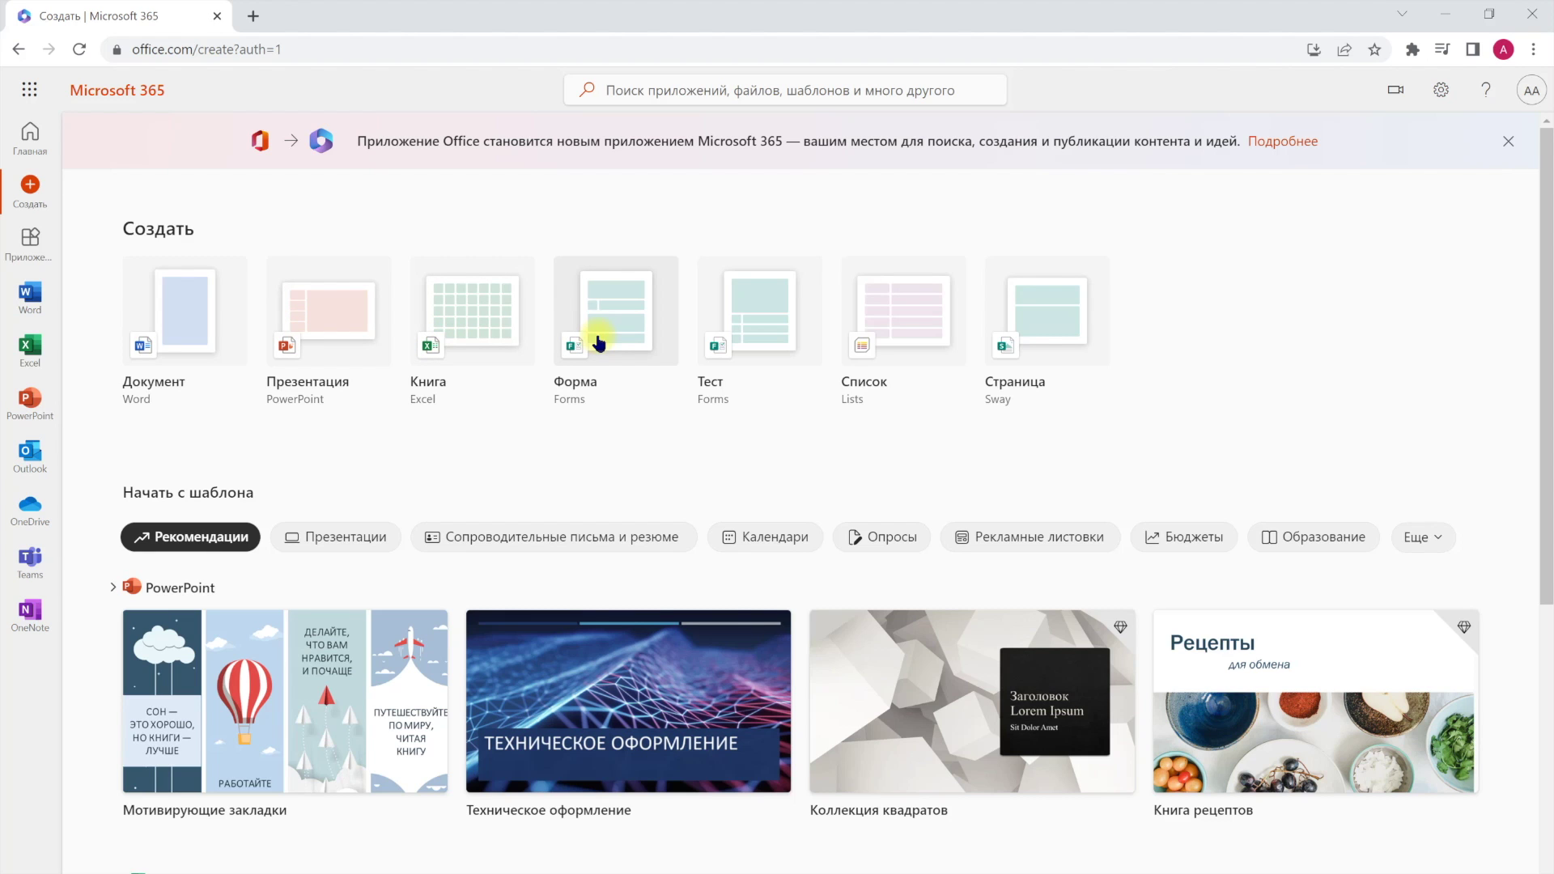
scroll(508, 405, down, 3)
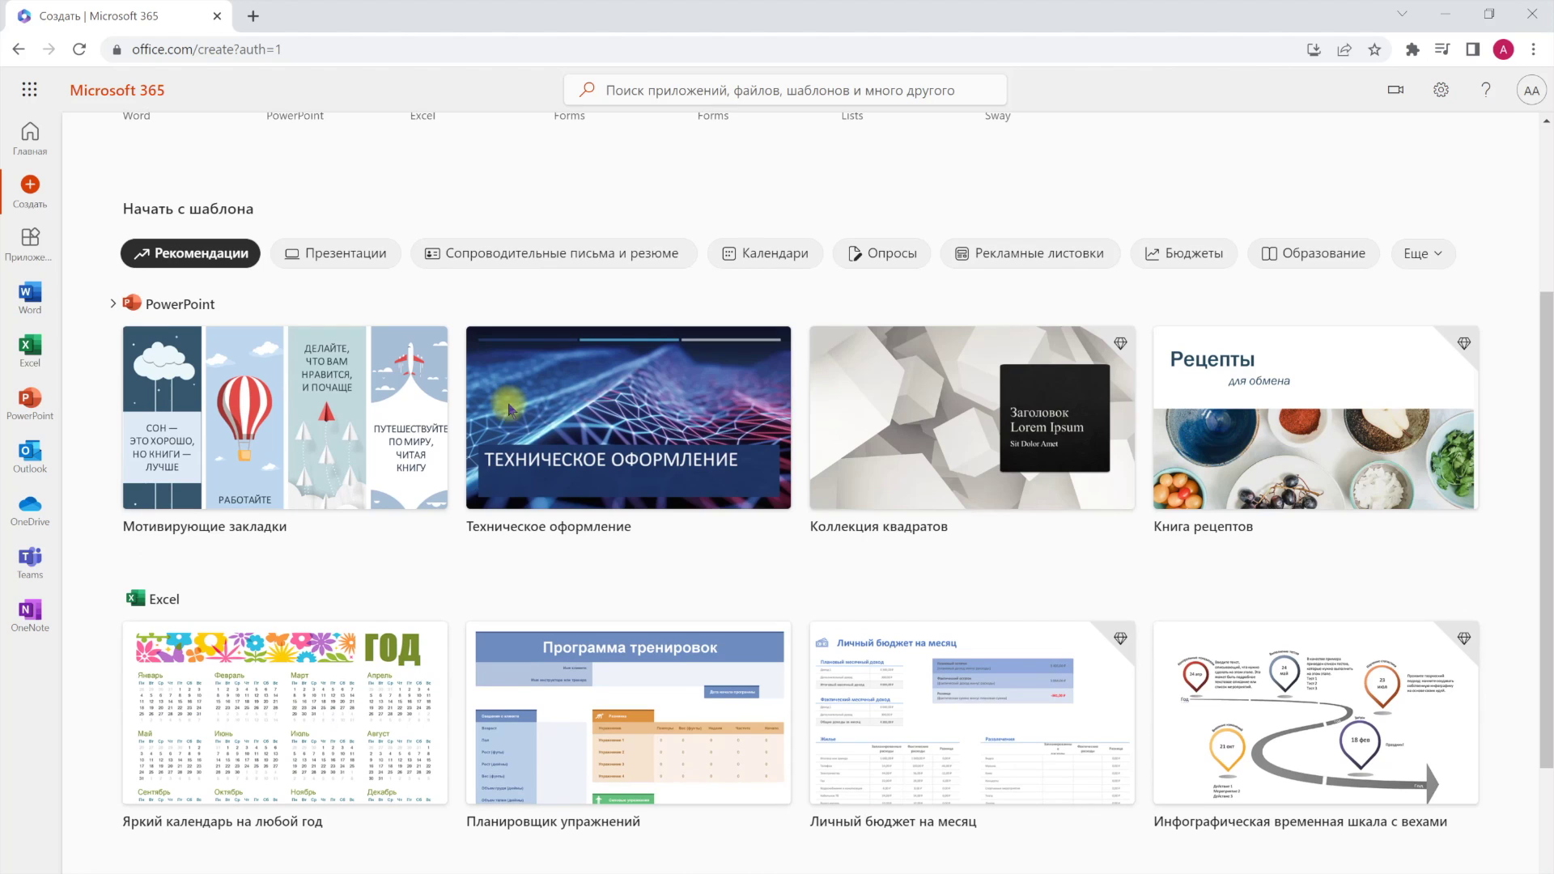
scroll(831, 421, down, 1)
scroll(832, 420, down, 2)
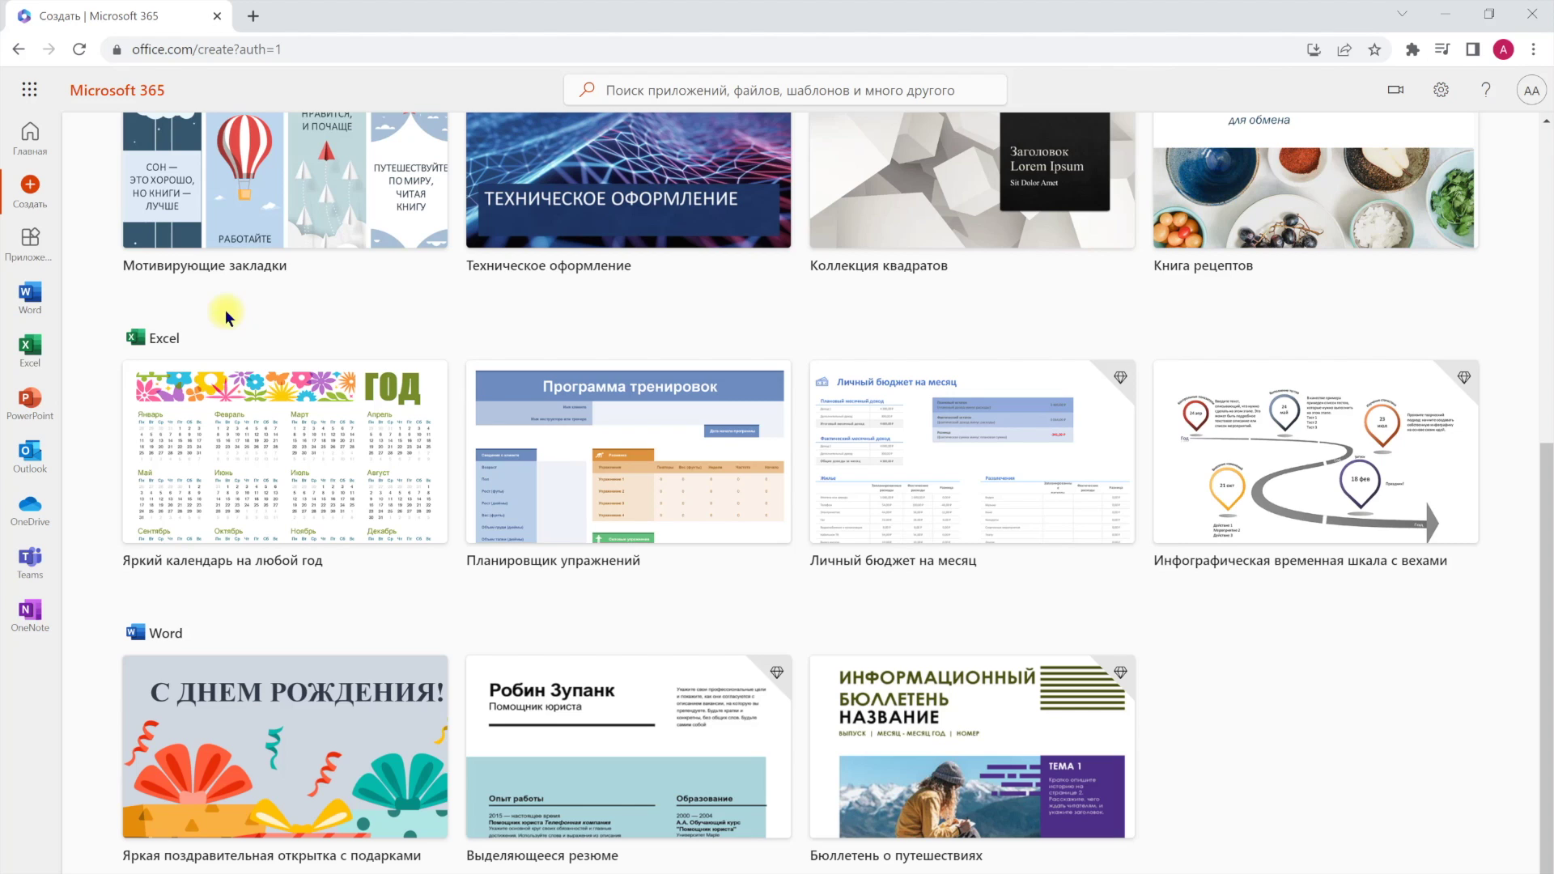
click(31, 348)
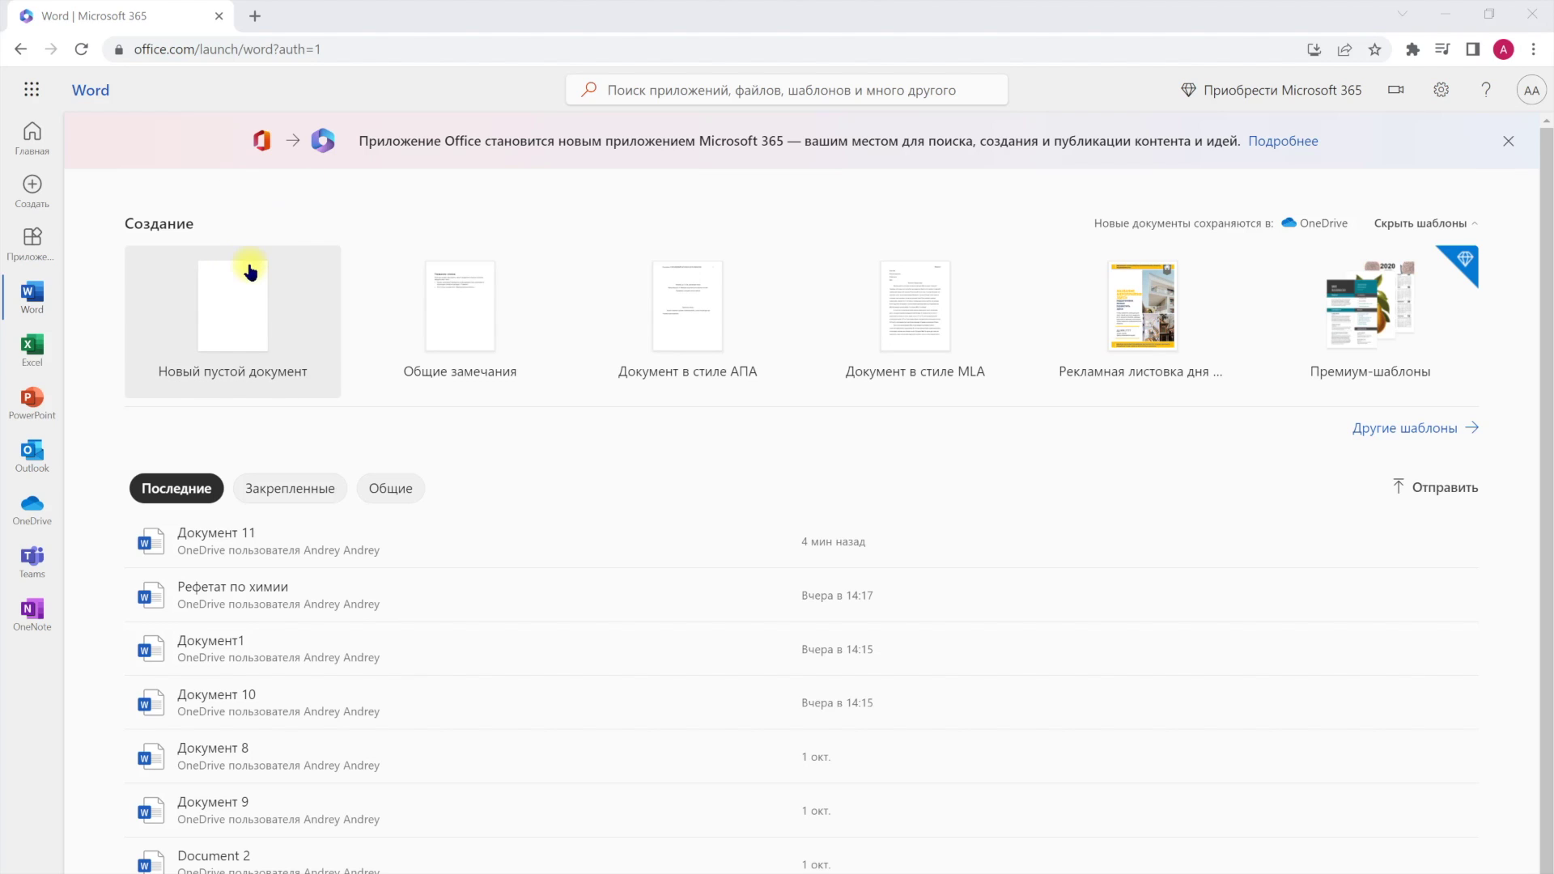
Create a blank Word document and fill it with =rand(20) sample paragraphs
click(211, 324)
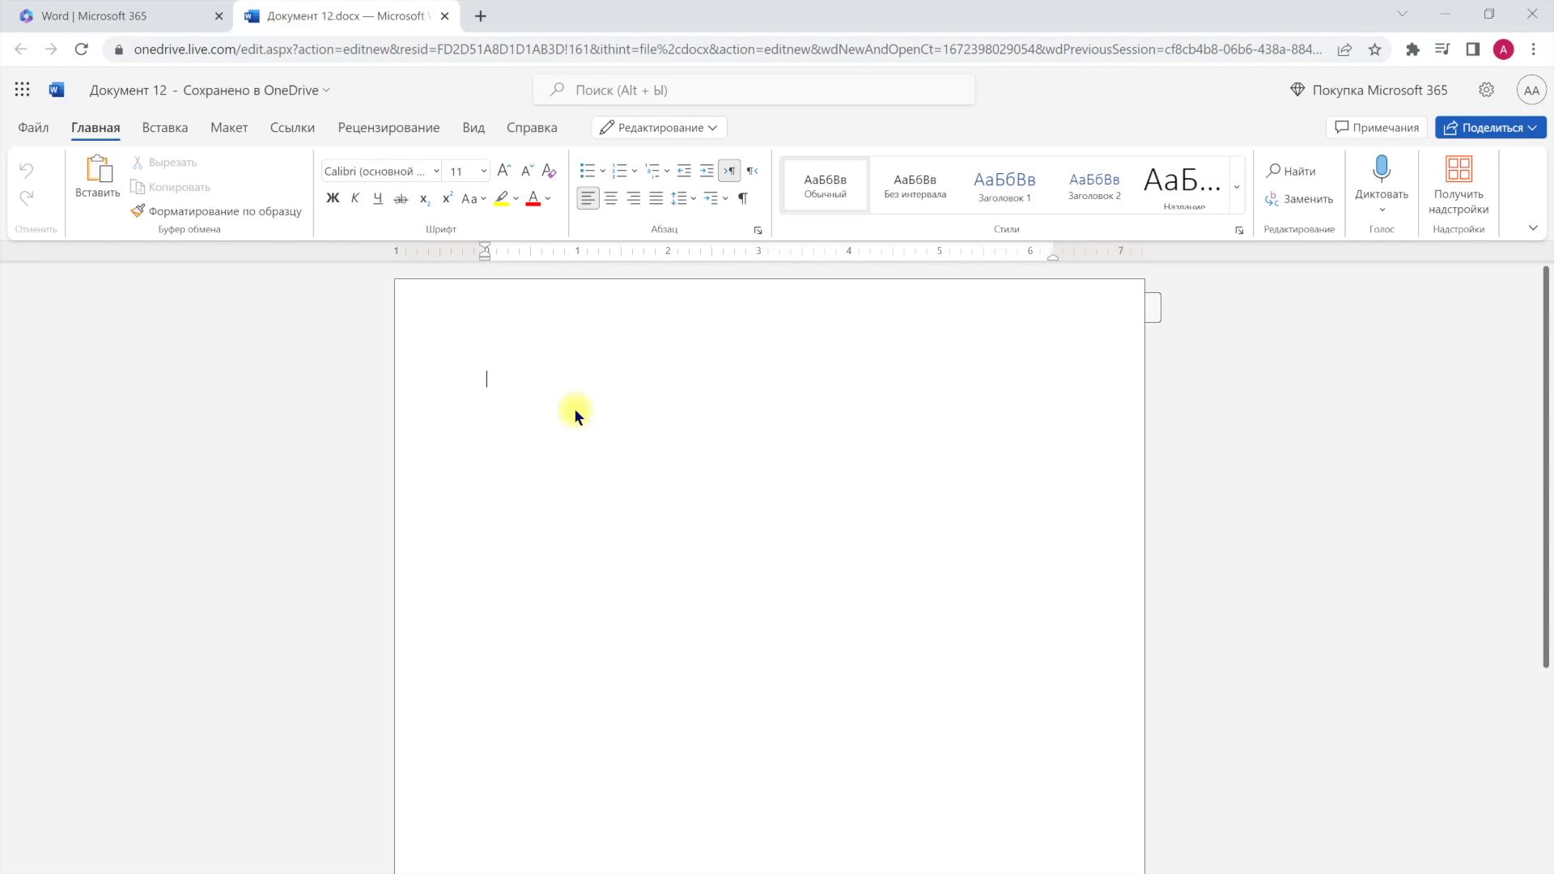
text(=)
text(rand)
text((20)
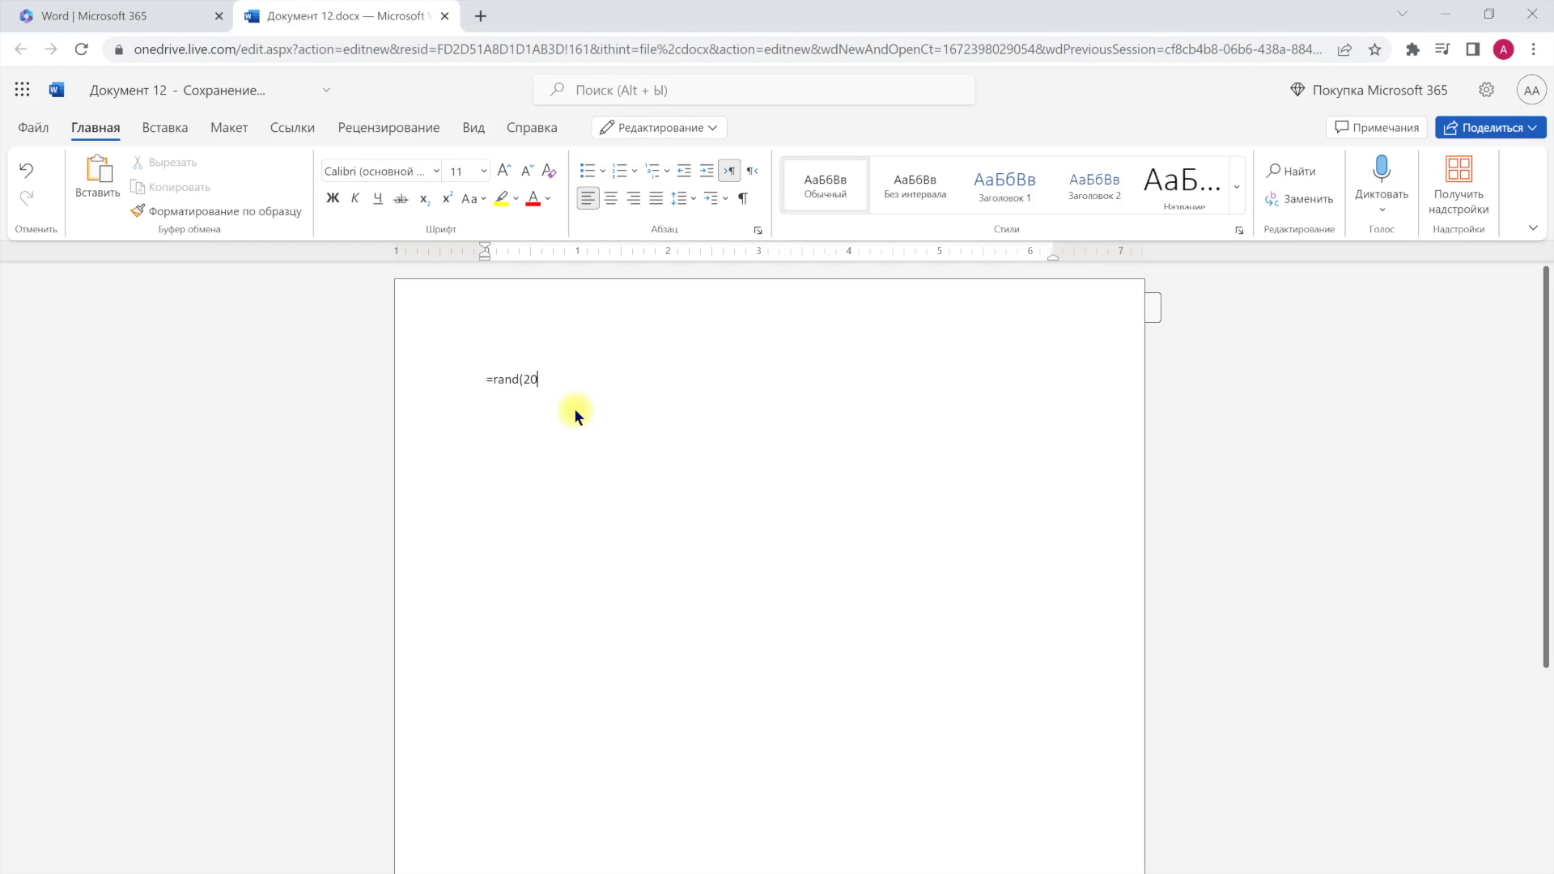
text())
key(Return)
scroll(575, 410, up, 3)
scroll(576, 410, up, 3)
scroll(575, 411, up, 3)
scroll(576, 410, up, 3)
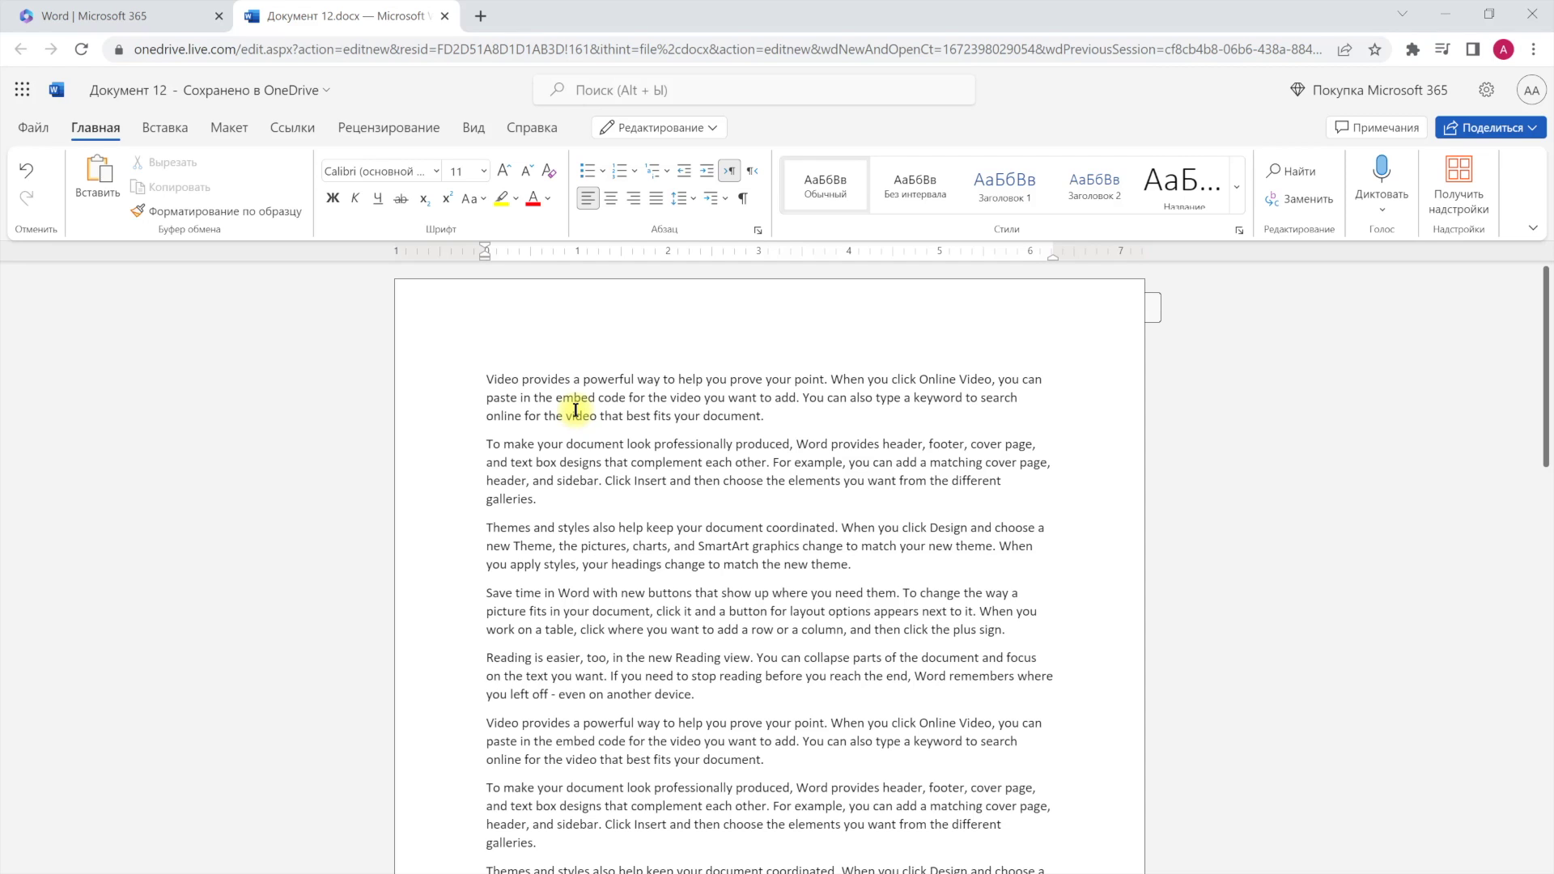
Bold the first two paragraphs, and make the second paragraph italic at size 16
drag(539, 499, 455, 376)
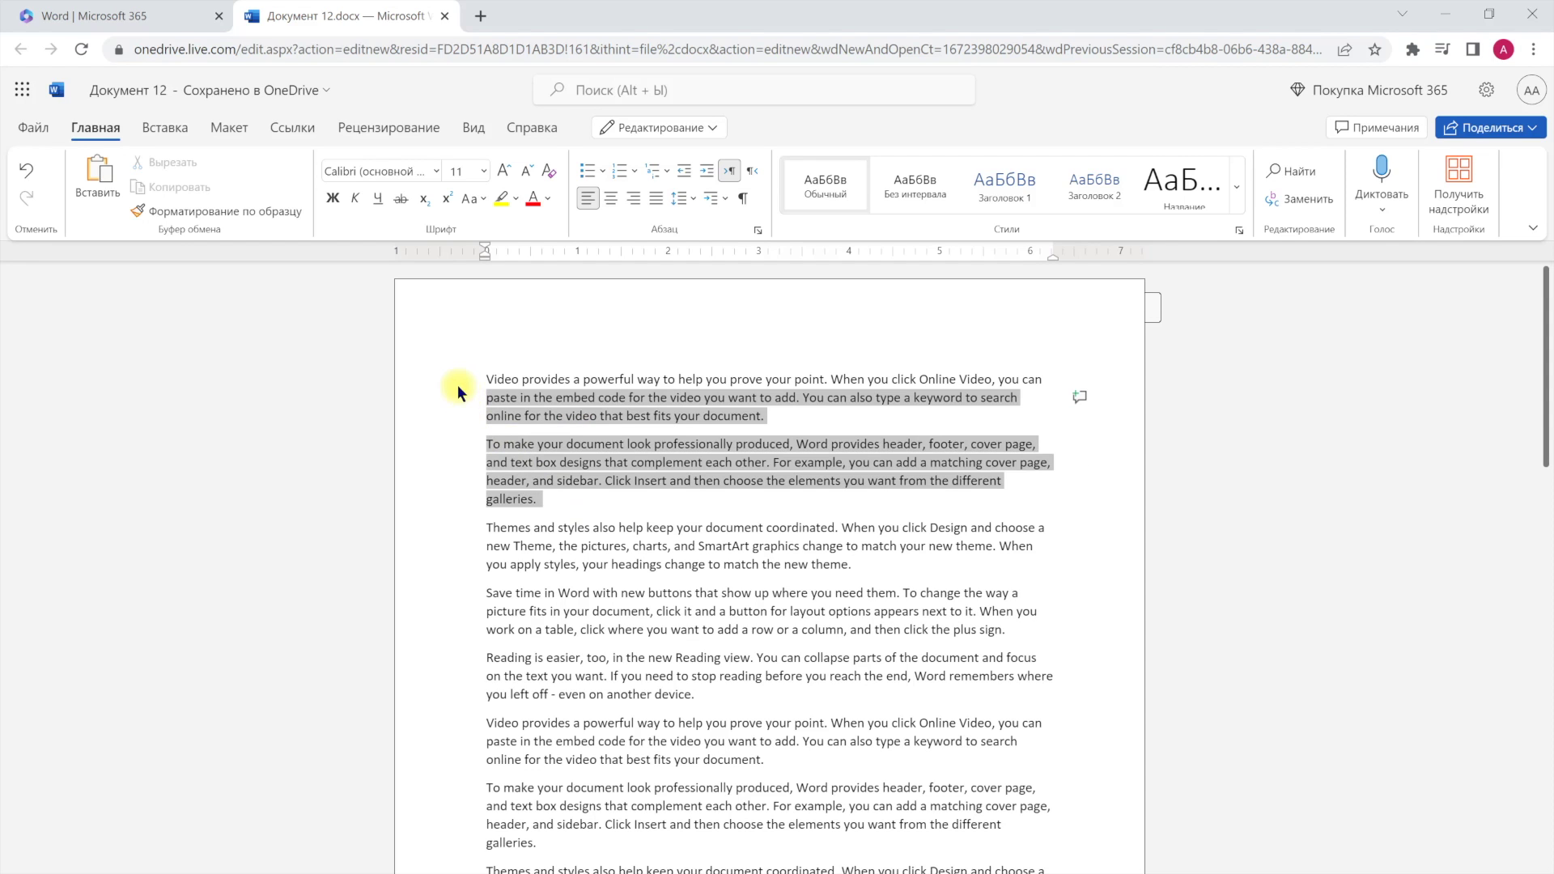
click(473, 339)
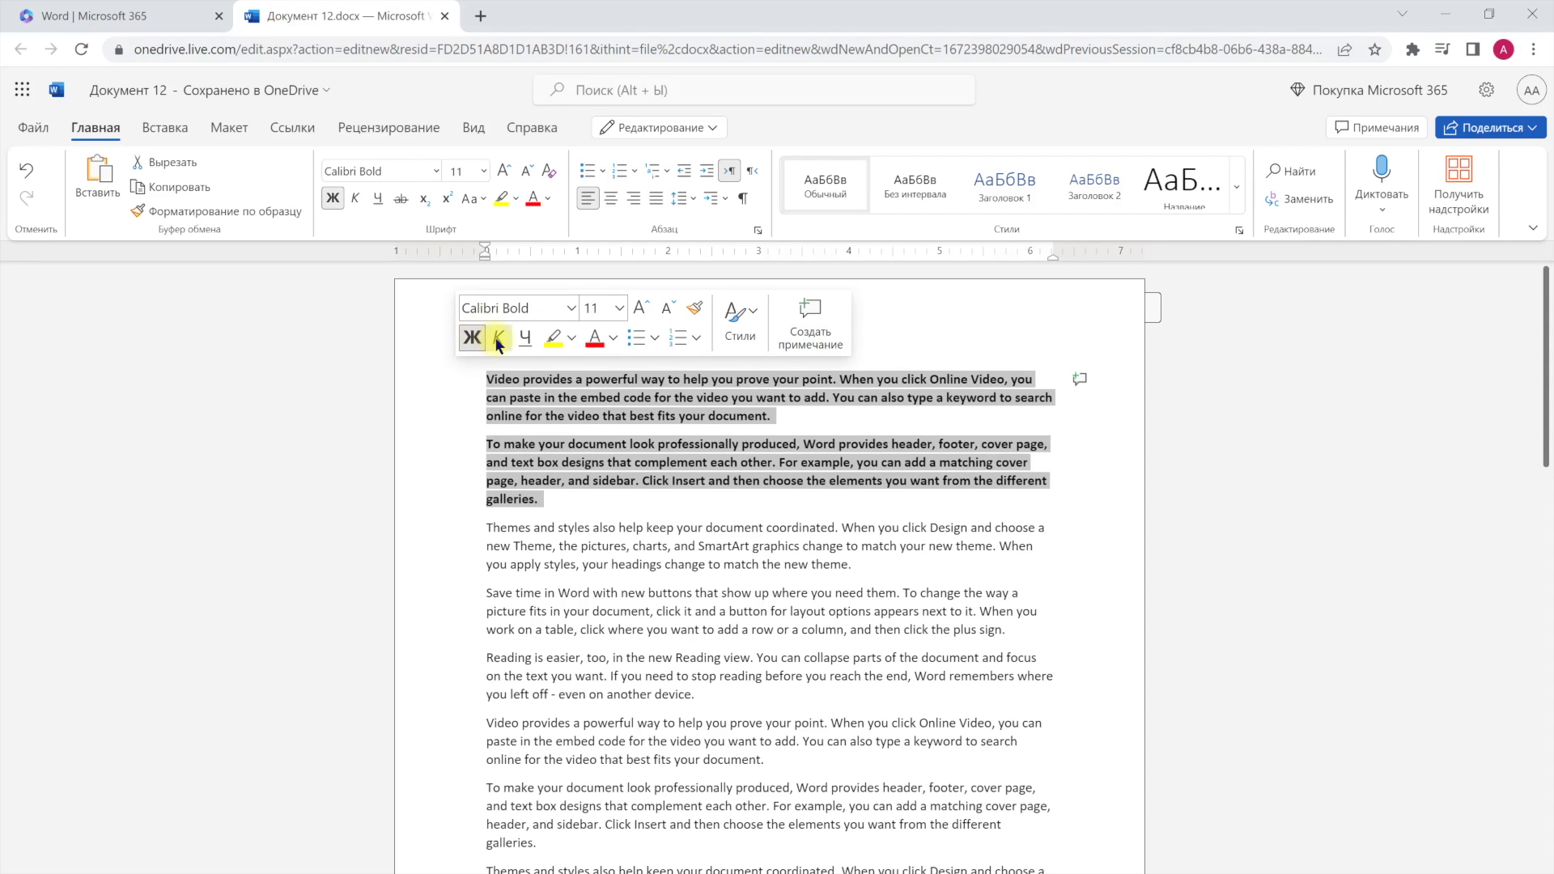
click(521, 496)
double_click(461, 447)
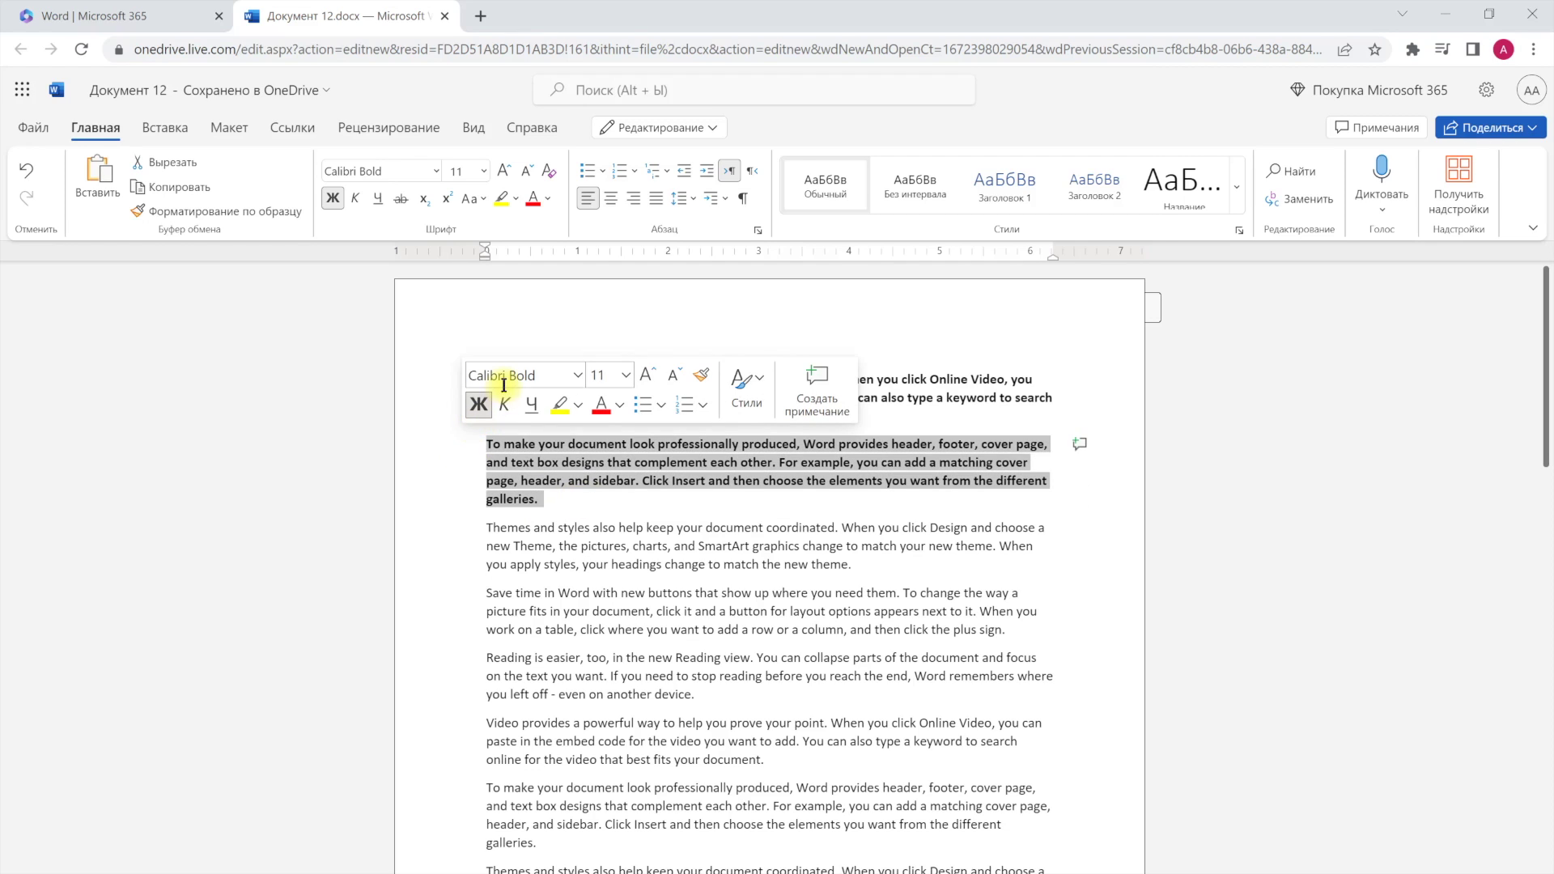
click(504, 404)
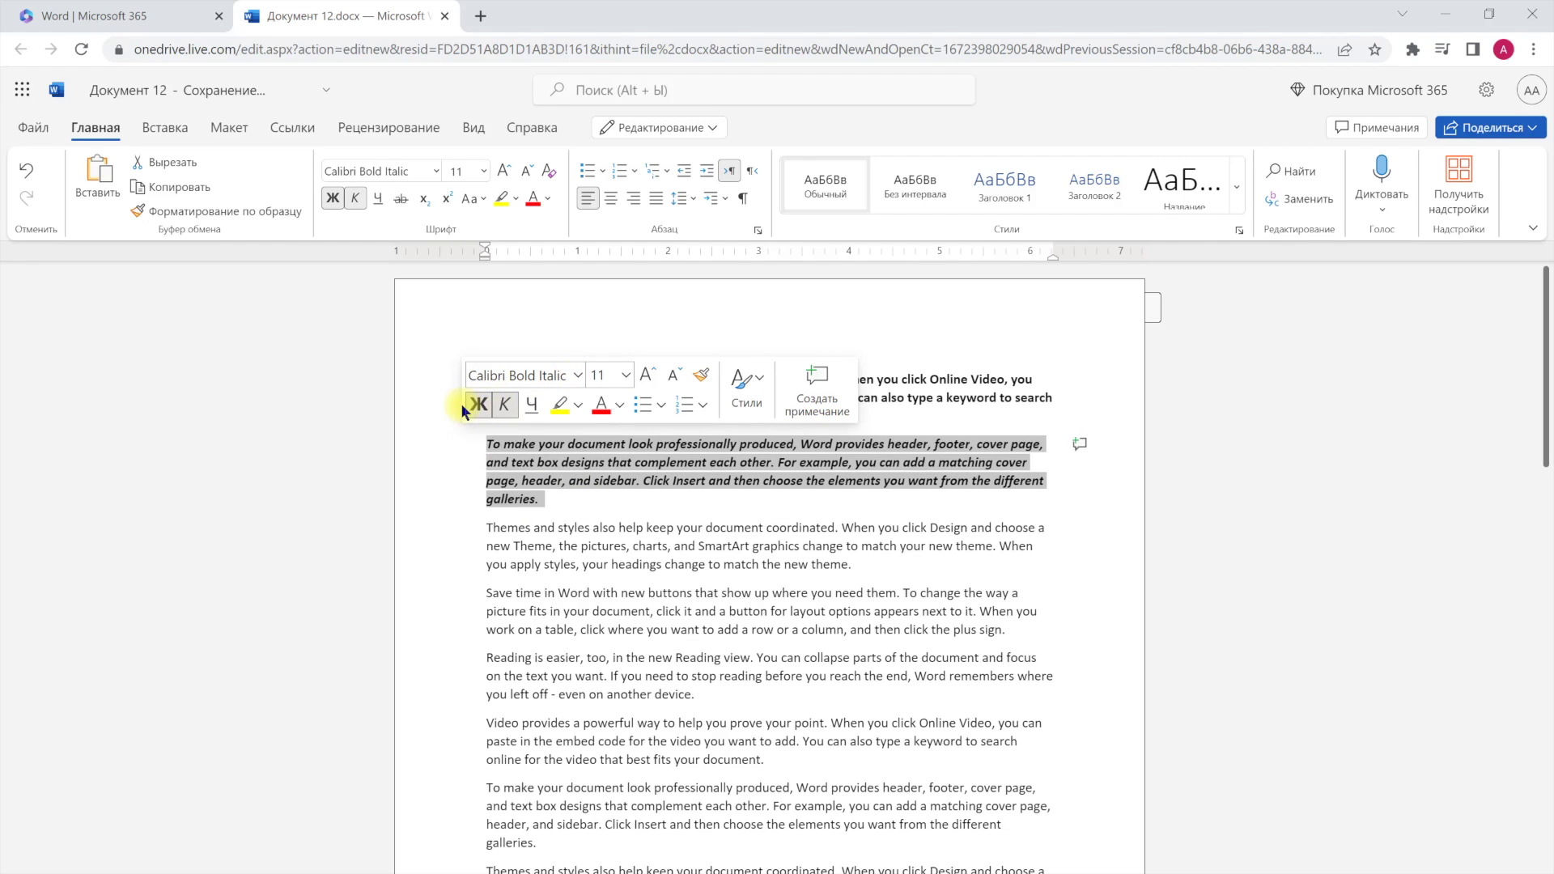
click(624, 382)
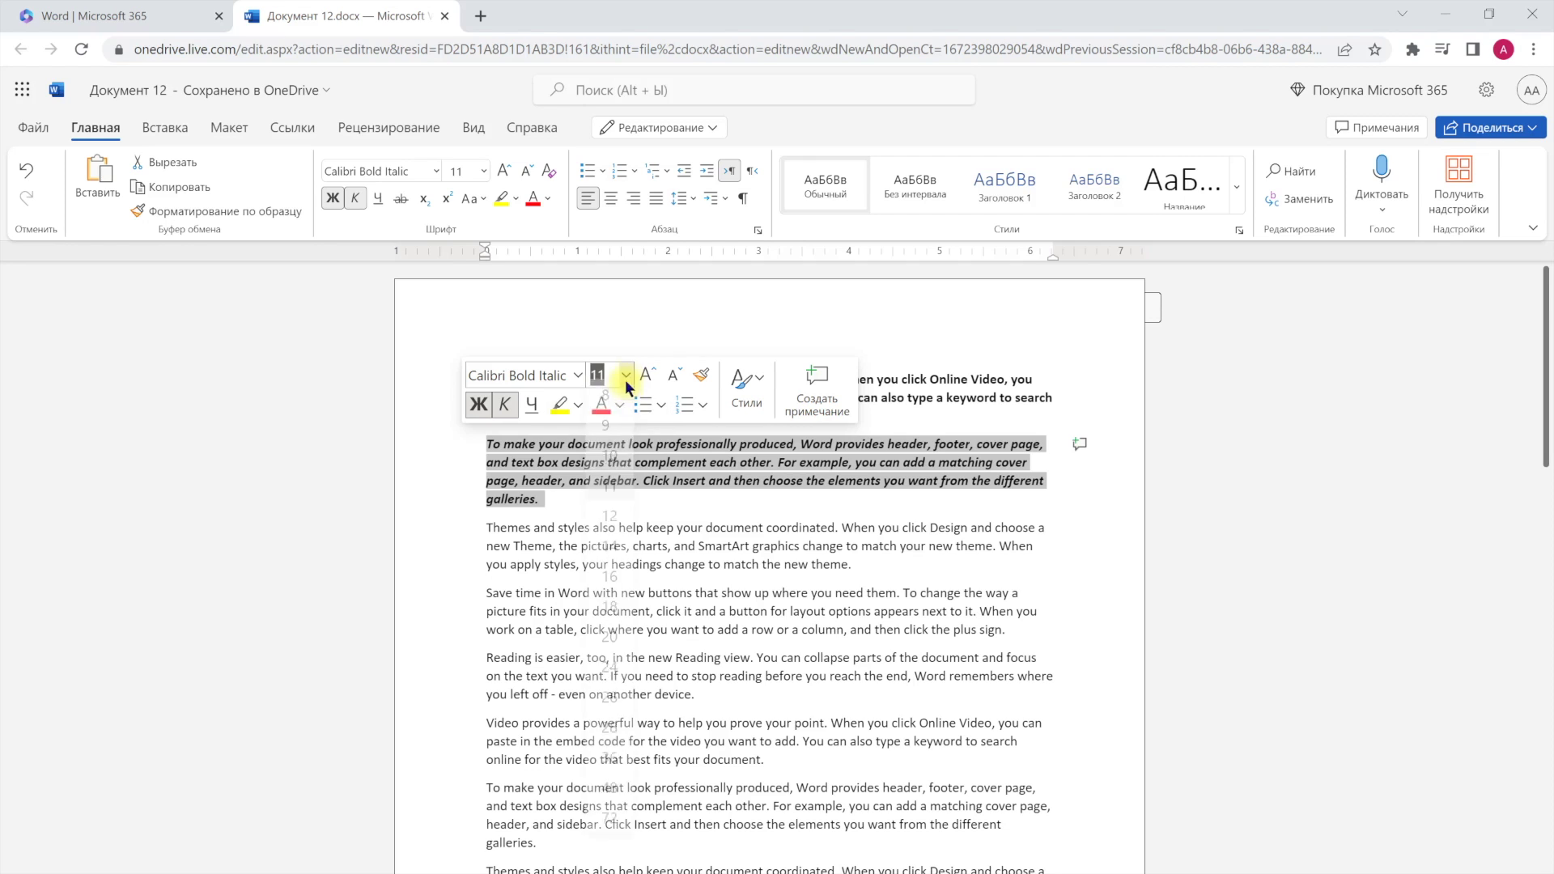
click(617, 586)
click(633, 586)
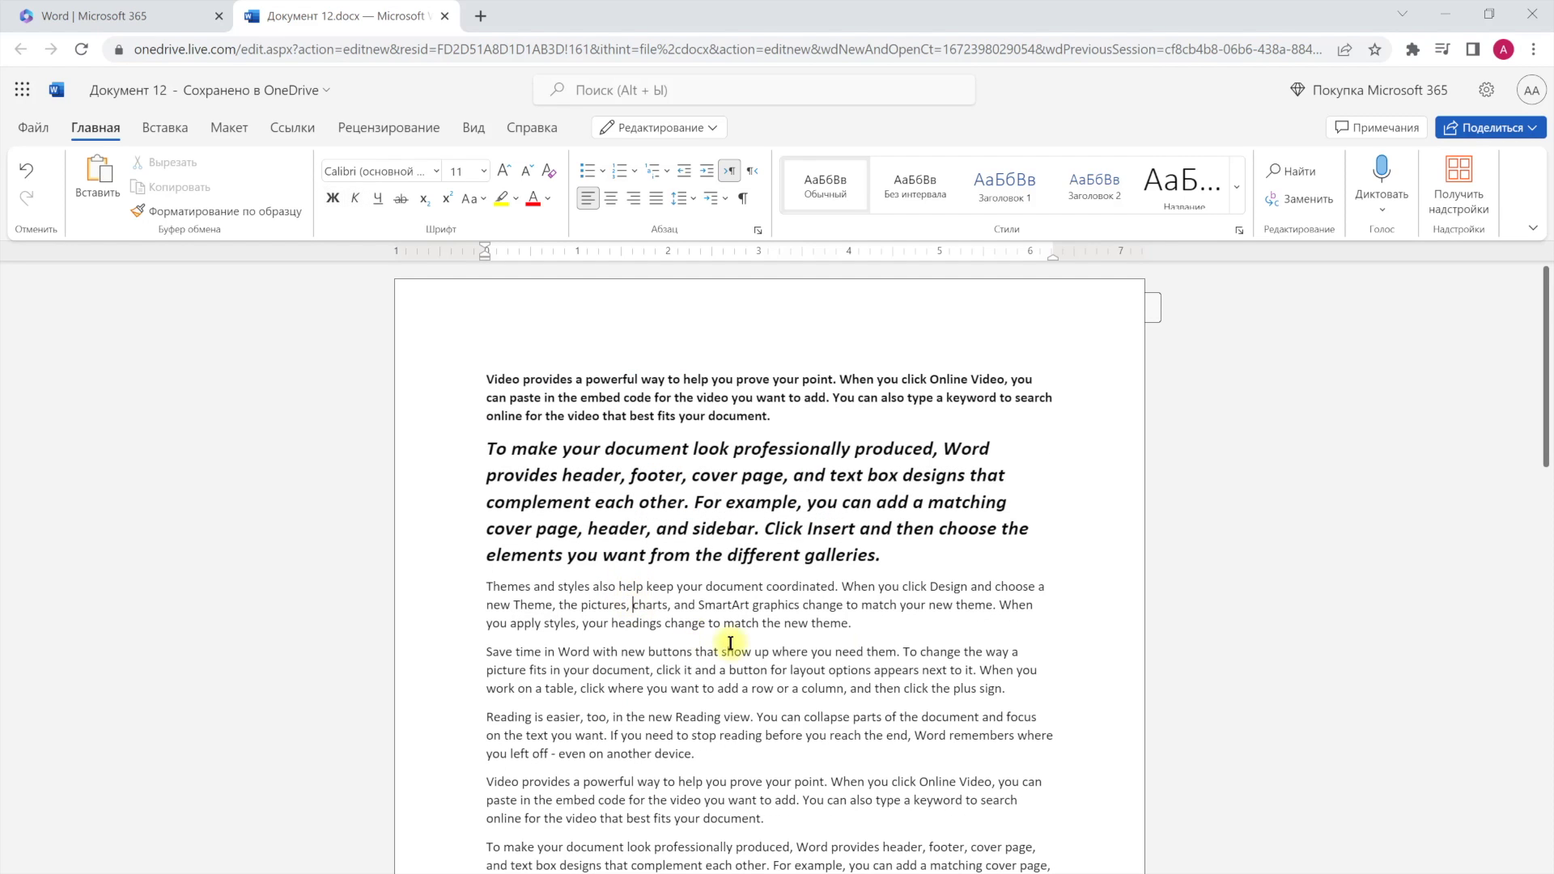
Apply the Строгий style to the third paragraph and add an empty line above the text
drag(857, 623, 469, 586)
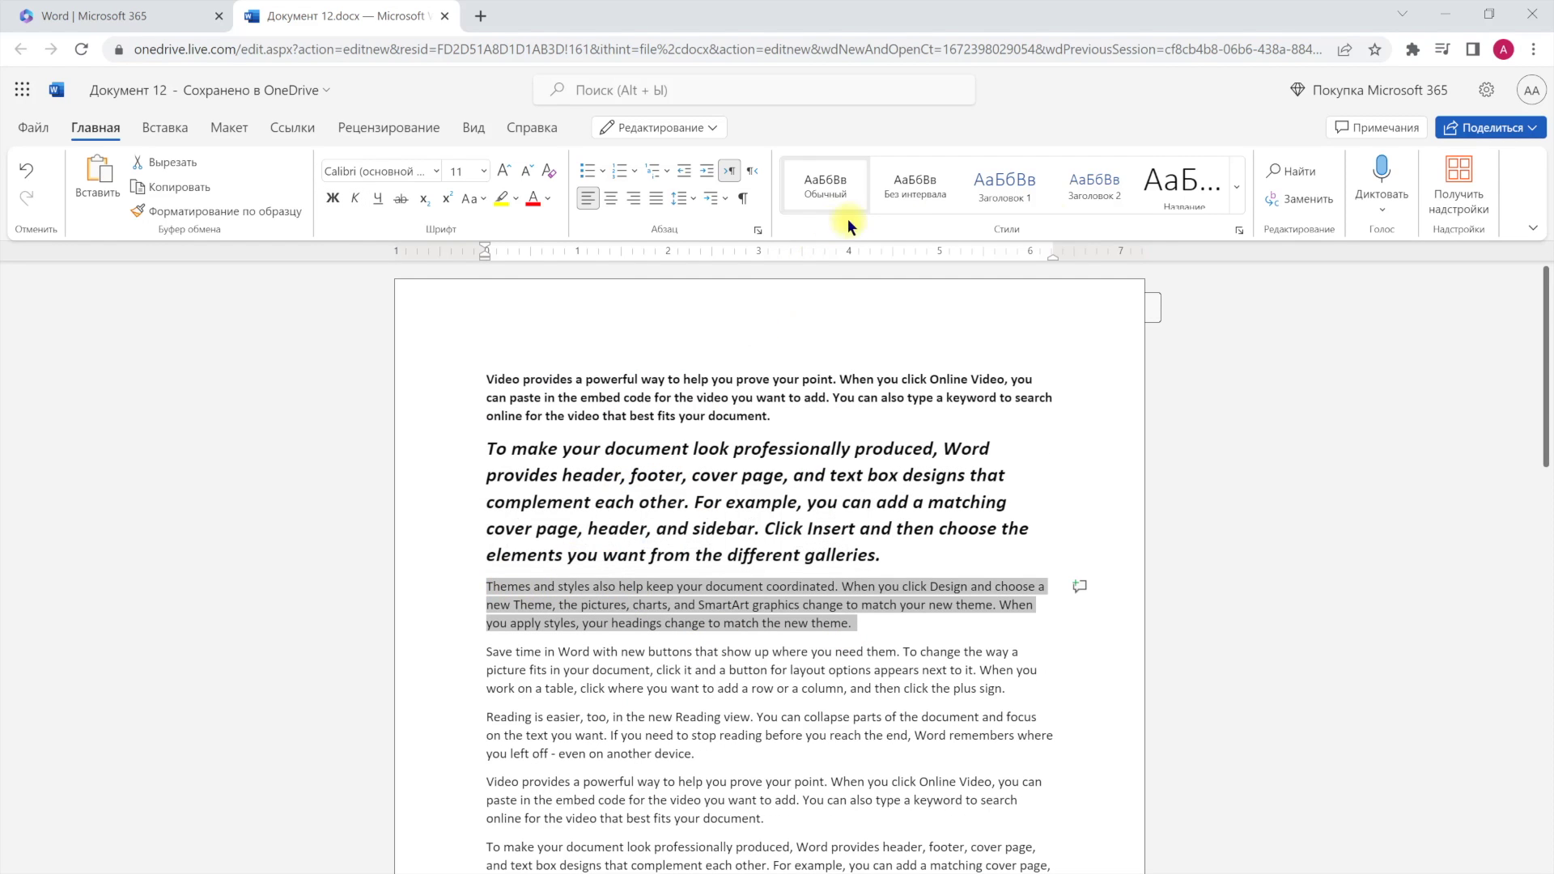
click(1237, 187)
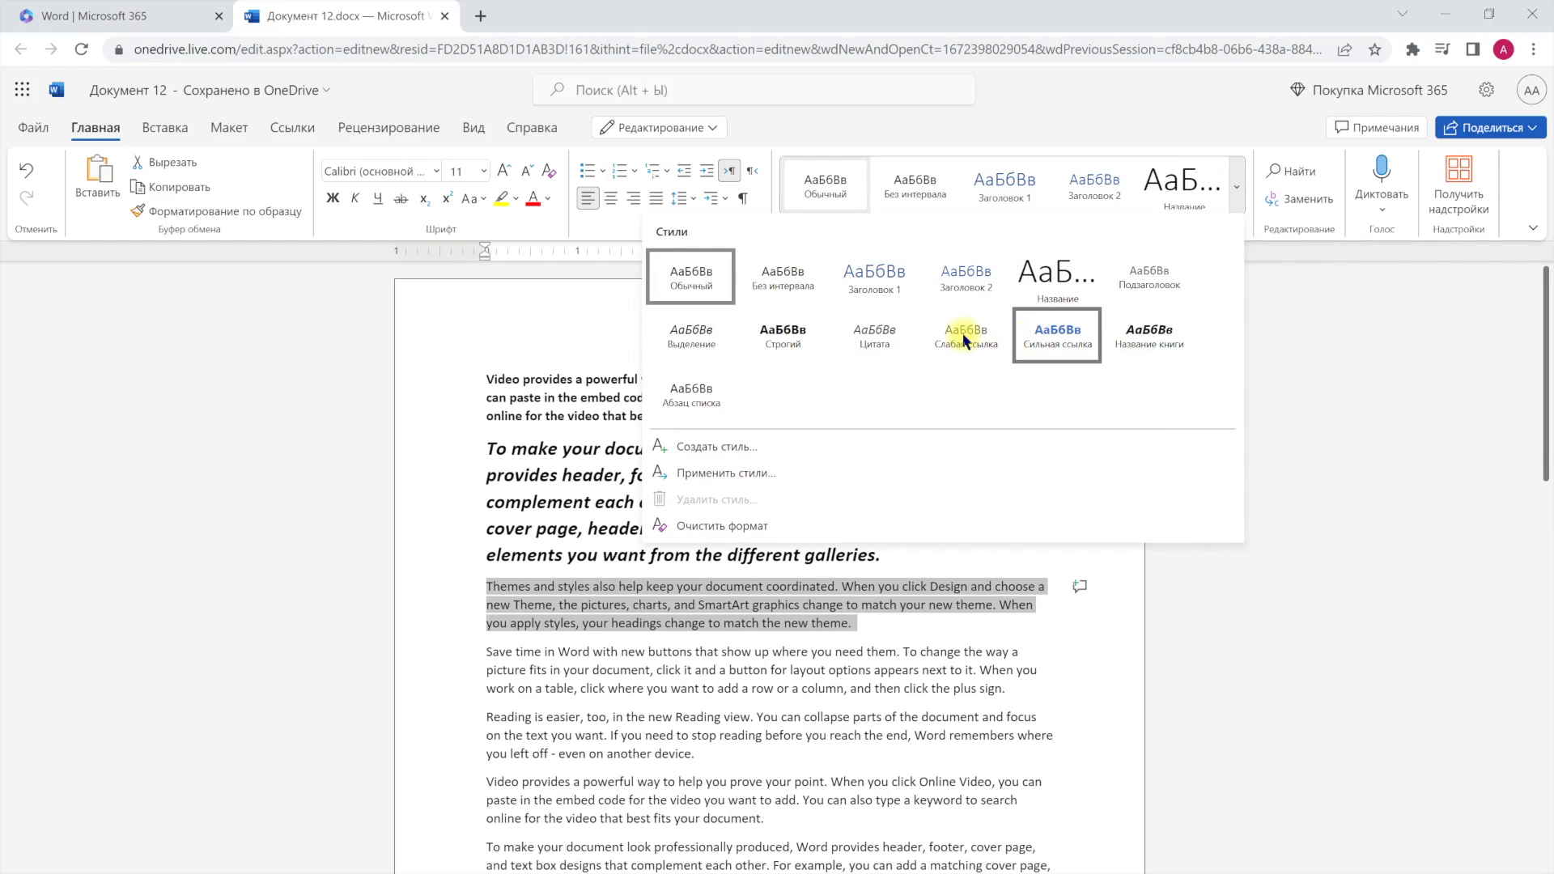
click(789, 332)
click(483, 378)
key(Return)
key(Return)
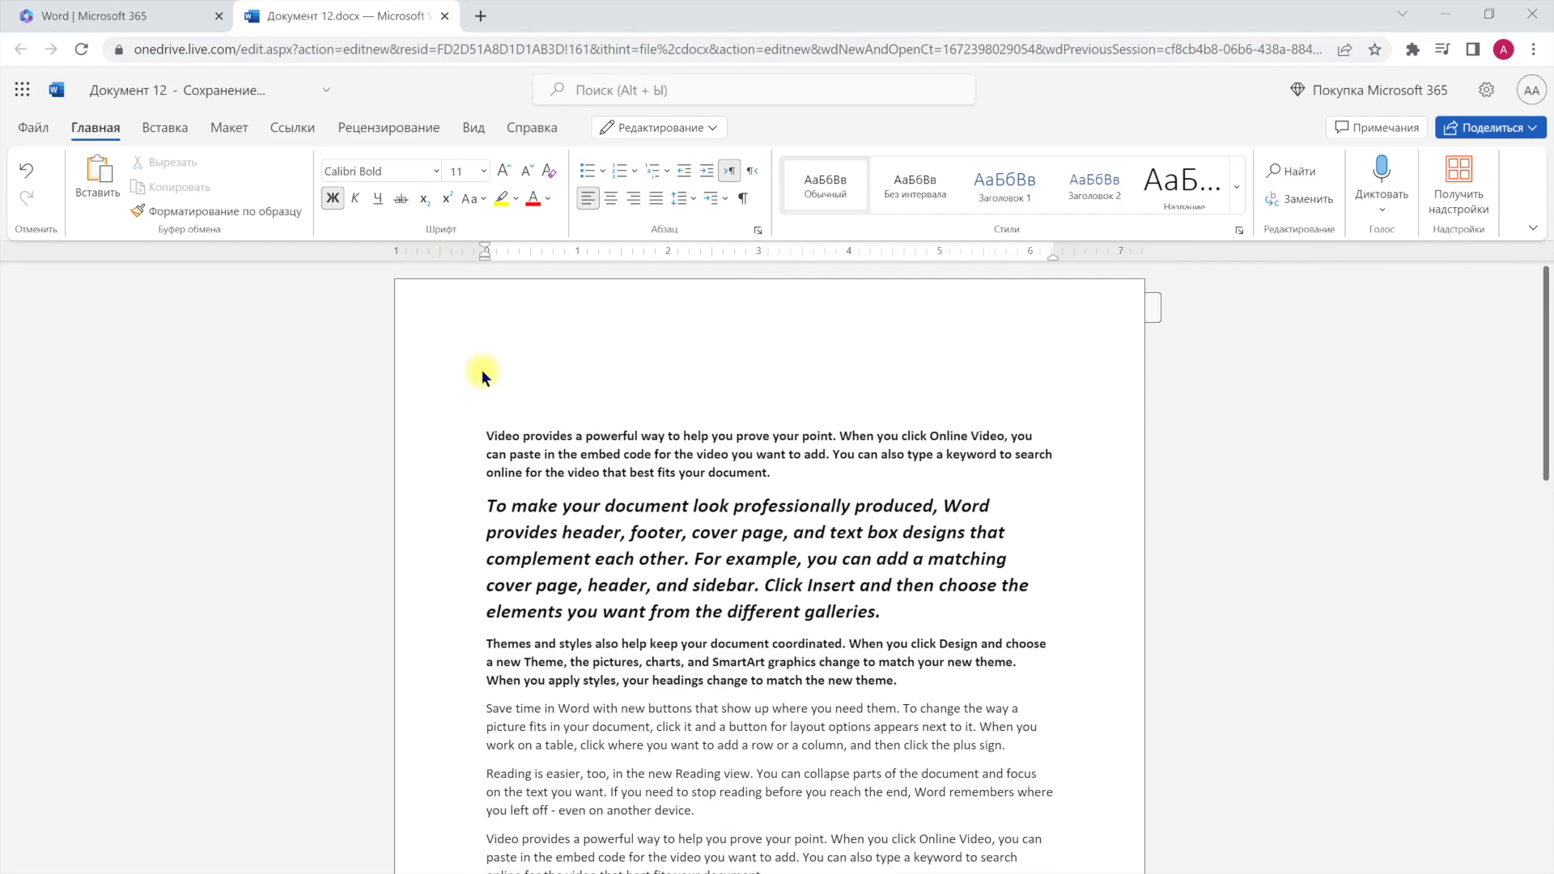
Insert an empty 6x4 table at the top of Документ 12, then return to Главная
click(159, 128)
click(106, 208)
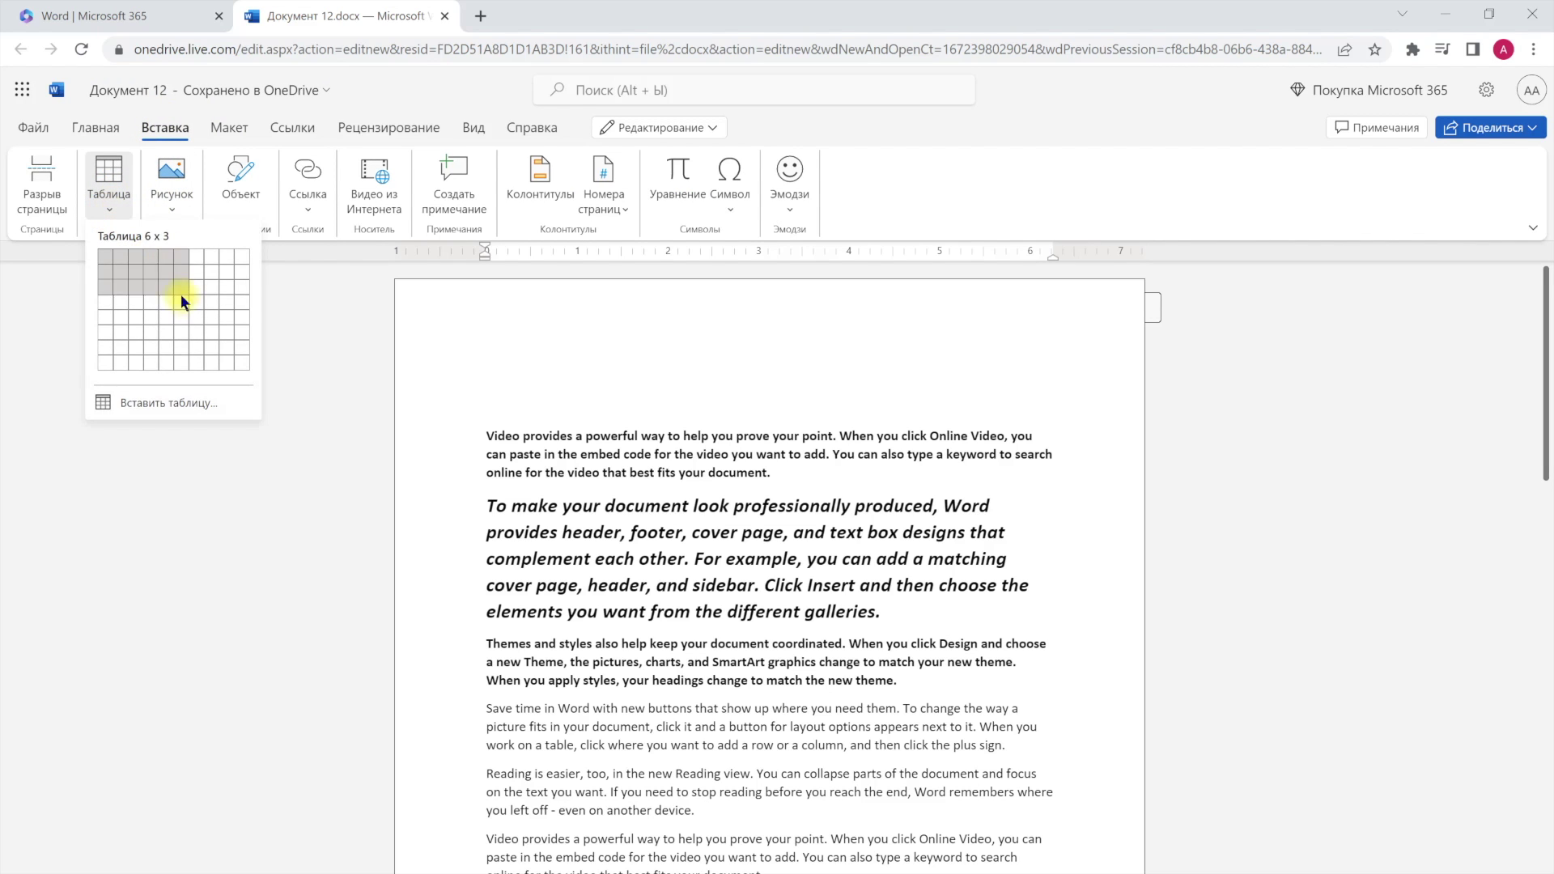
click(189, 304)
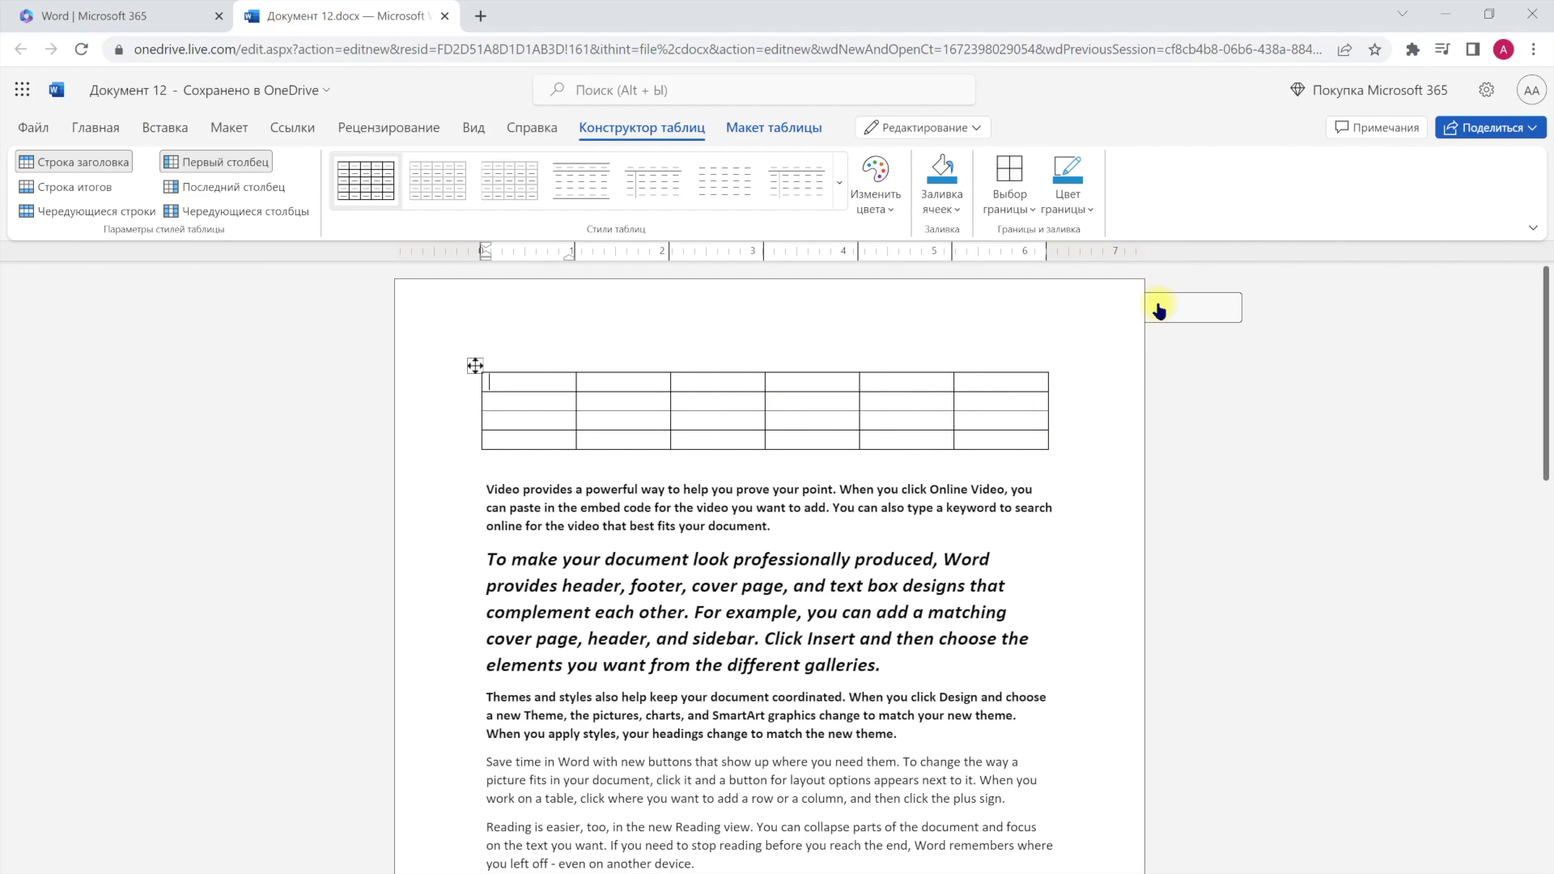
scroll(1188, 323, down, 3)
scroll(1188, 322, down, 2)
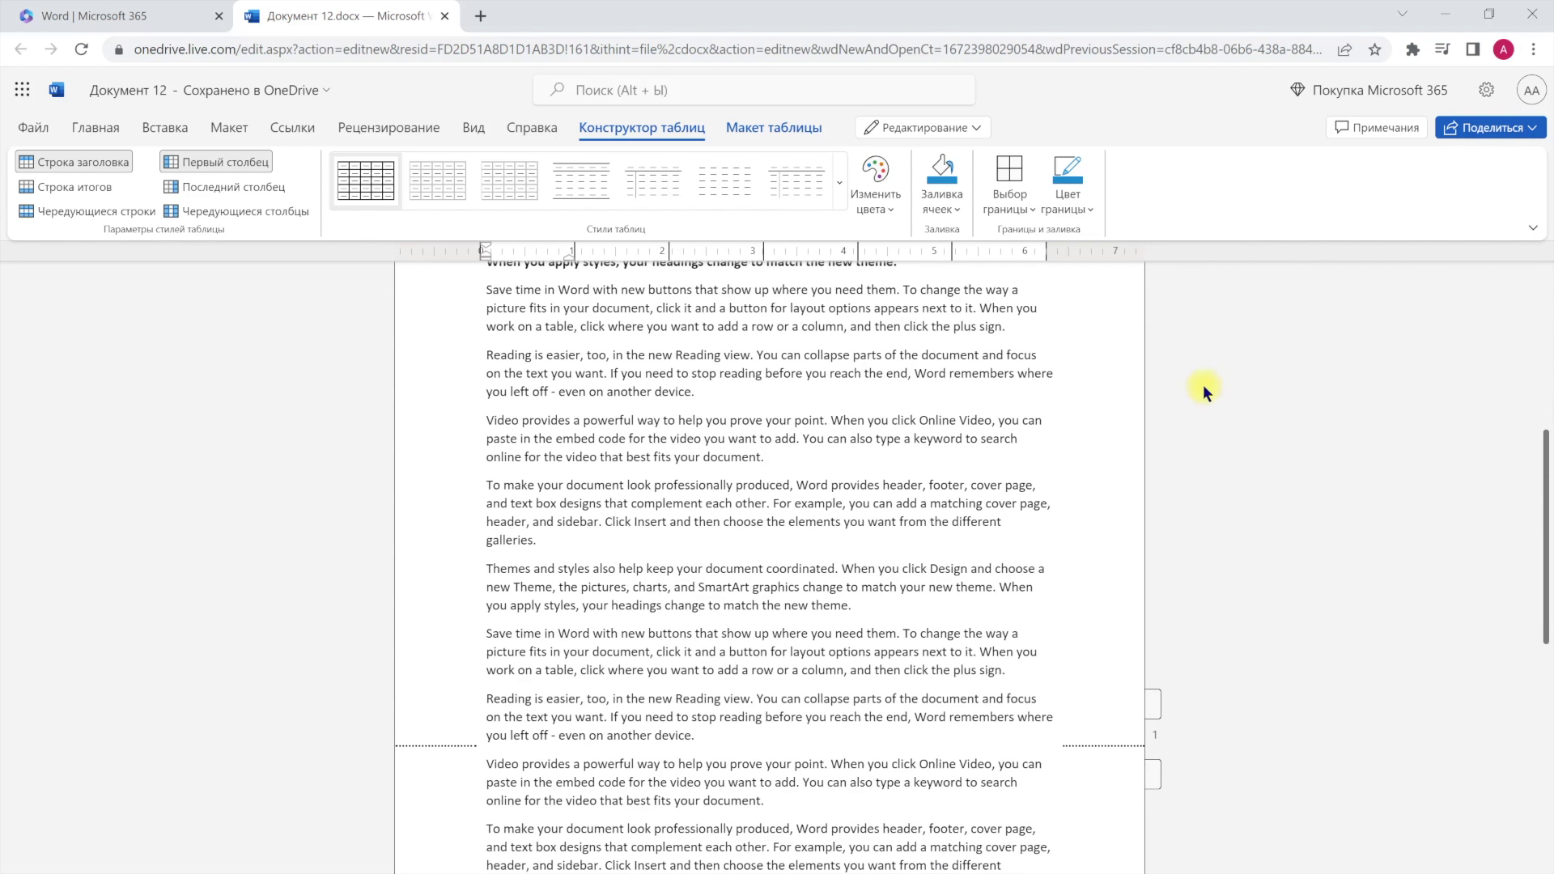
scroll(782, 441, up, 5)
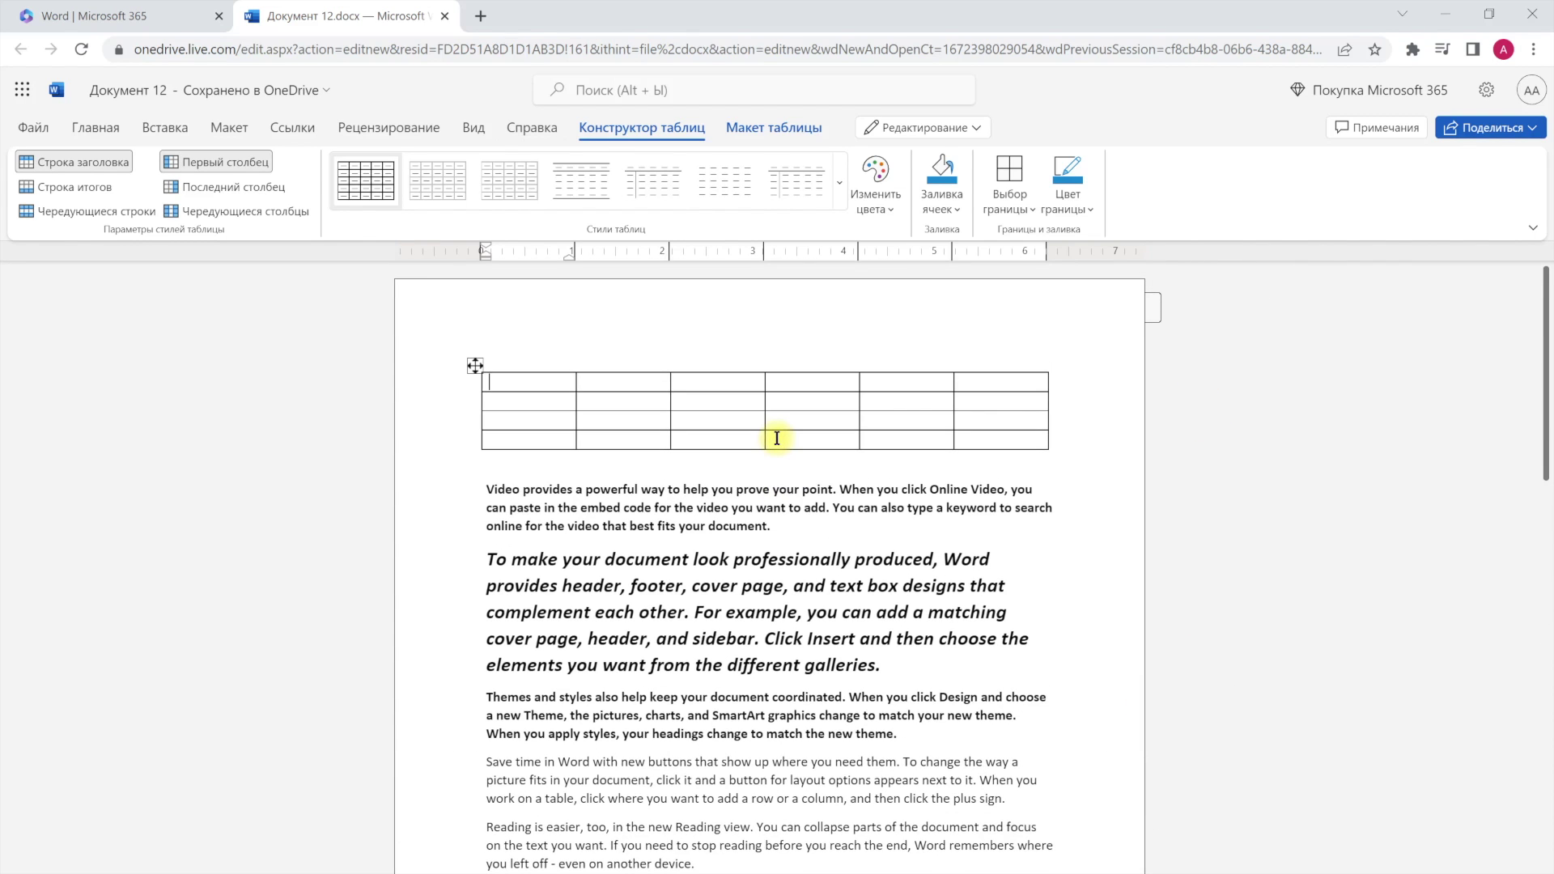
click(96, 127)
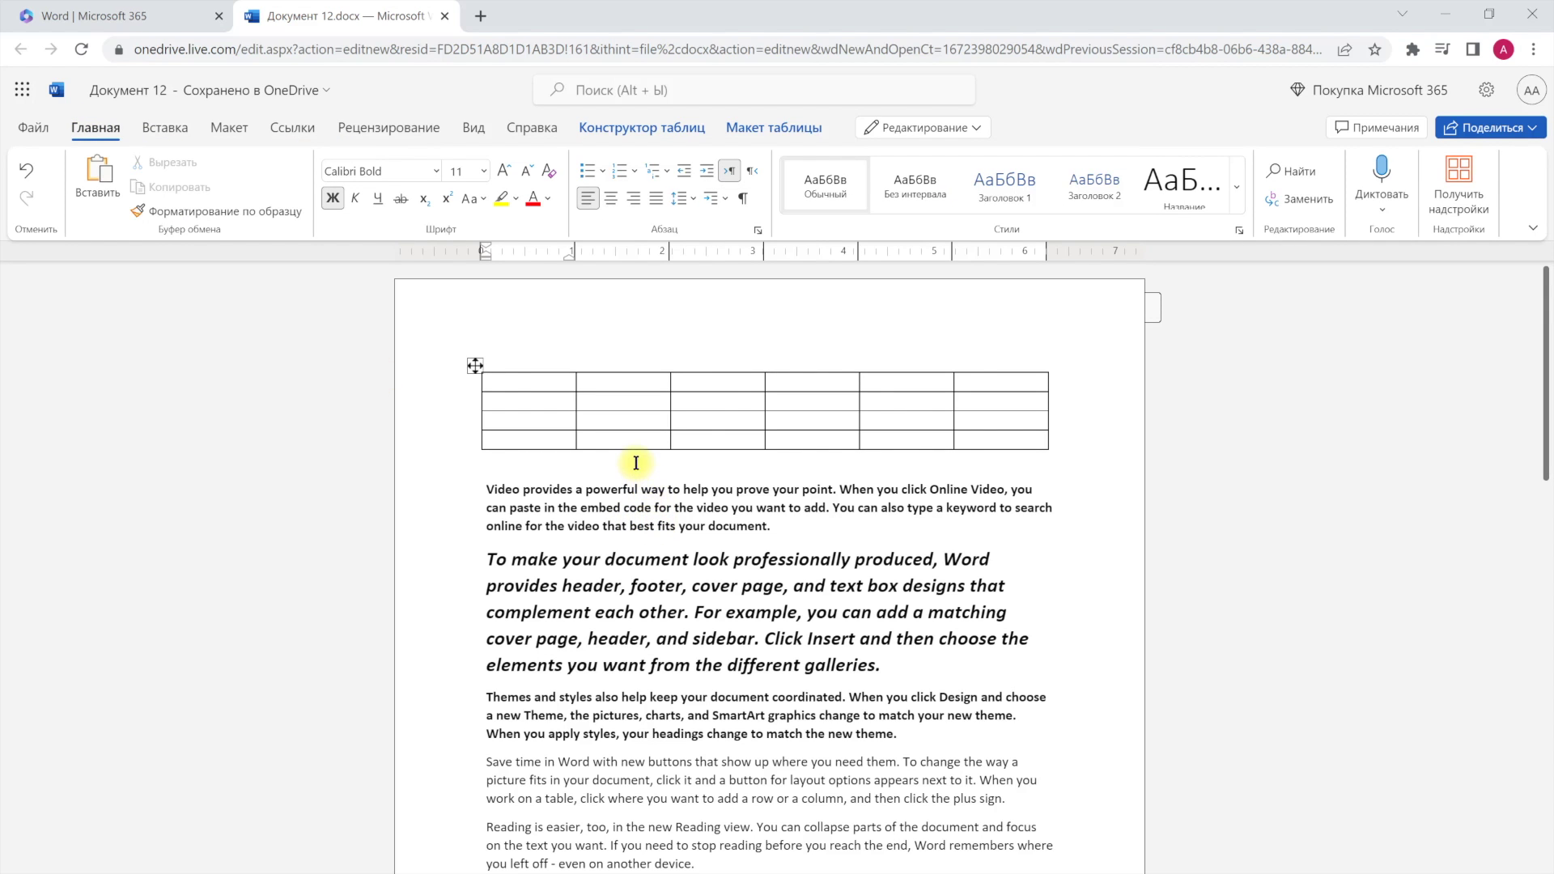
scroll(636, 461, down, 5)
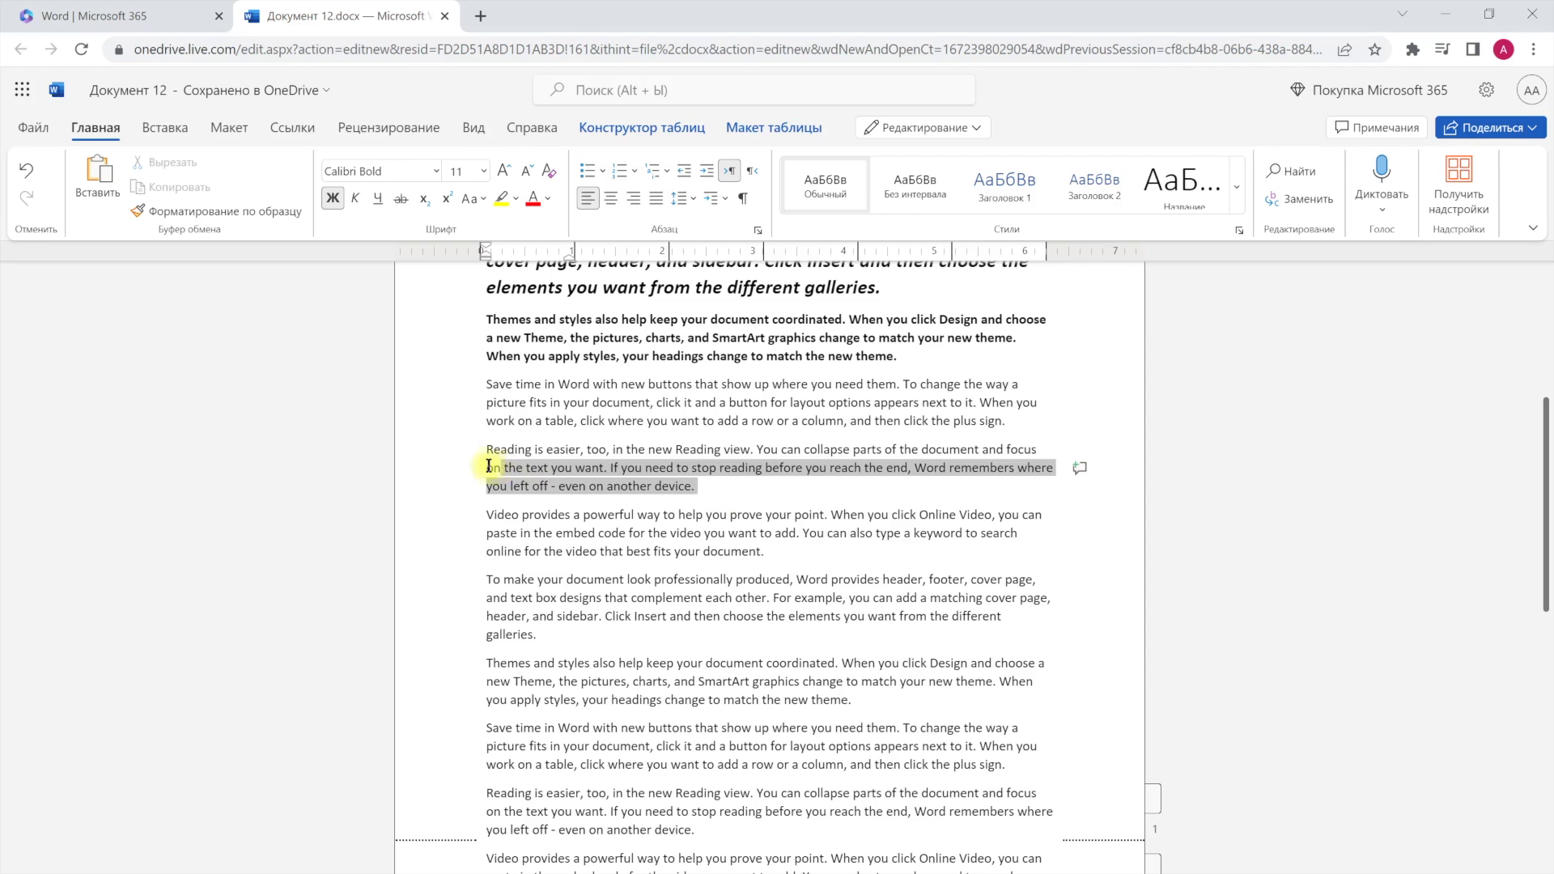
drag(719, 487, 484, 447)
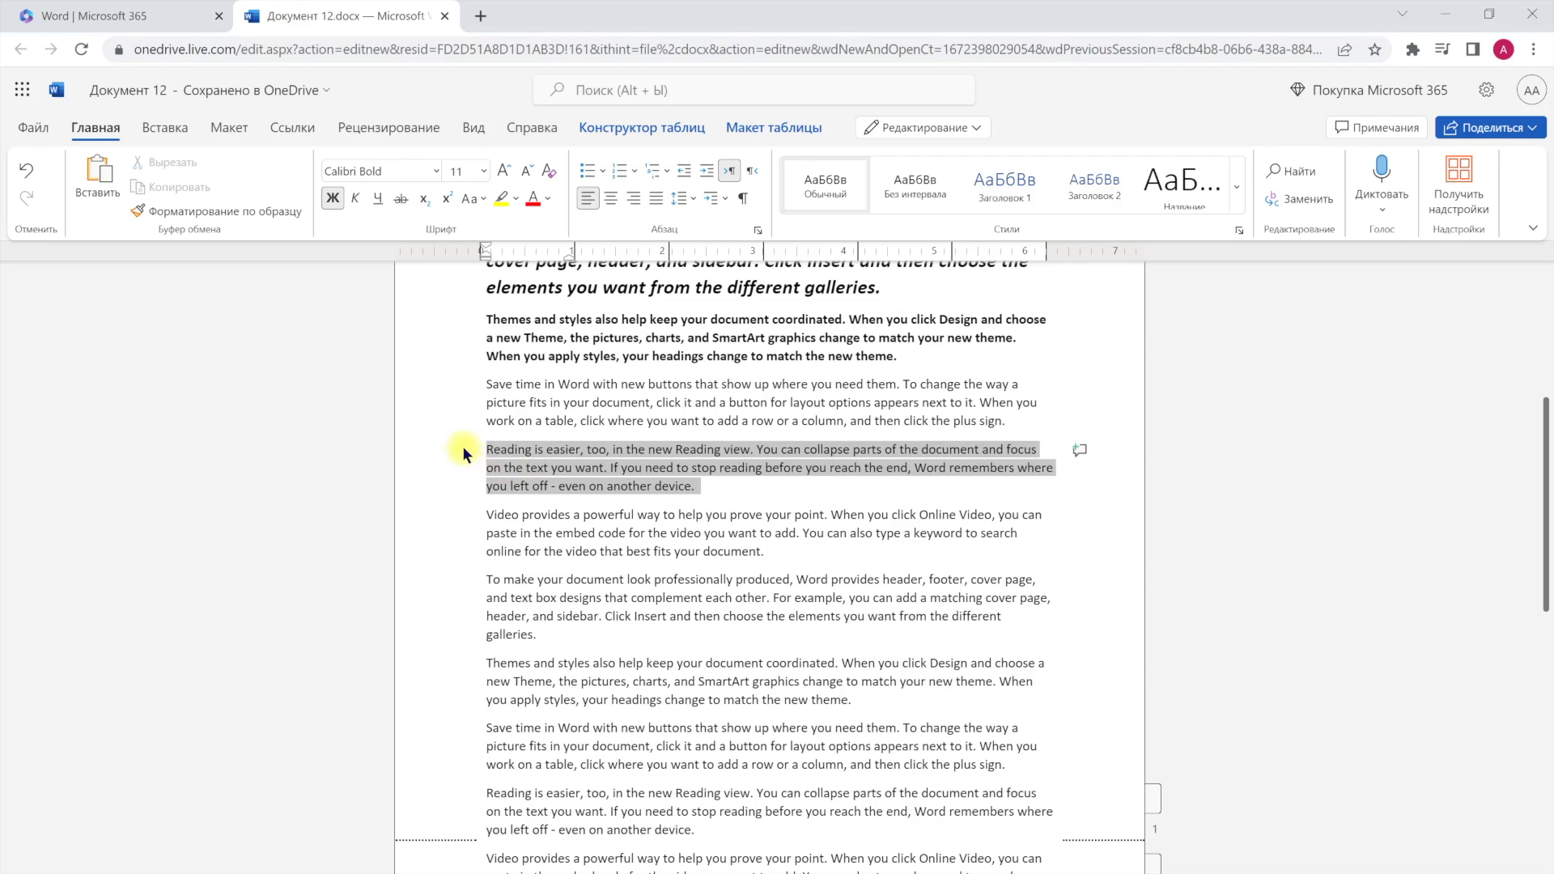
click(436, 172)
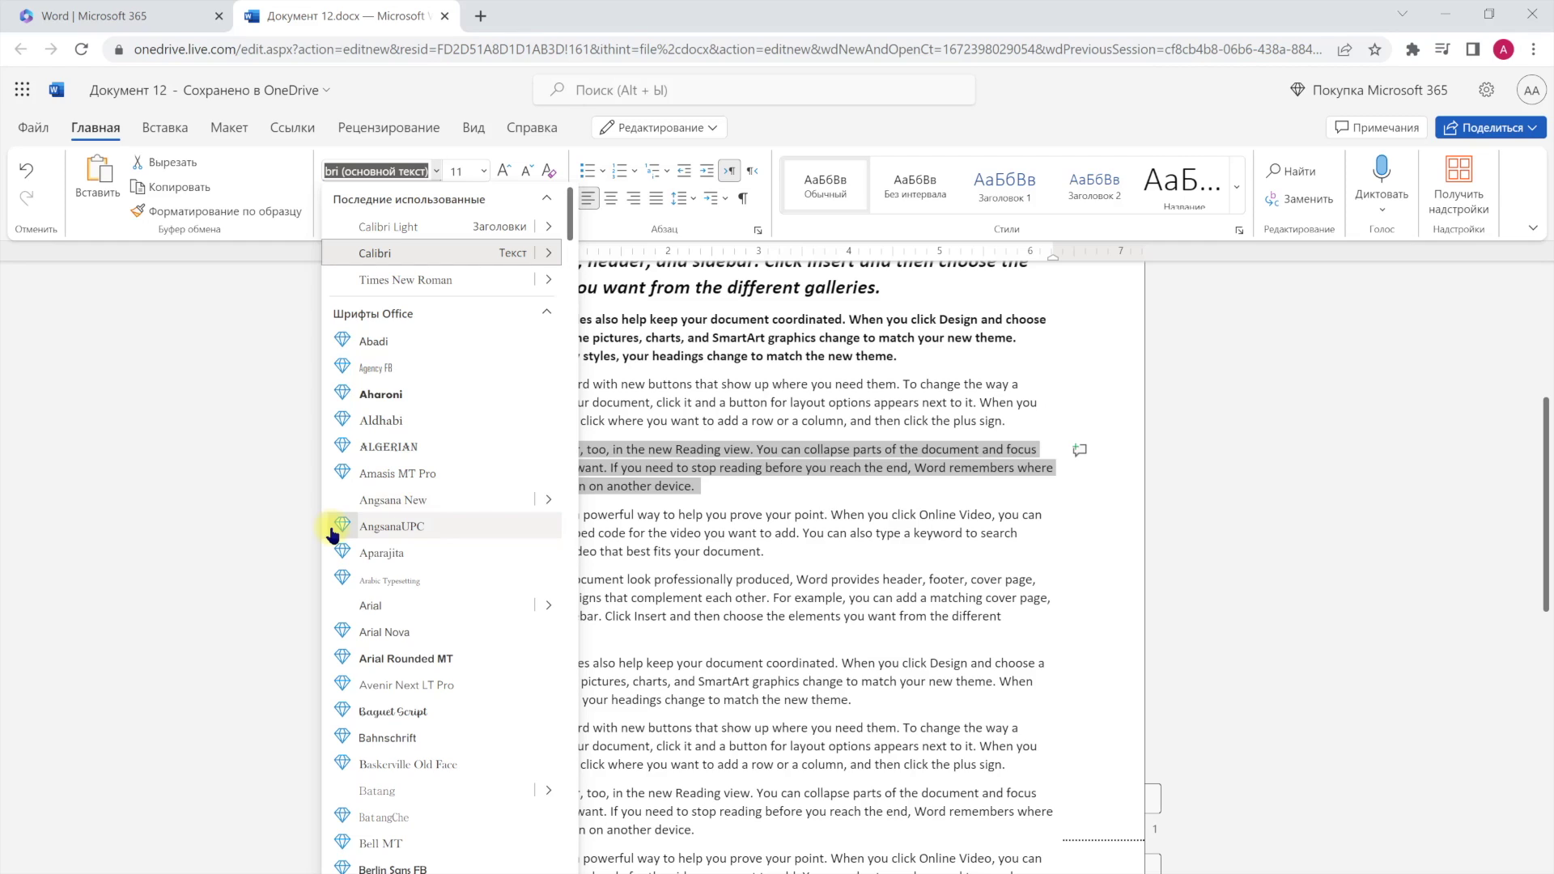
click(1260, 633)
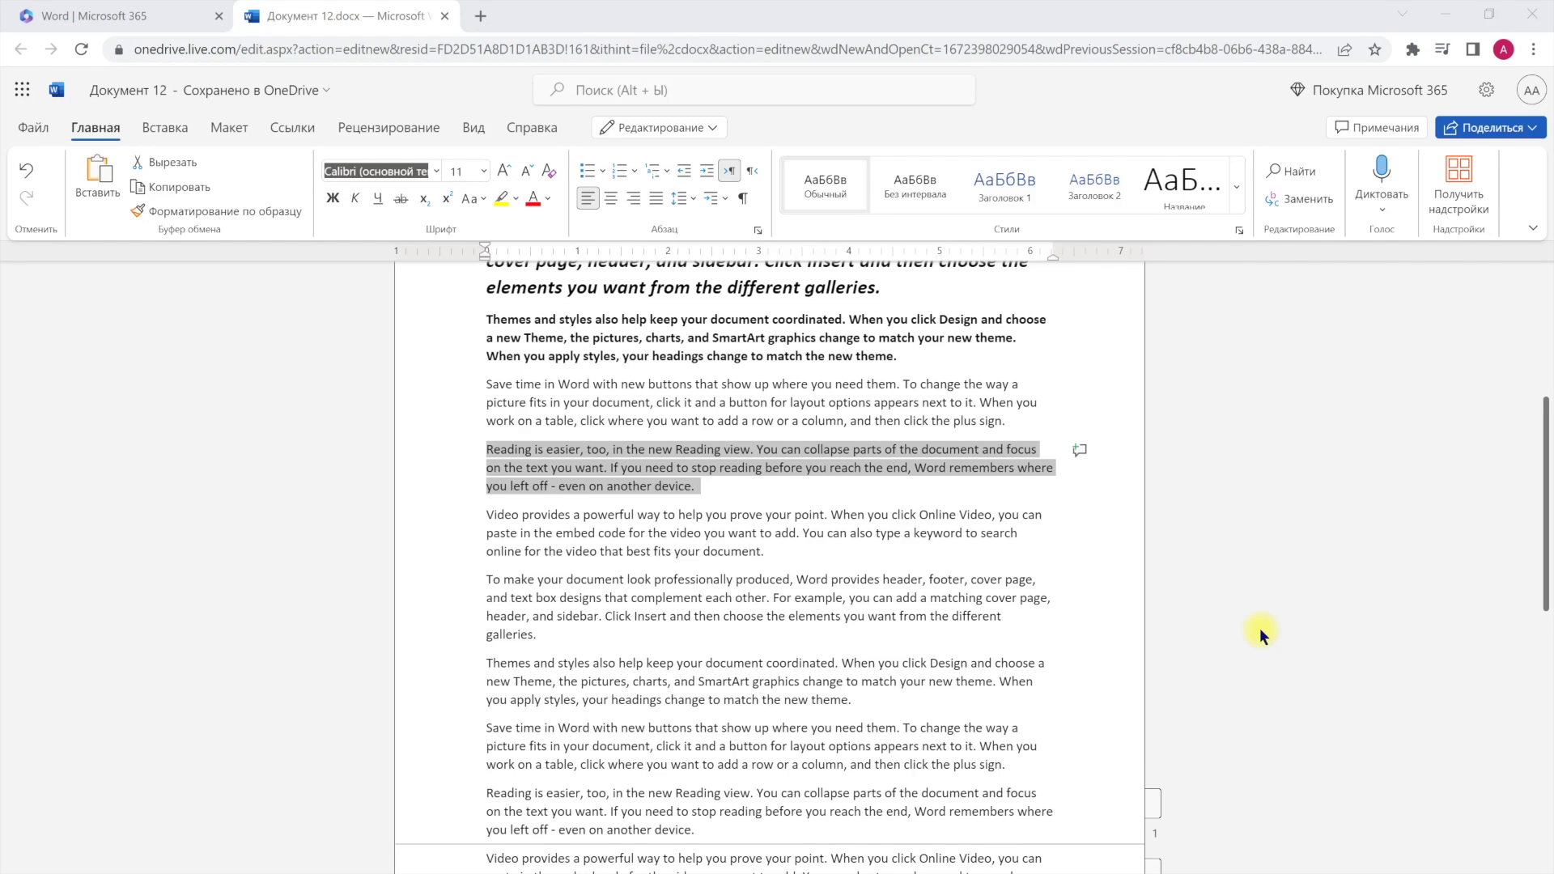
click(750, 422)
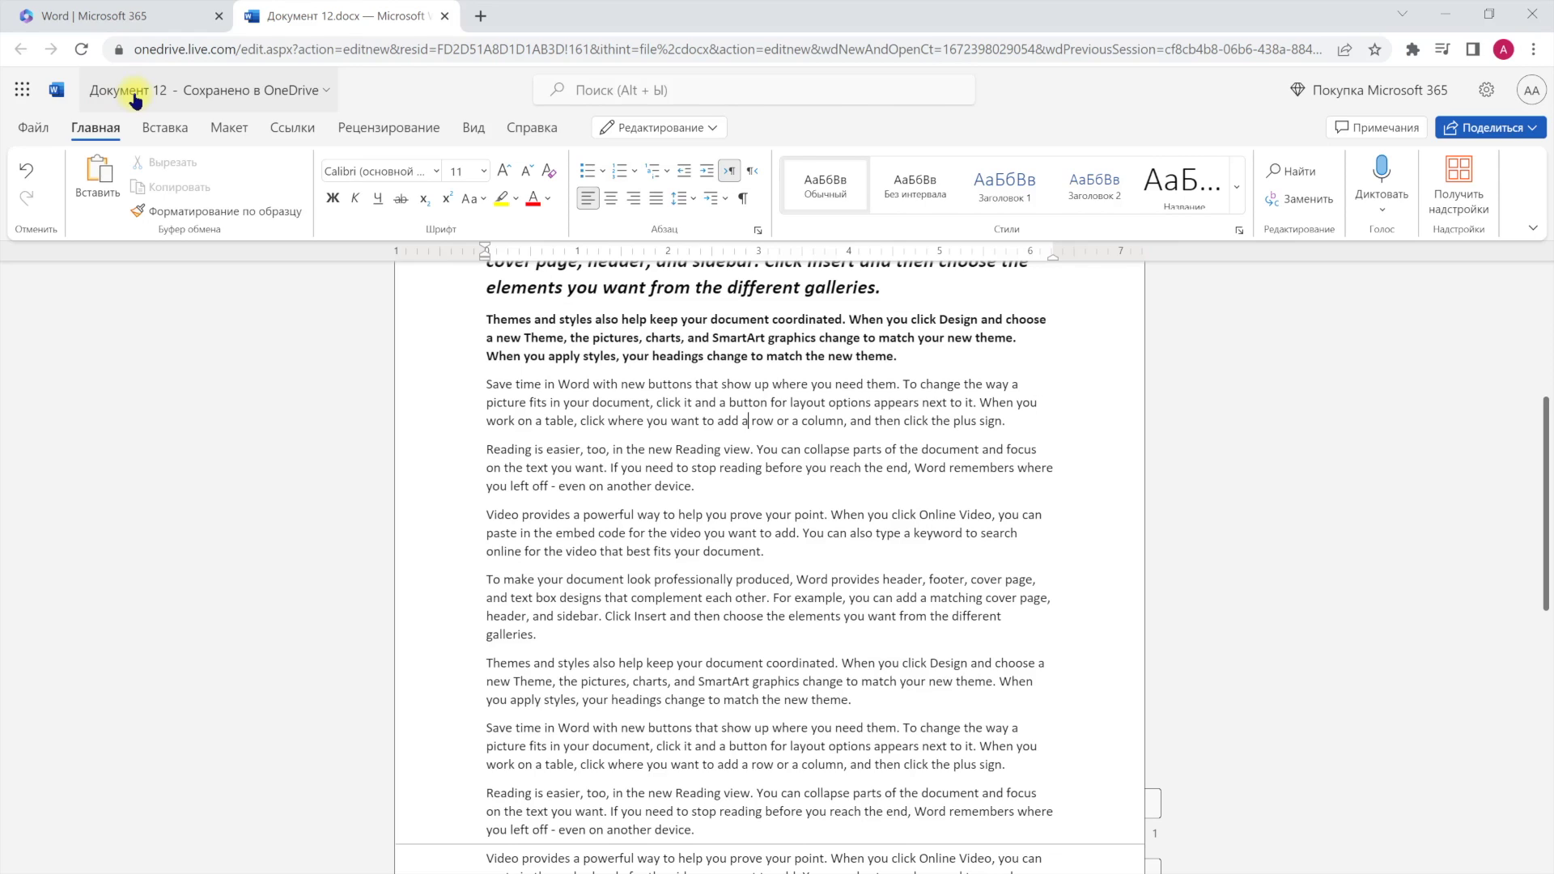
Rename Документ 12 to 'Демо для Ютуб', then close the document tab
click(172, 94)
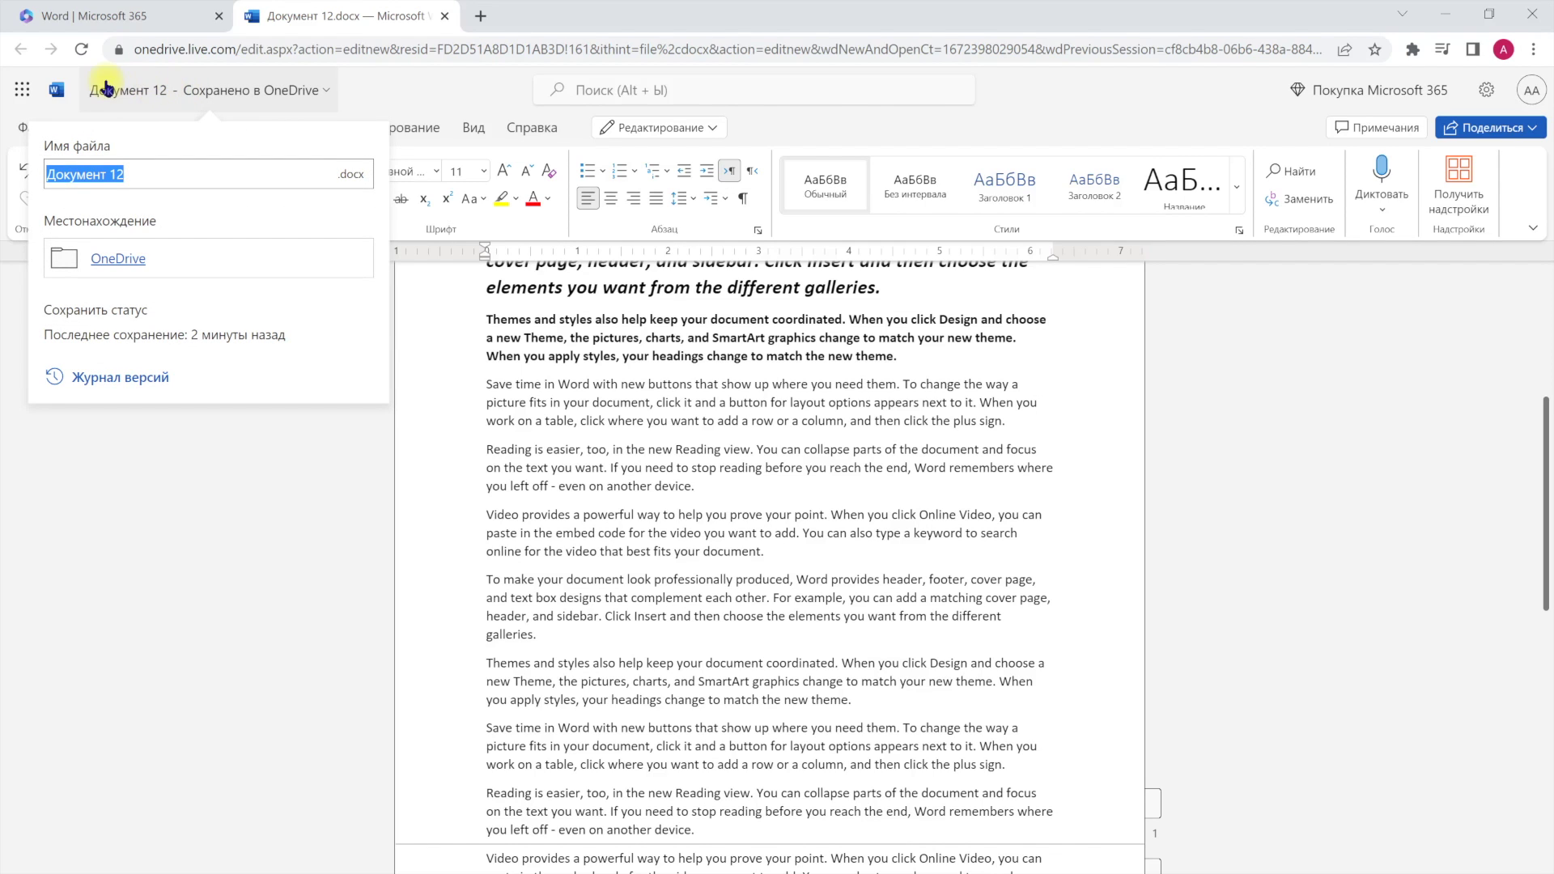
click(251, 93)
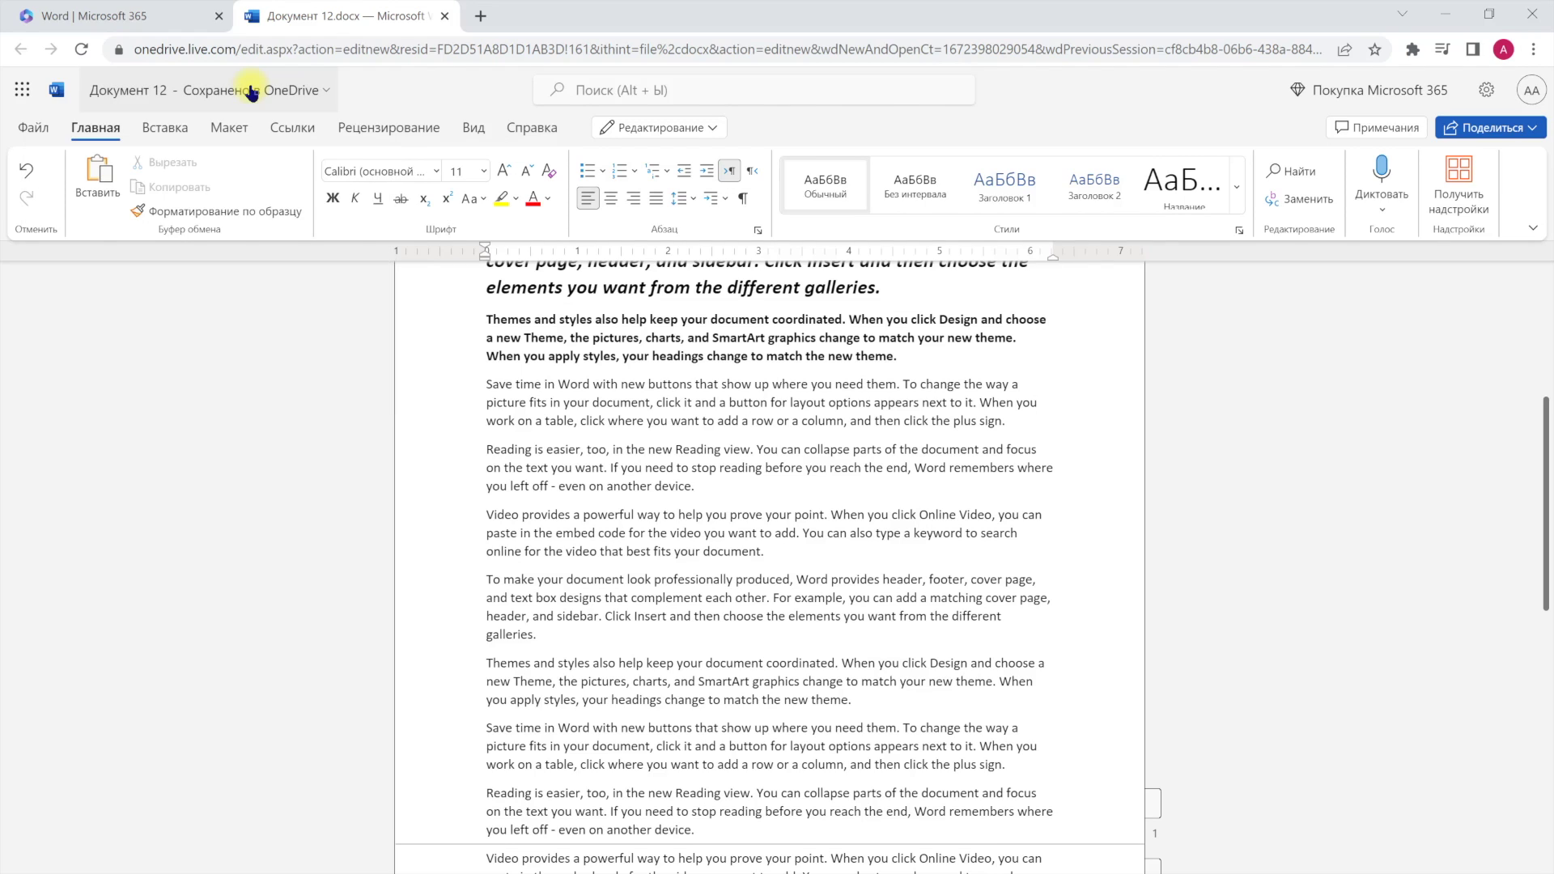
click(252, 94)
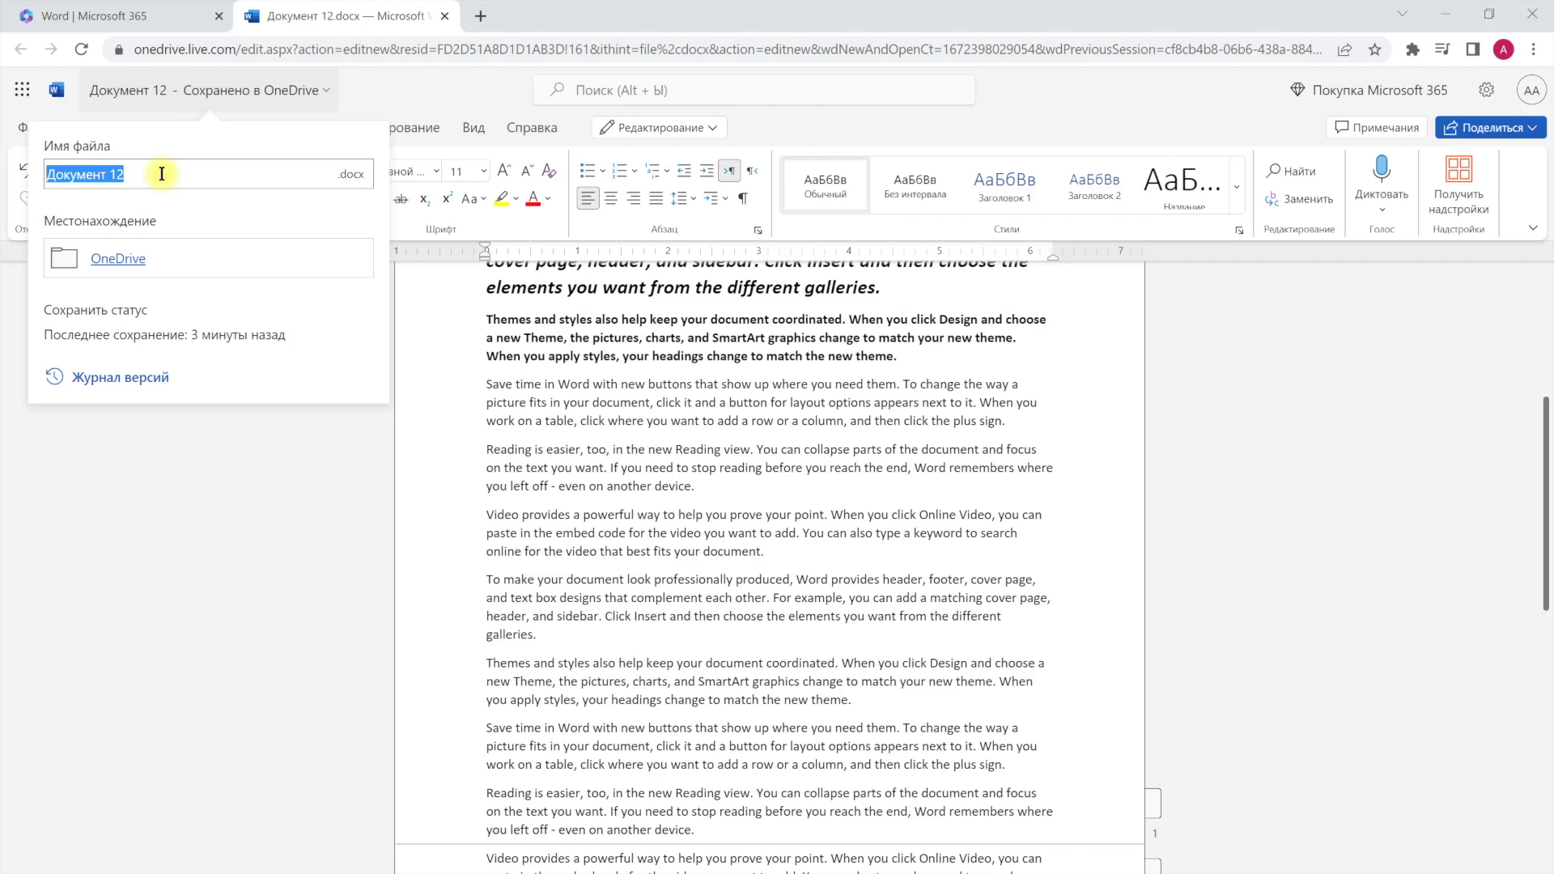
key(BackSpace)
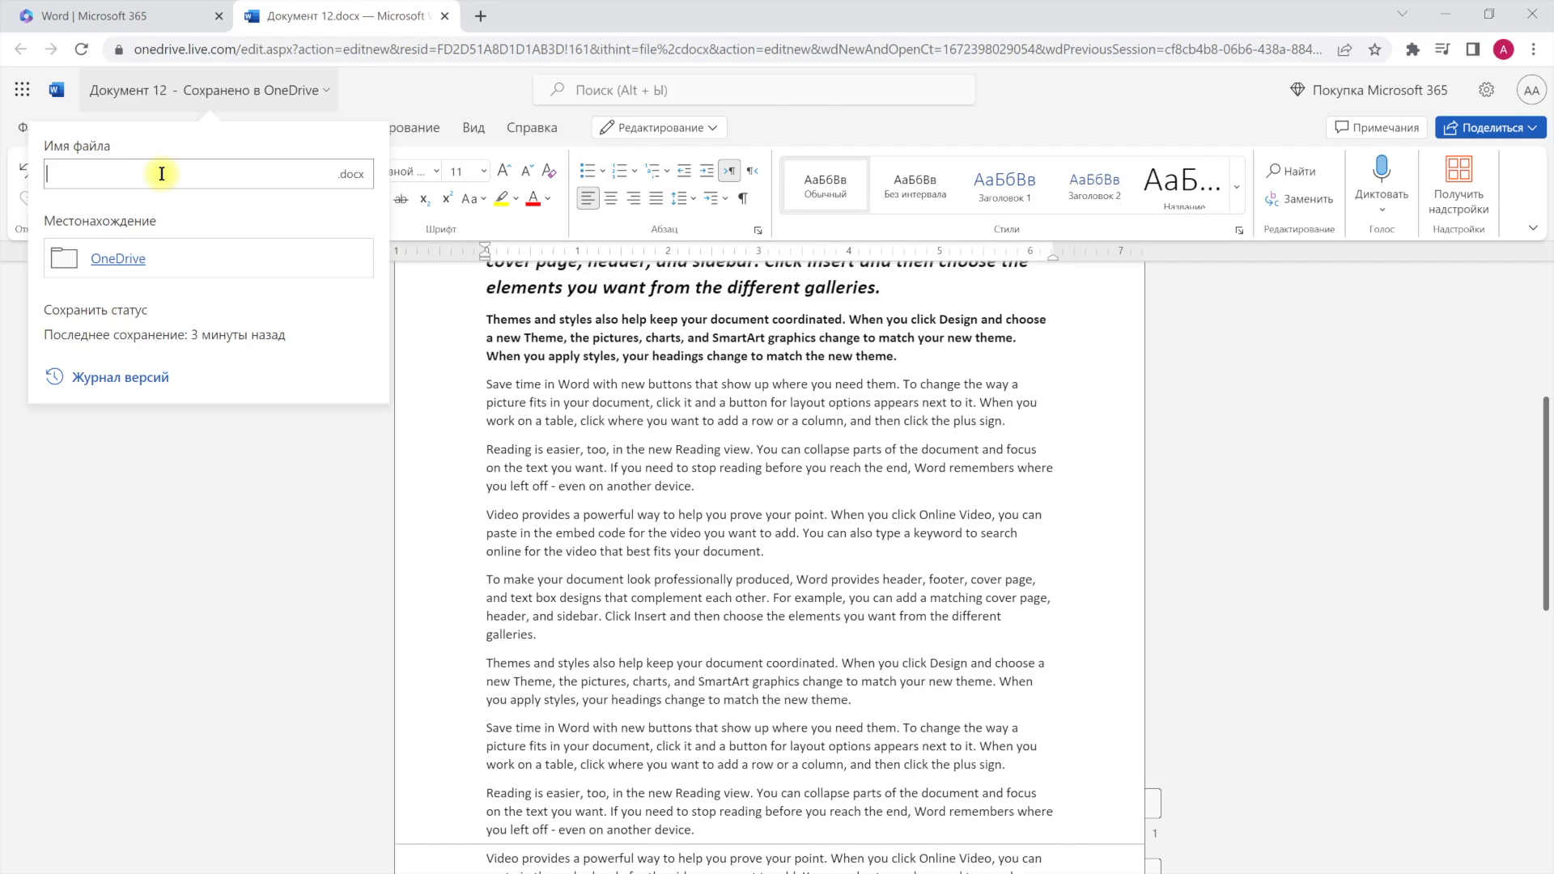
text(Демо для Ютуб)
key(Return)
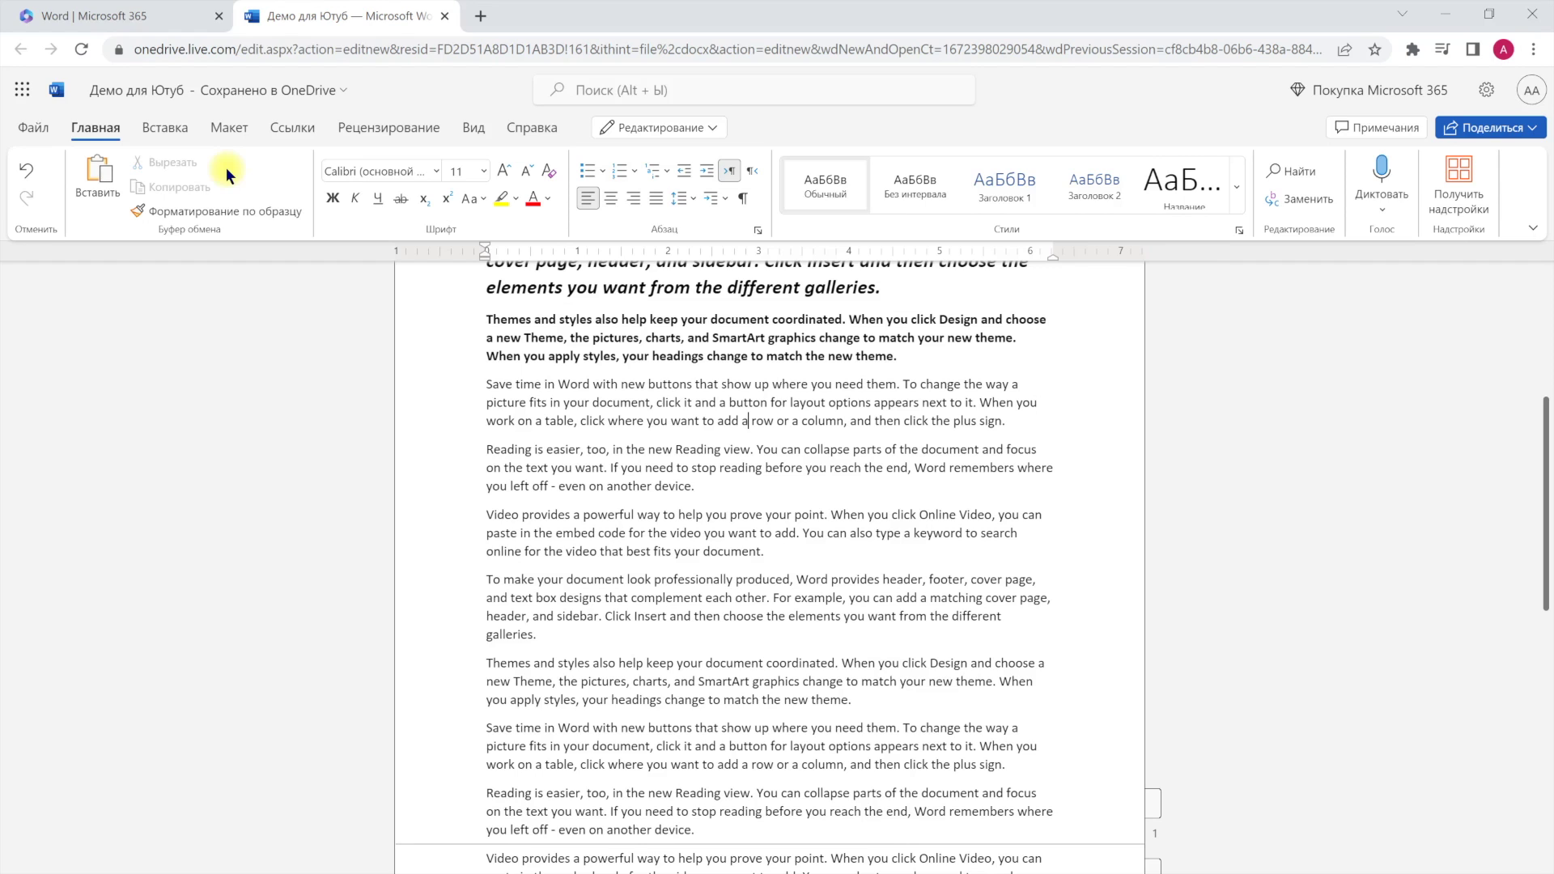
click(444, 16)
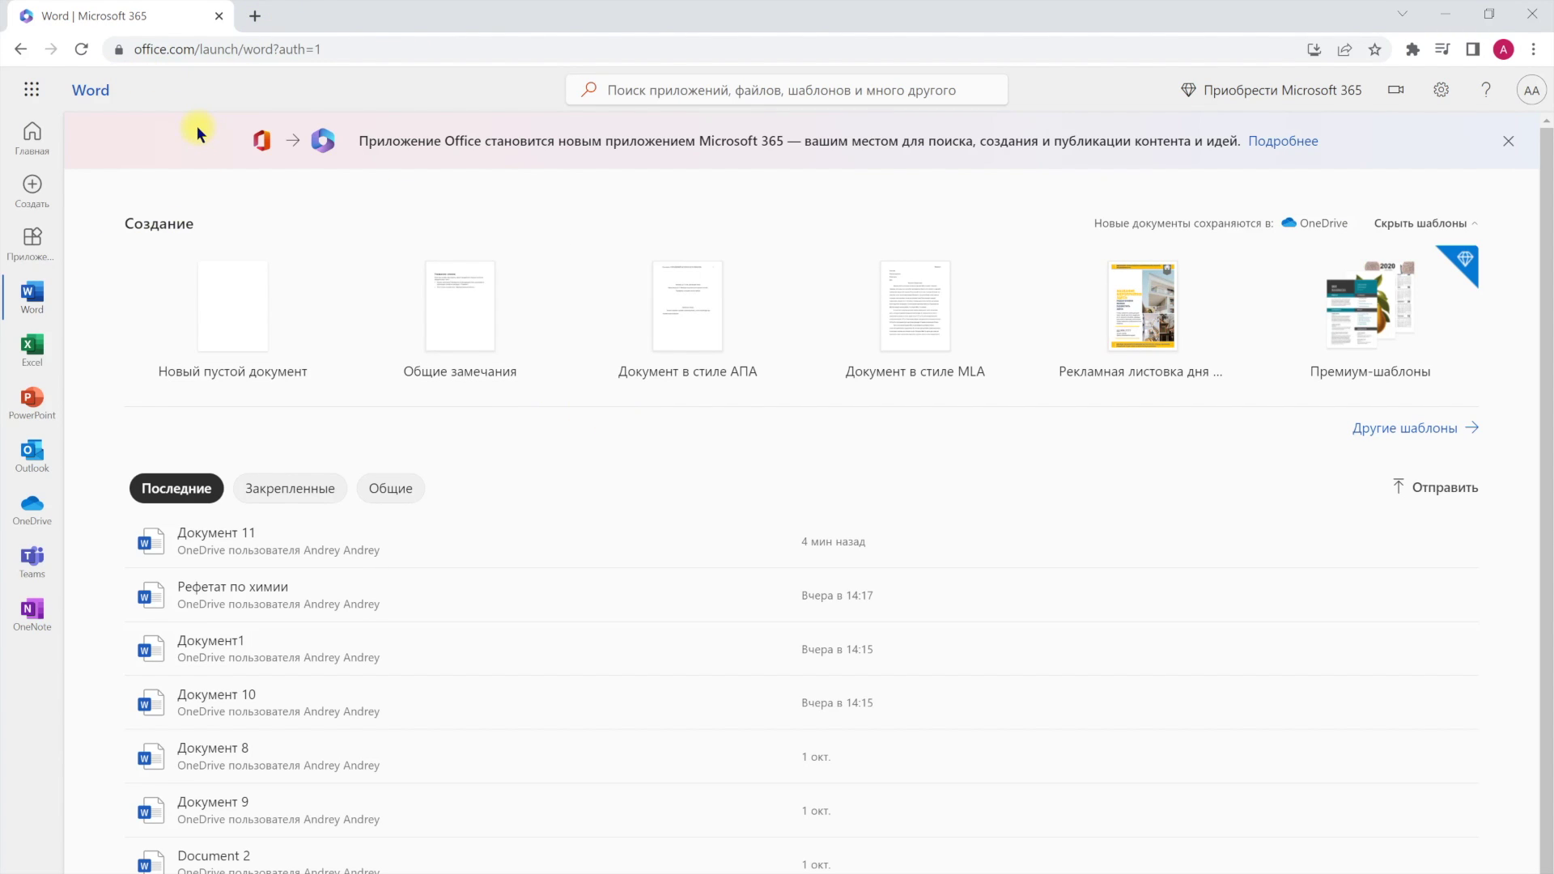
Browse the Microsoft 365 home, Word, Excel and PowerPoint start pages, ending on Word
click(32, 138)
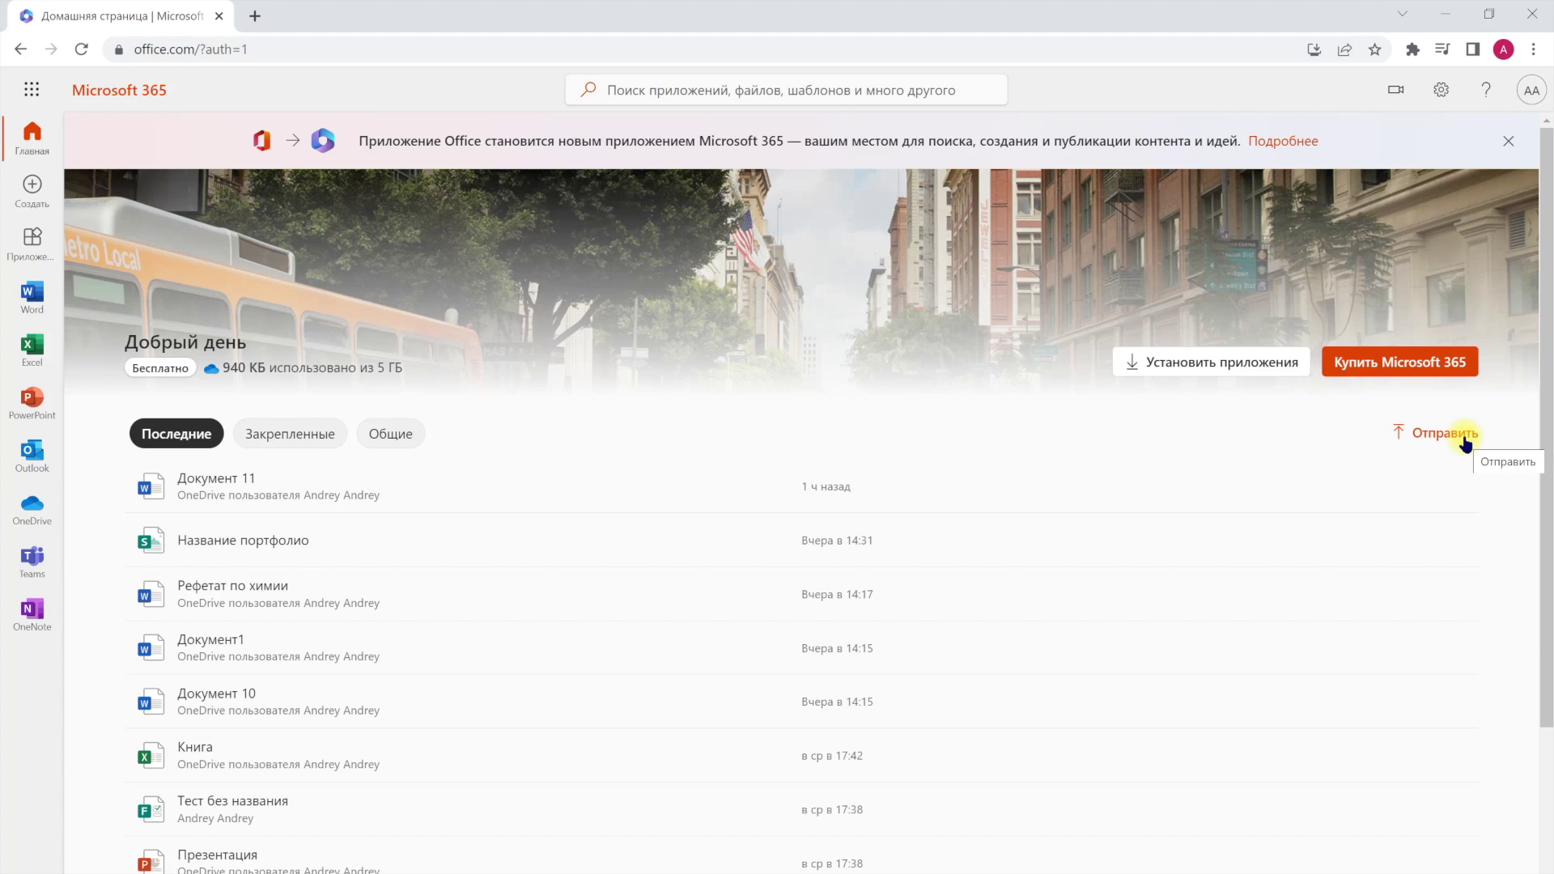
click(36, 298)
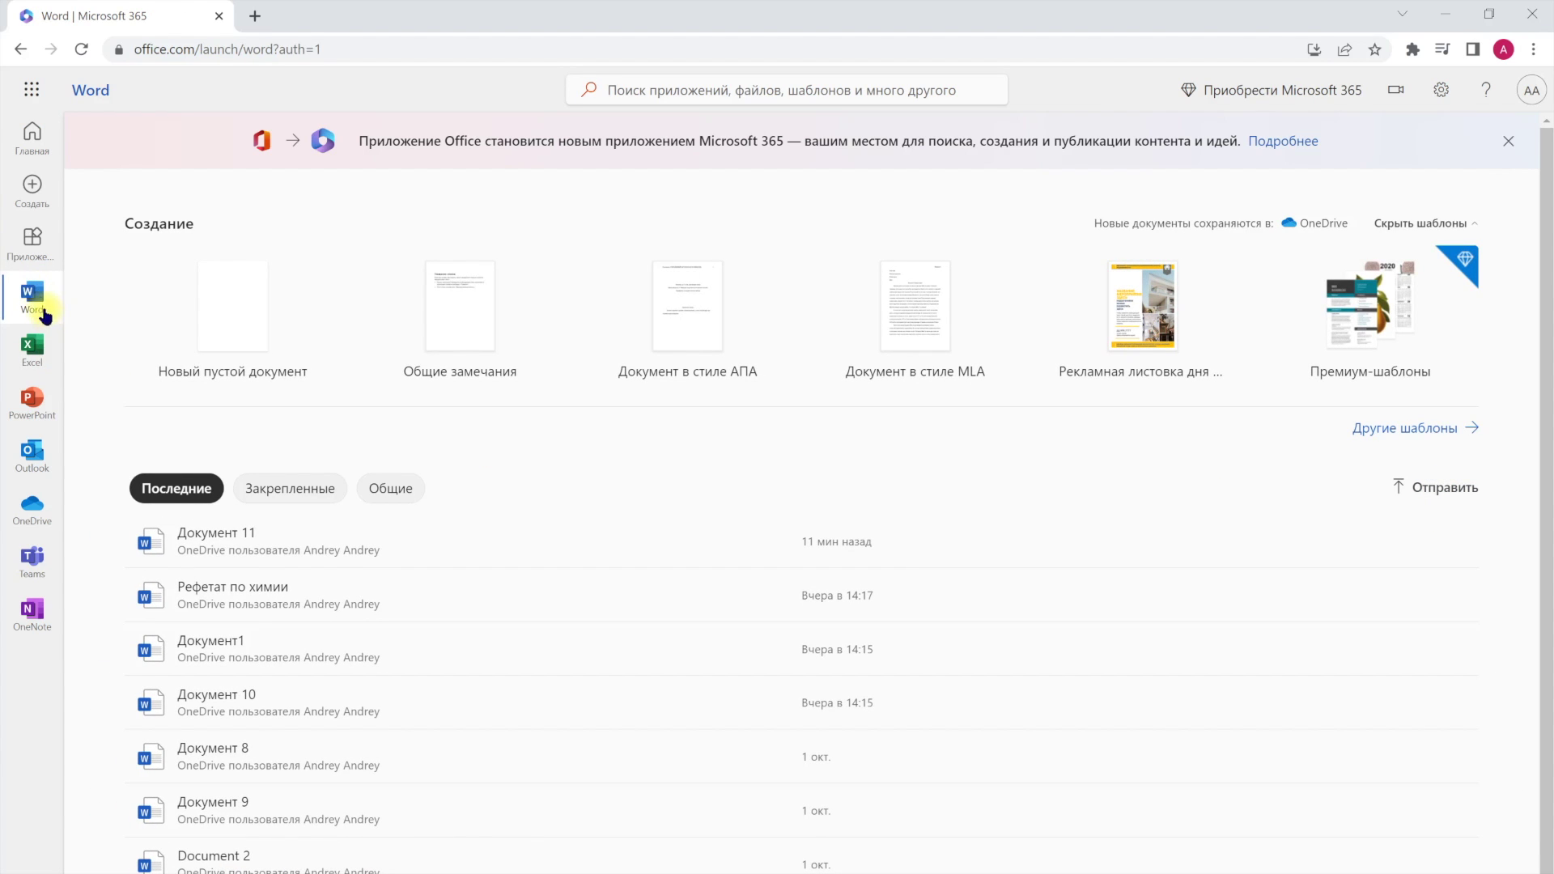
click(33, 348)
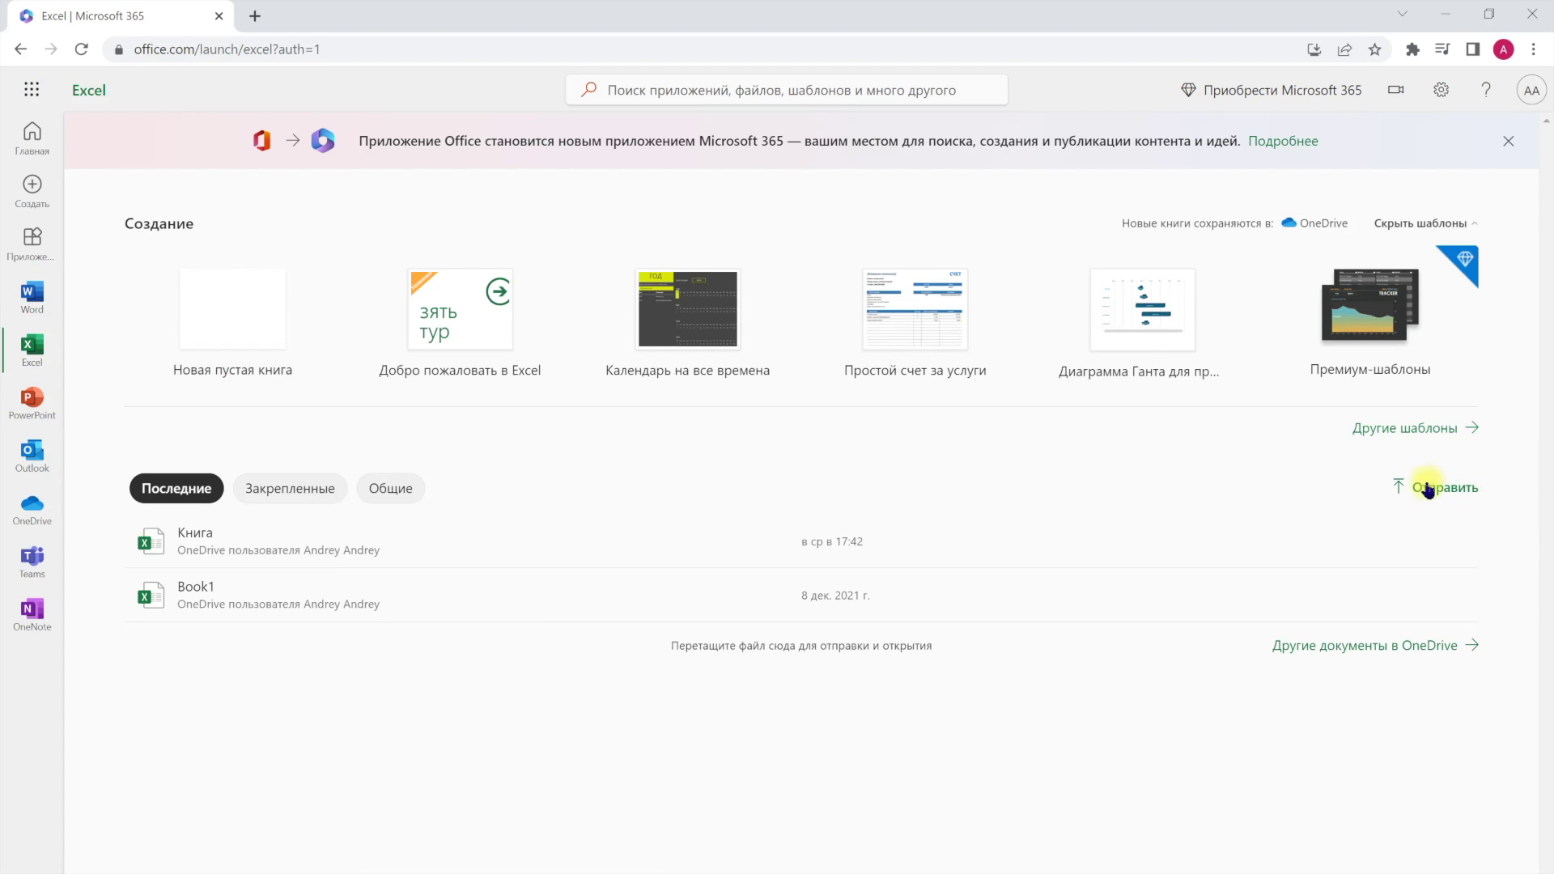
click(36, 402)
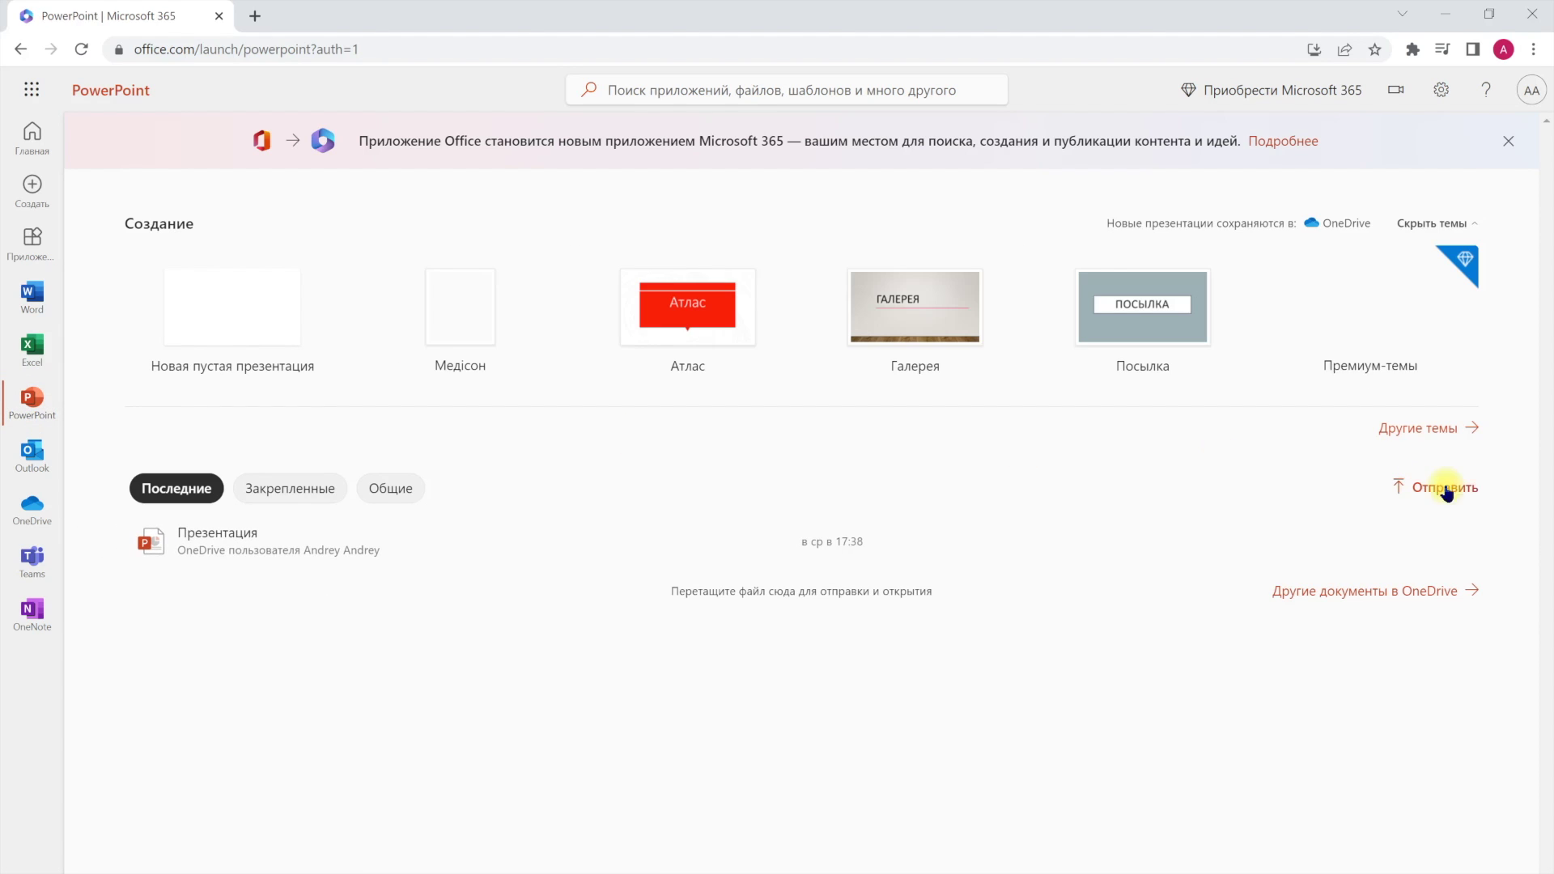
click(33, 296)
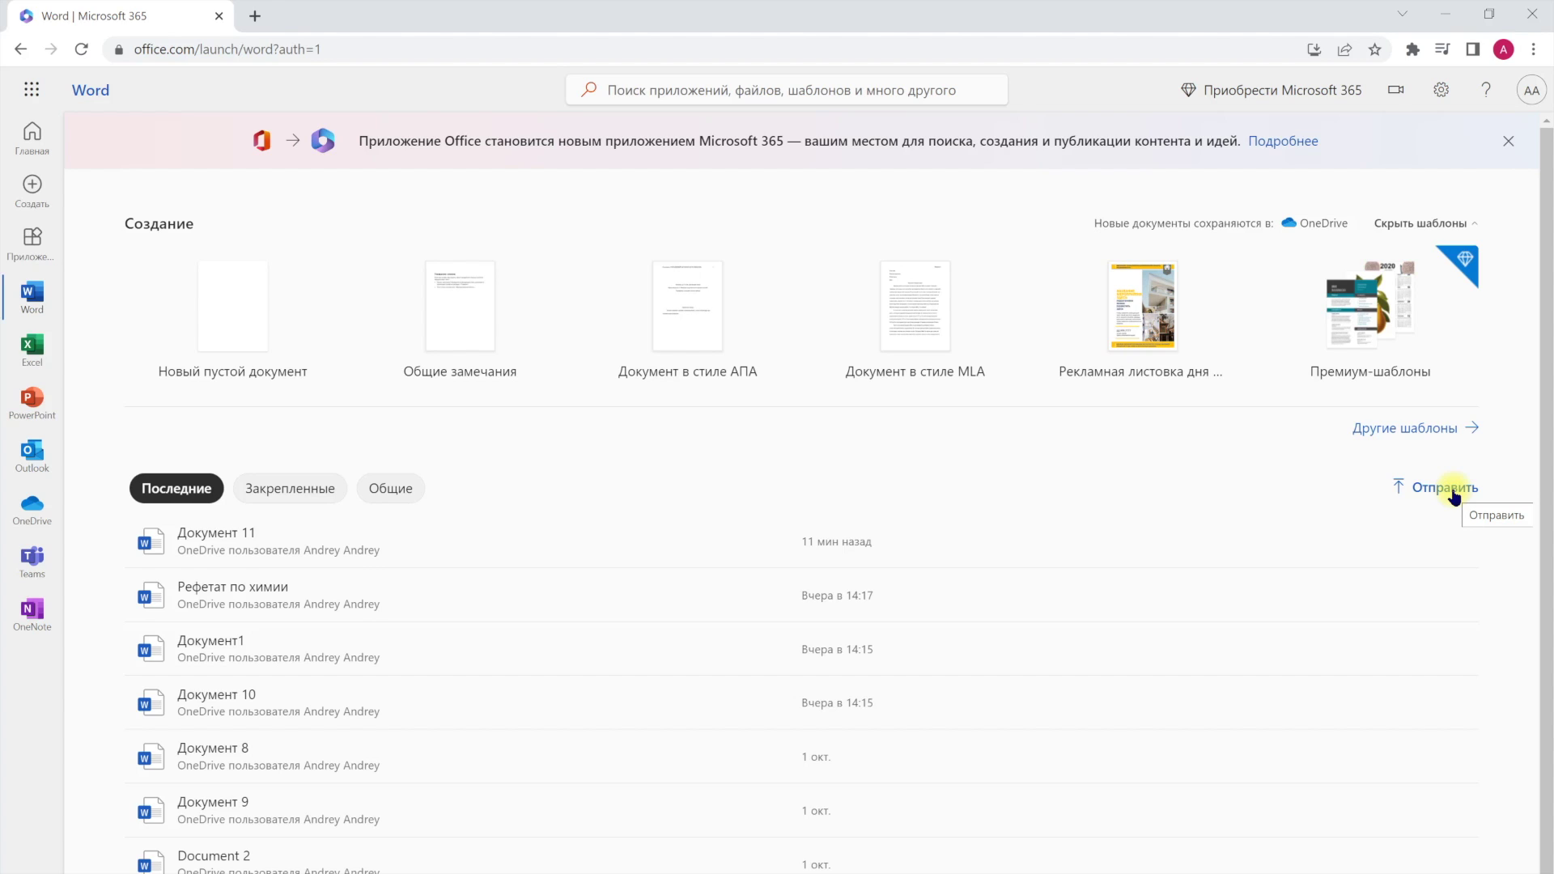
Upload Реферат по физике from the computer to OneDrive
click(1443, 491)
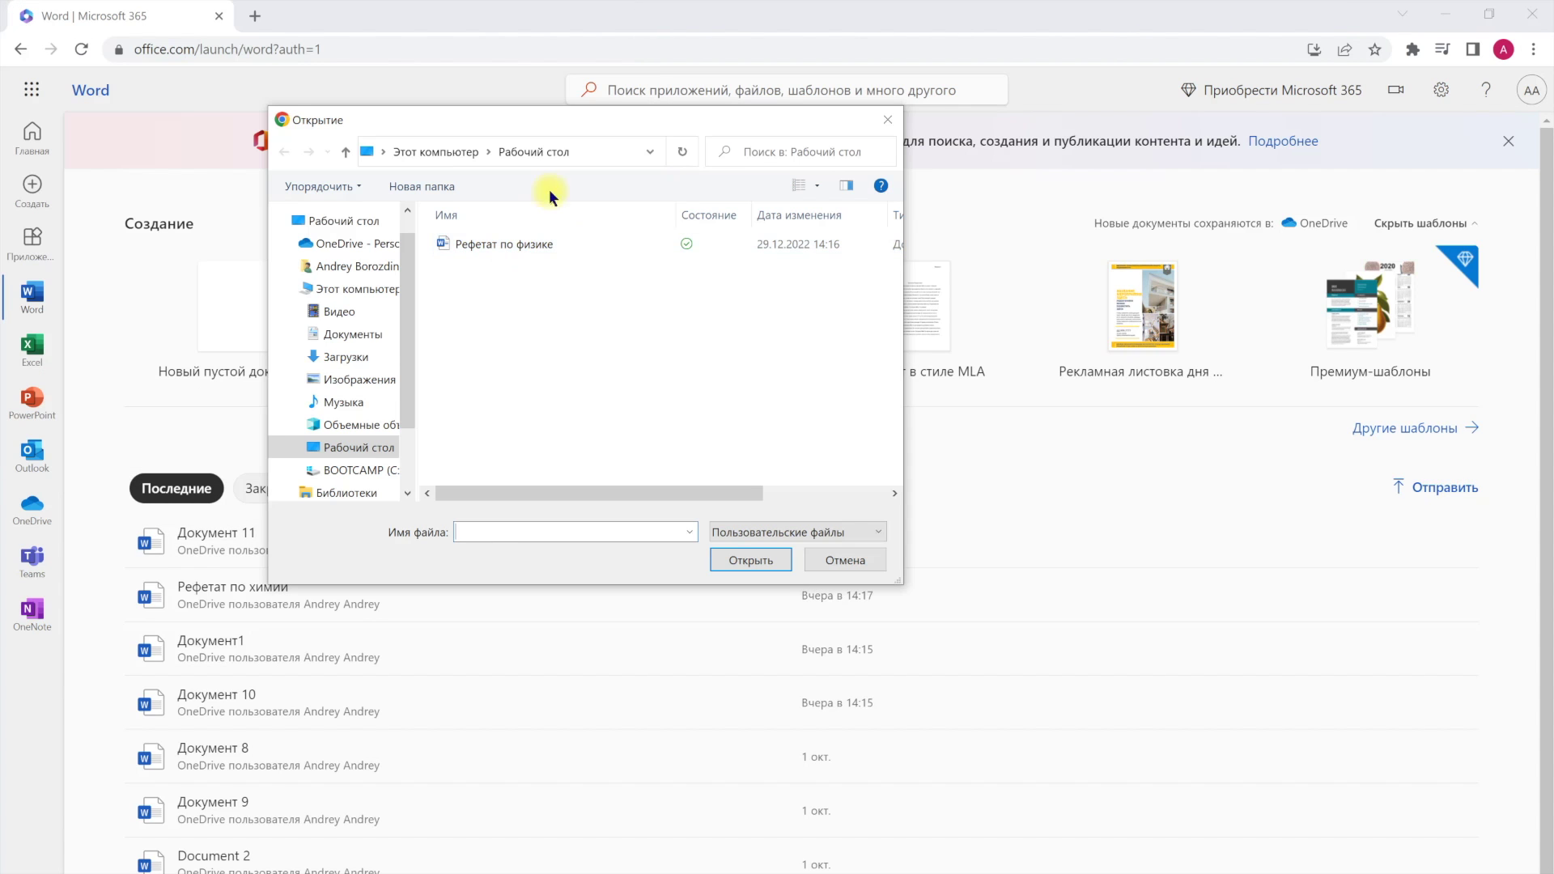
click(459, 244)
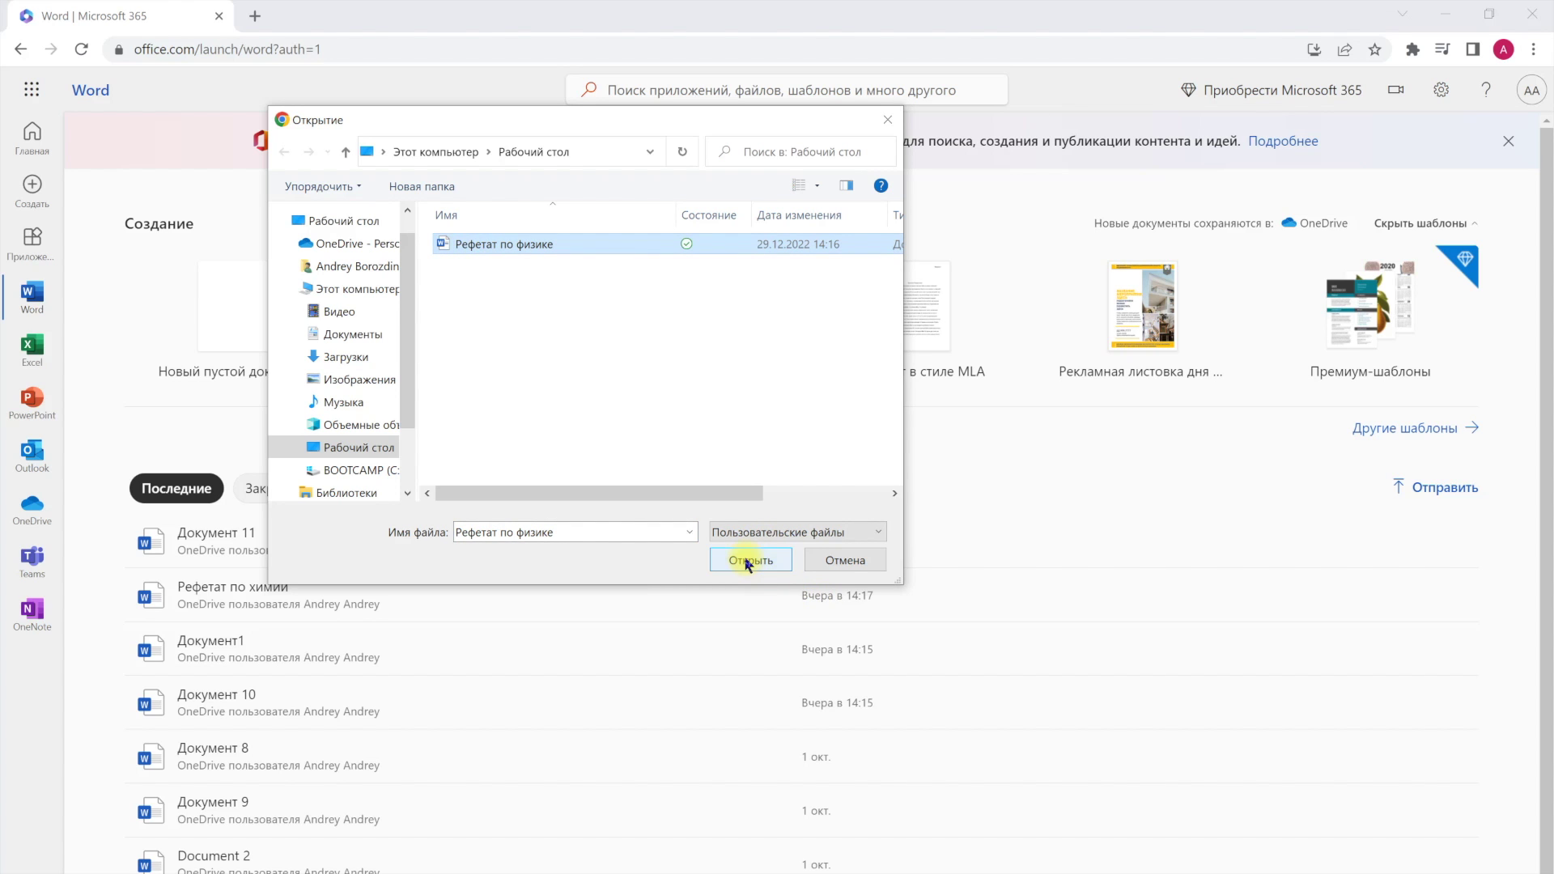
click(746, 562)
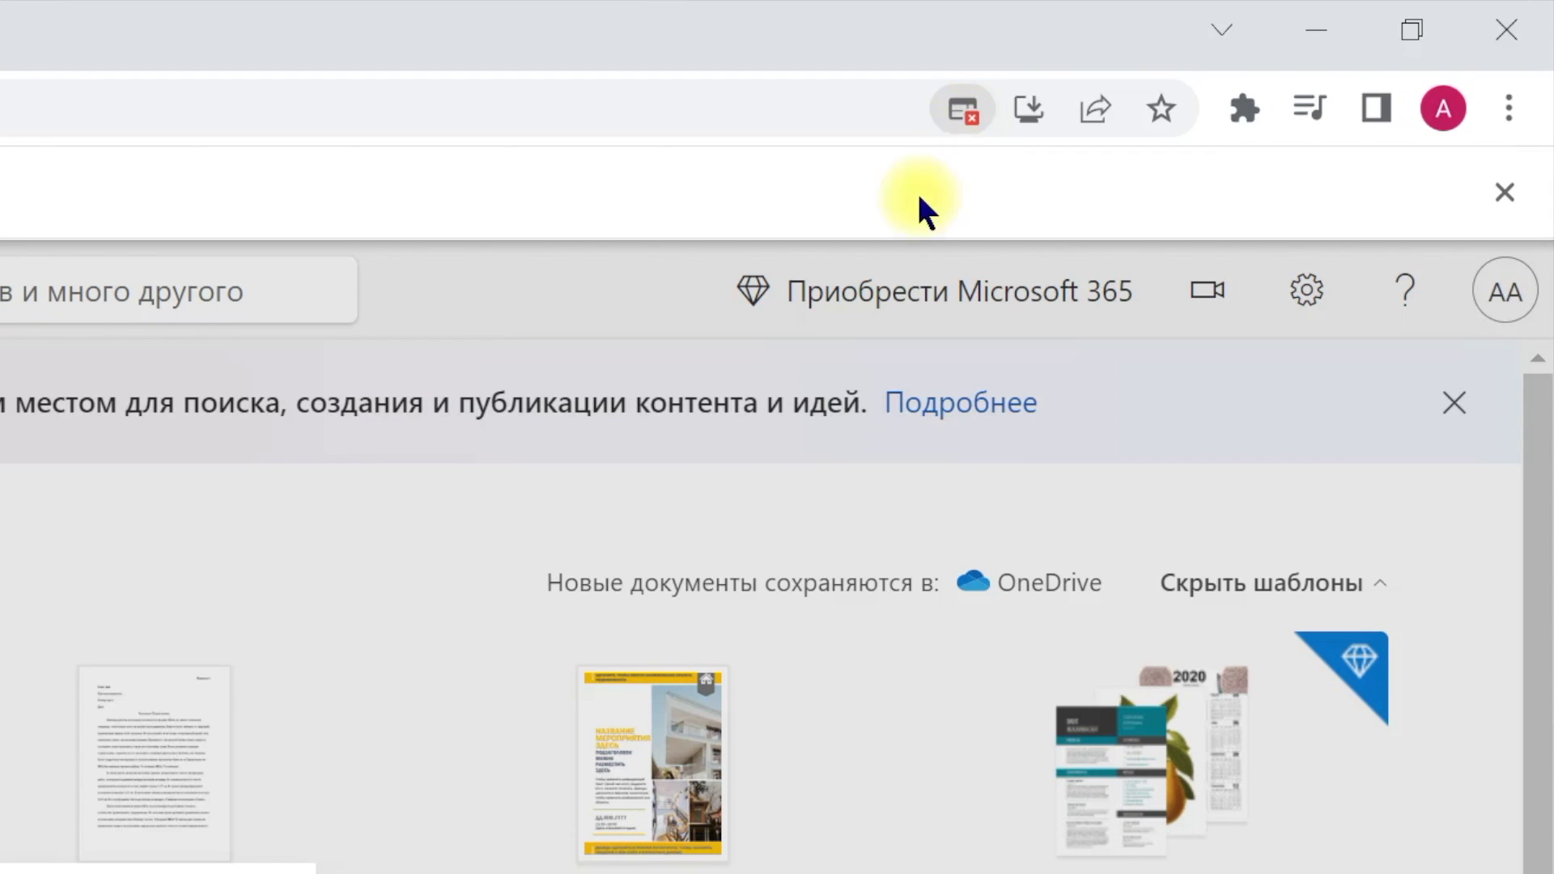
Always allow pop-ups from office.com and reload the page
click(962, 109)
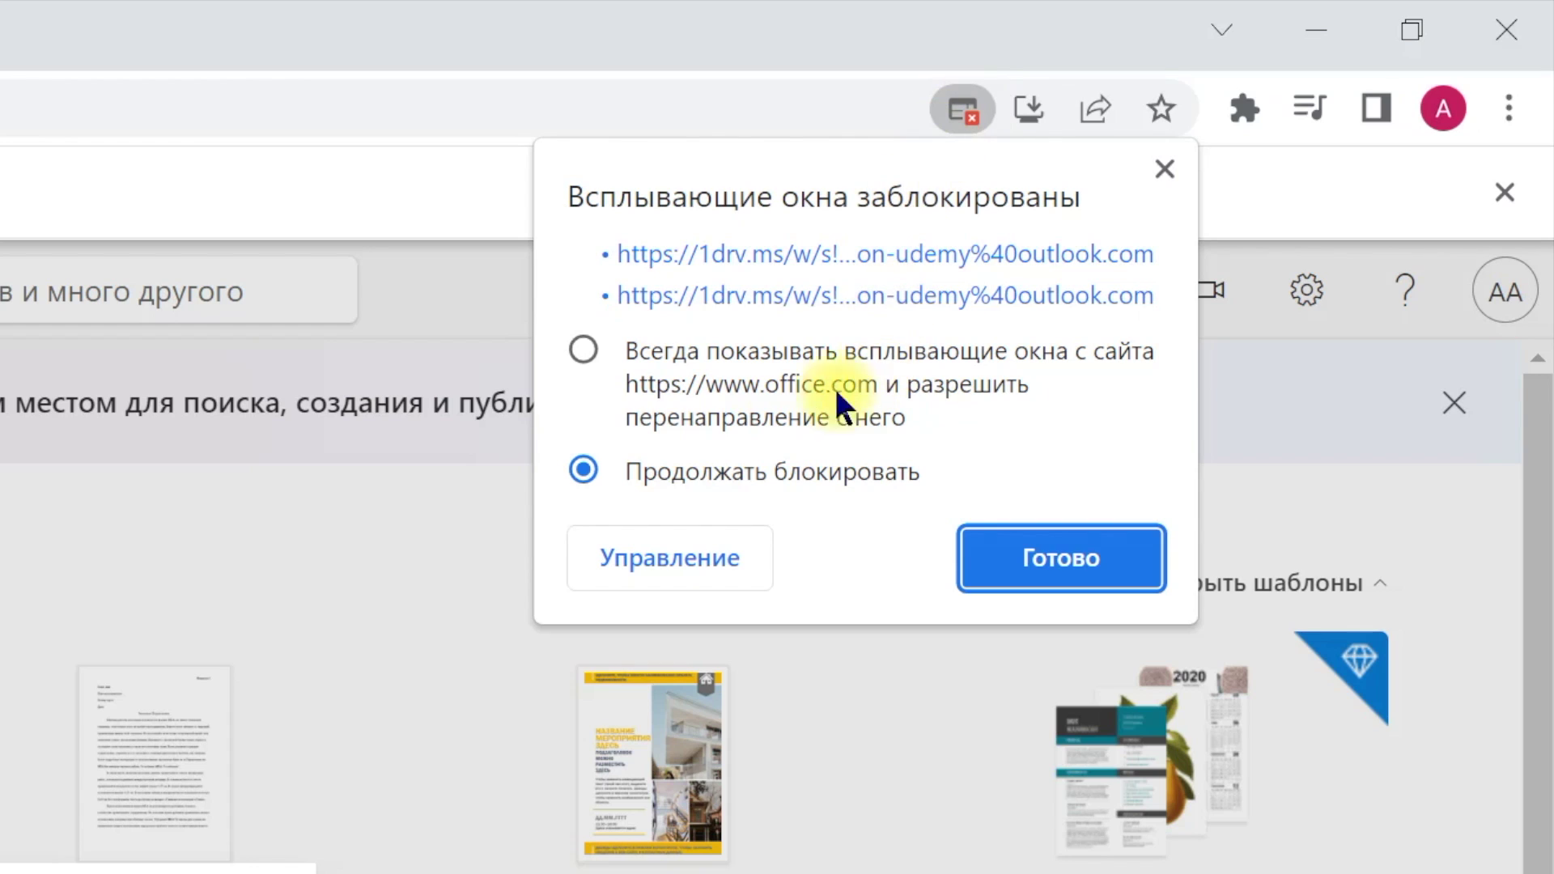
click(585, 348)
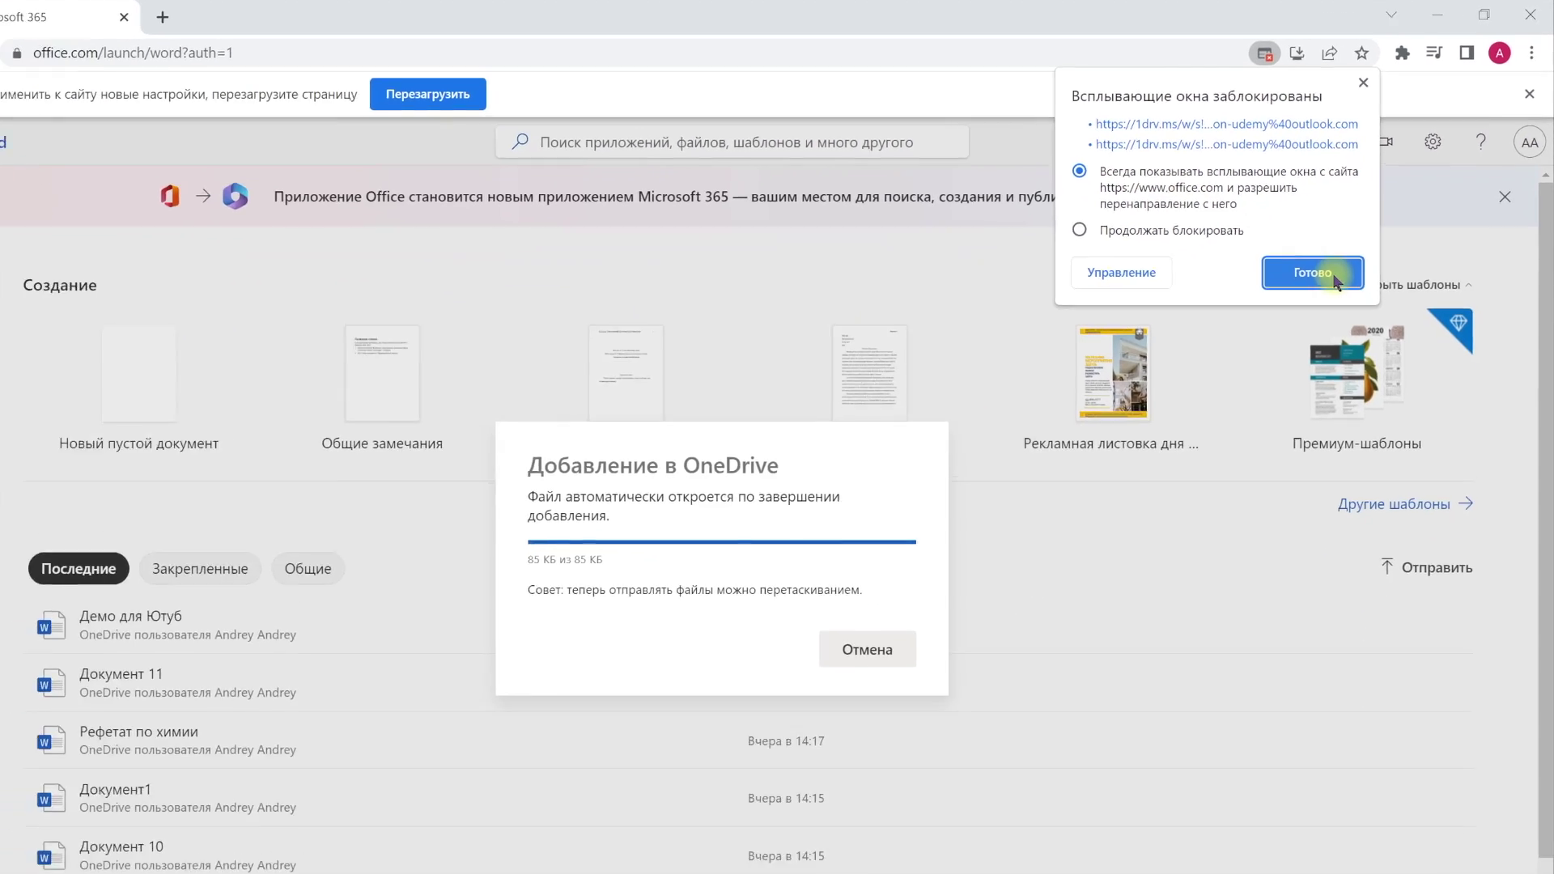
click(1312, 273)
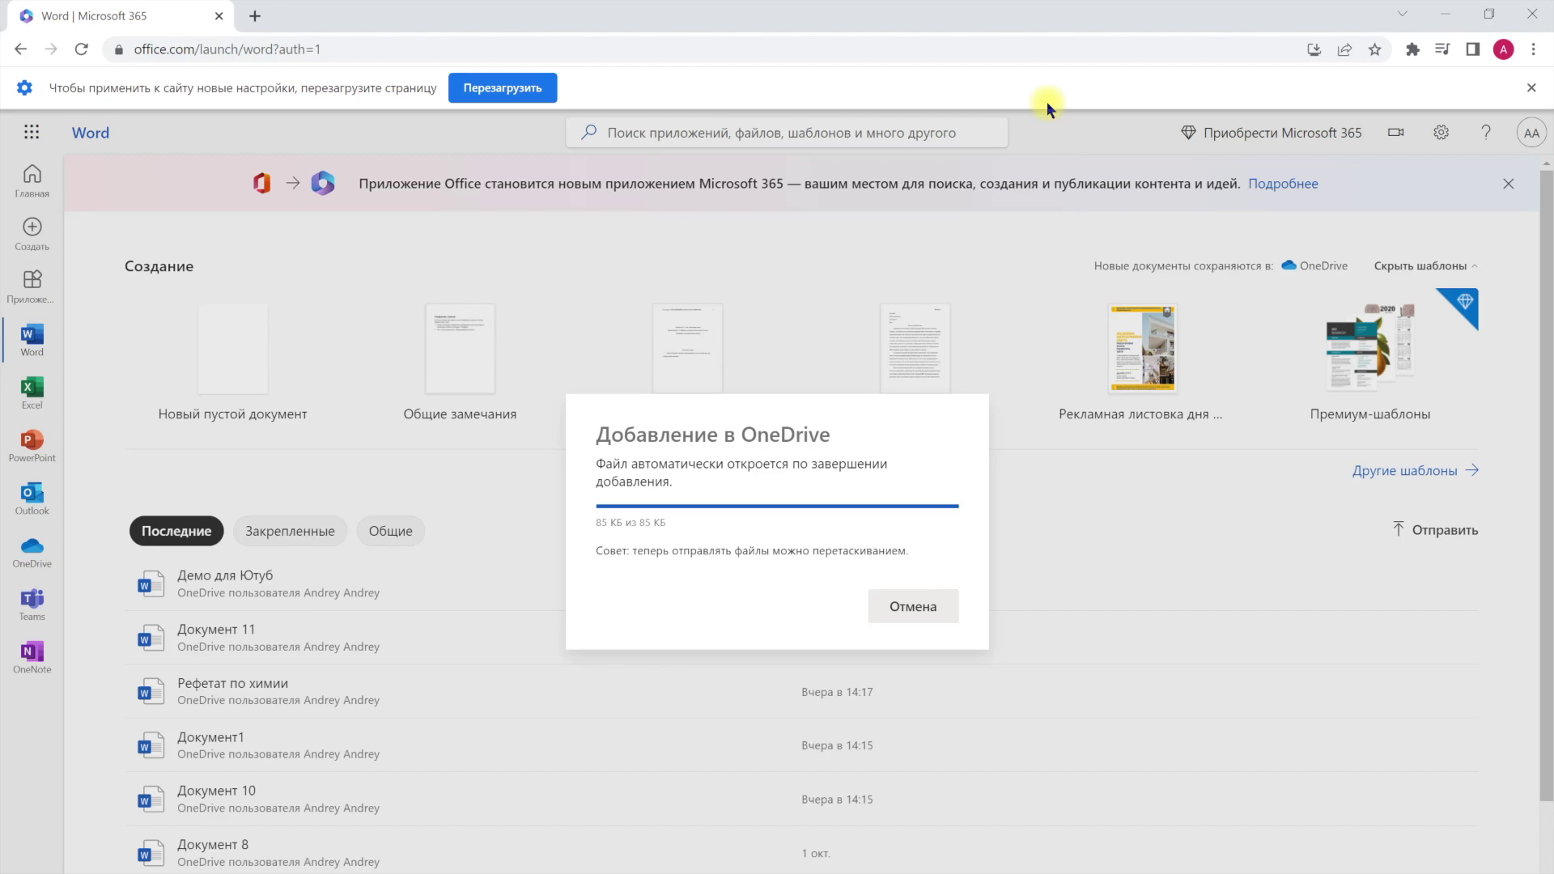
click(77, 50)
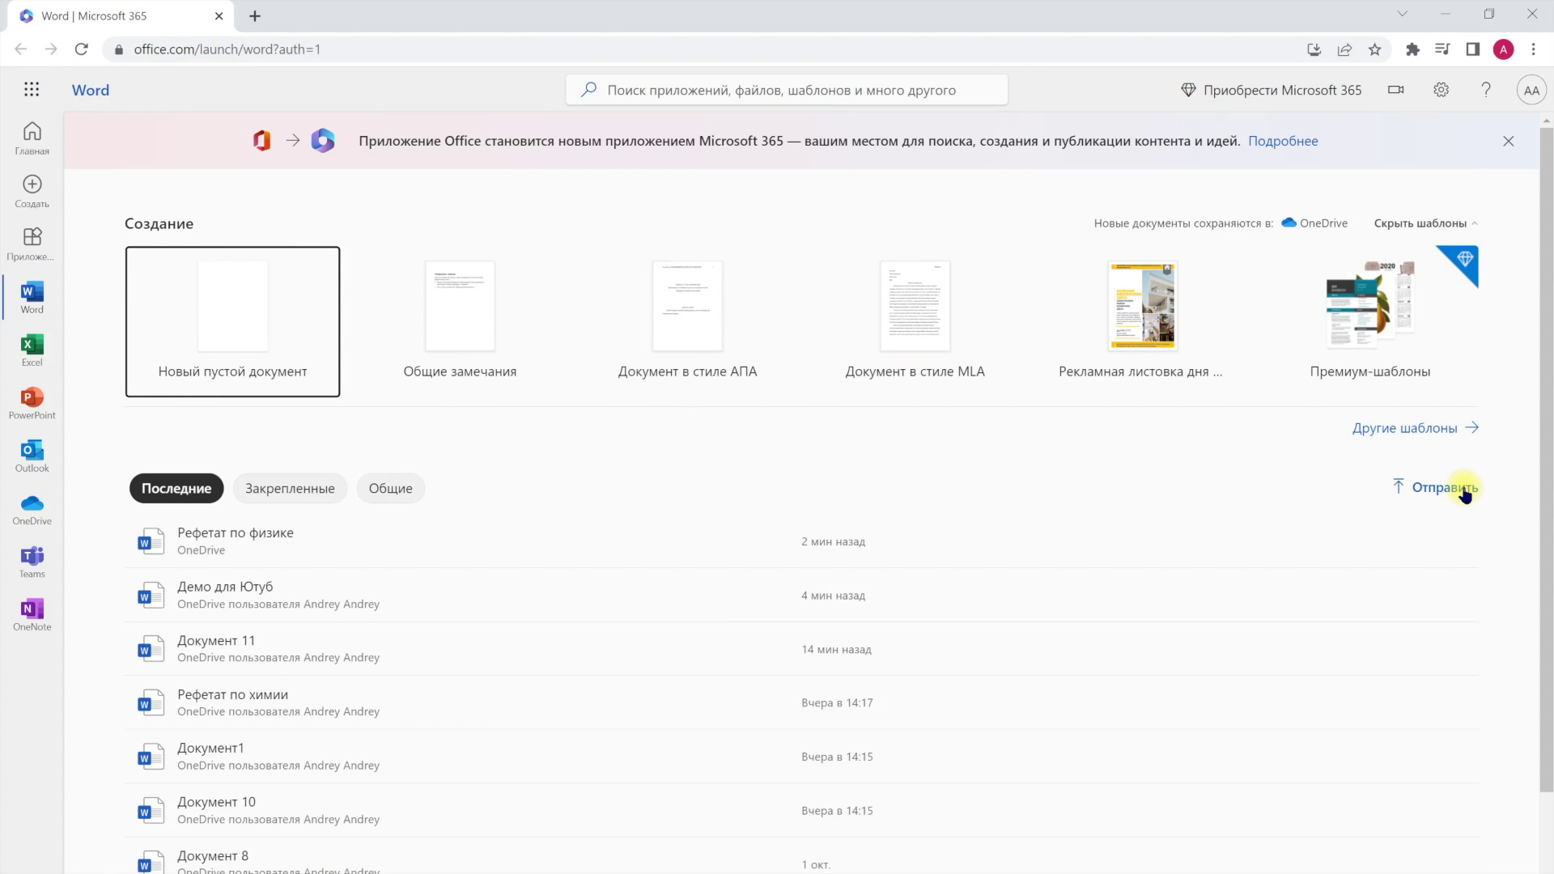
Upload Реферат по физике again as a second copy and scroll through it
click(1464, 489)
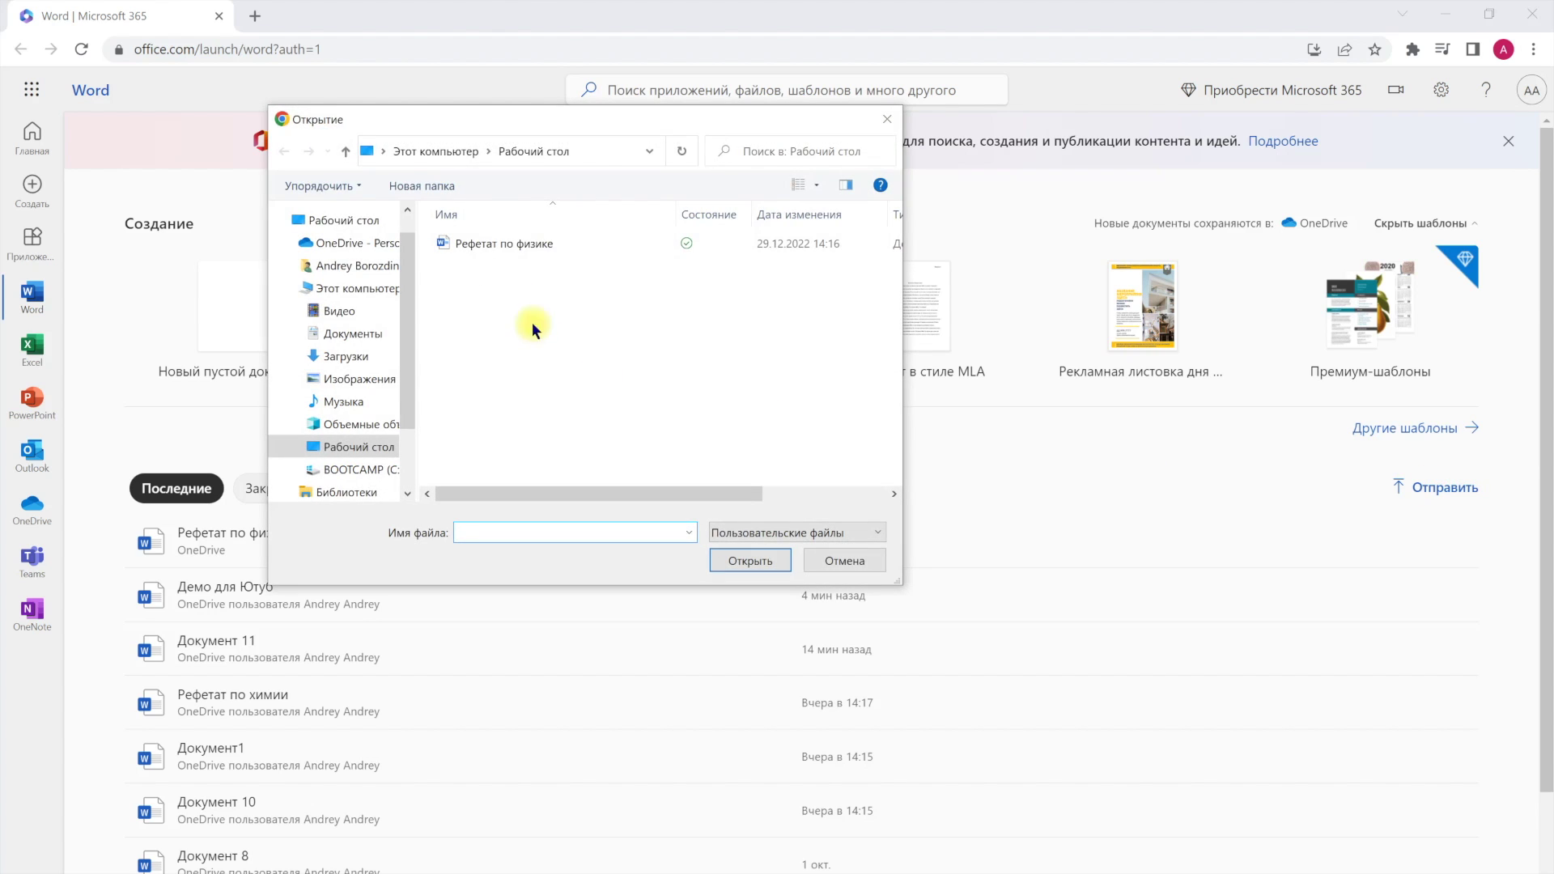
double_click(502, 239)
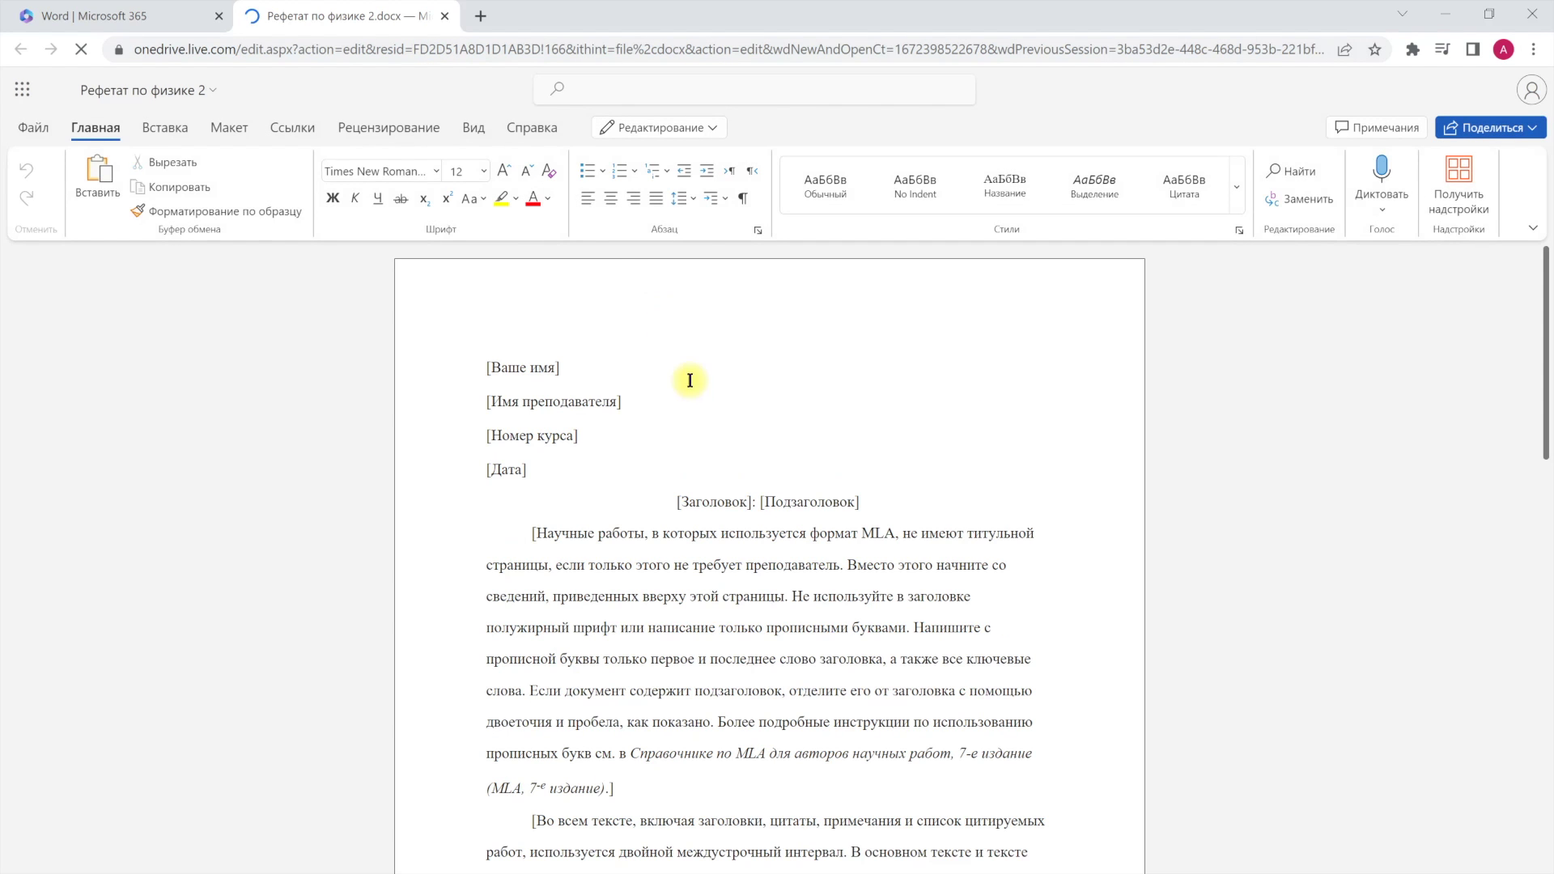
scroll(514, 440, down, 2)
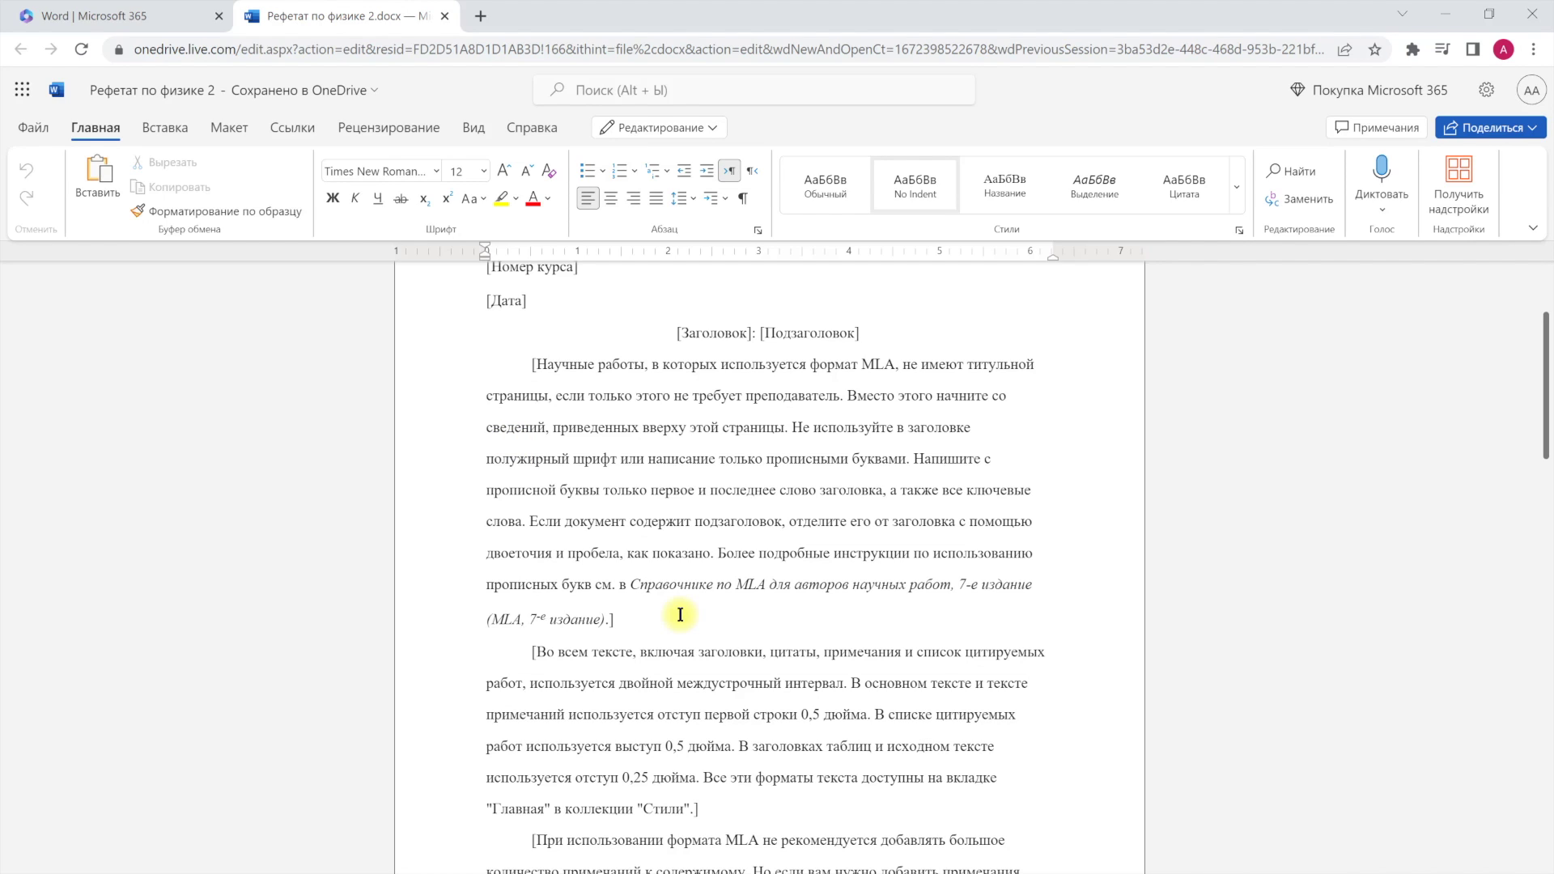
scroll(684, 615, up, 3)
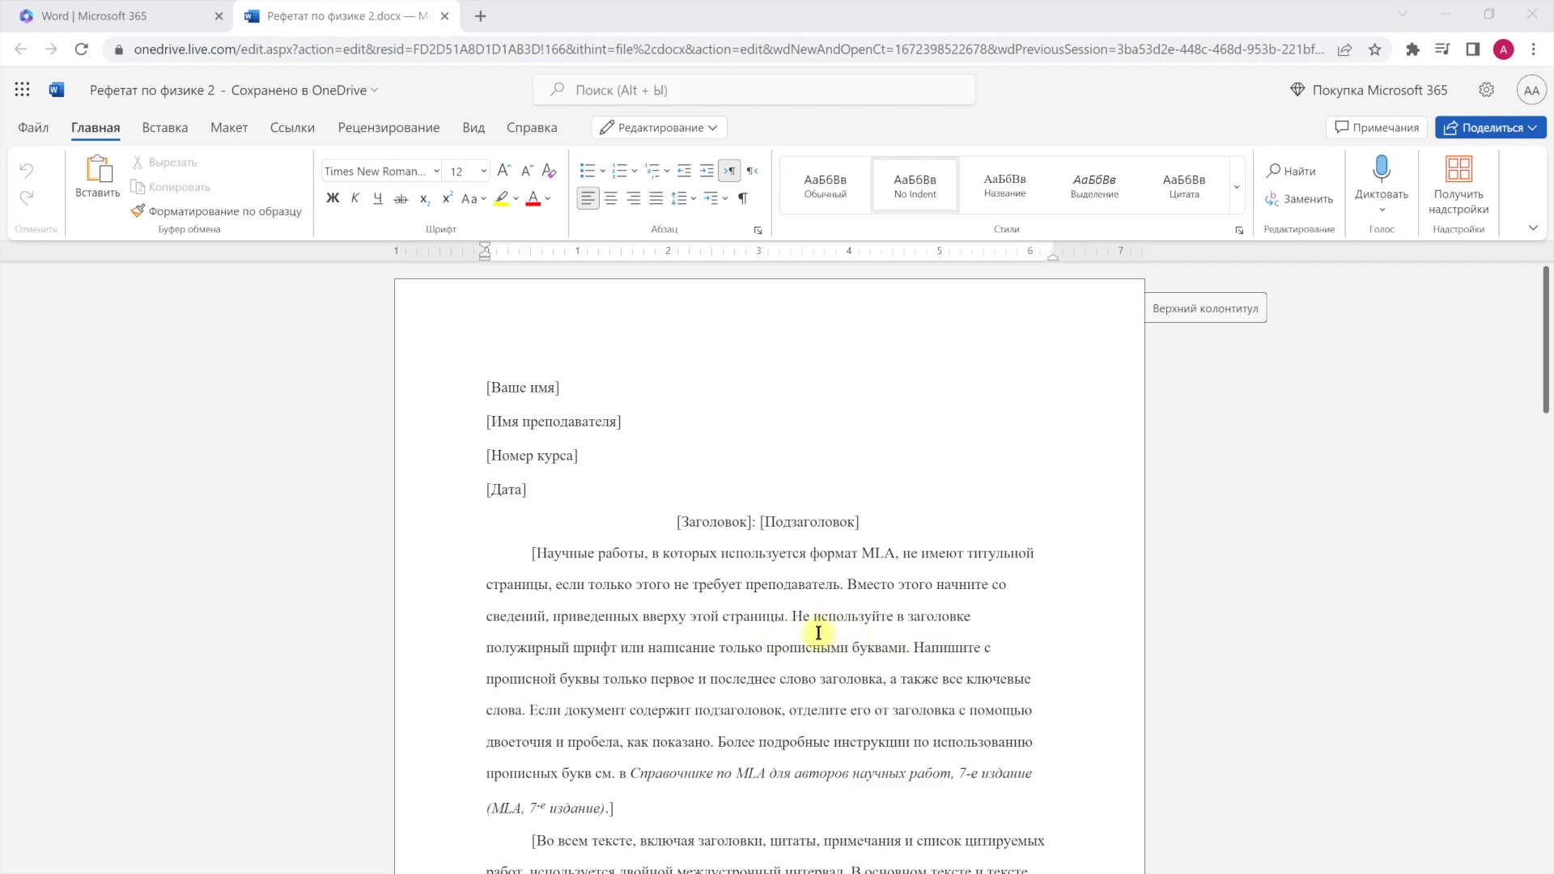
Select the body paragraphs, make them bold, and close the Реферат по физике 2 tab
click(440, 385)
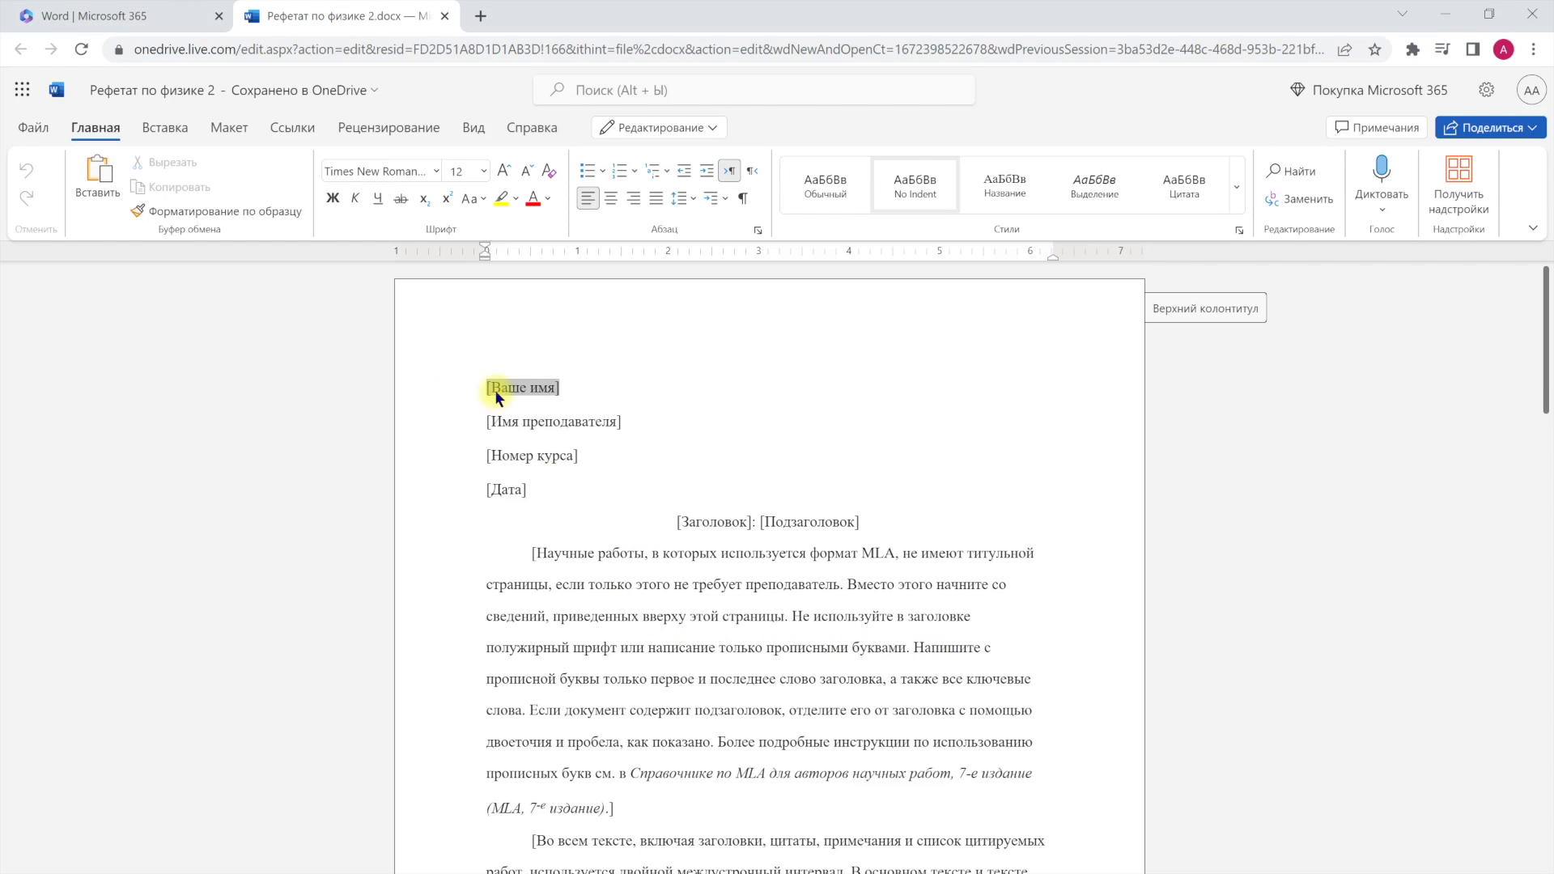
click(629, 459)
drag(494, 583, 745, 746)
scroll(711, 590, down, 2)
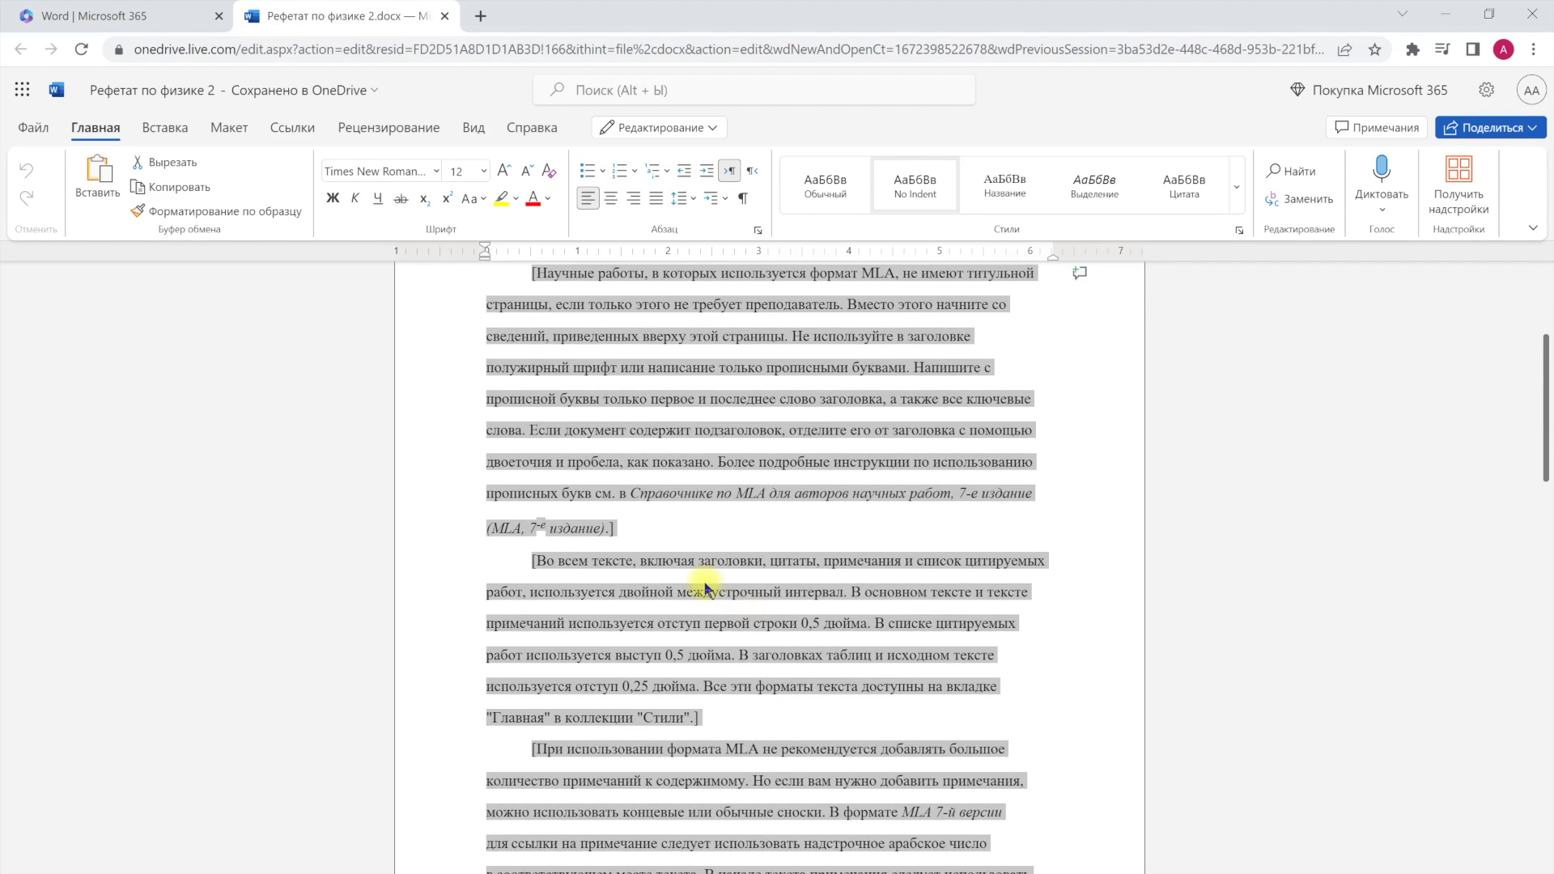
scroll(617, 469, down, 2)
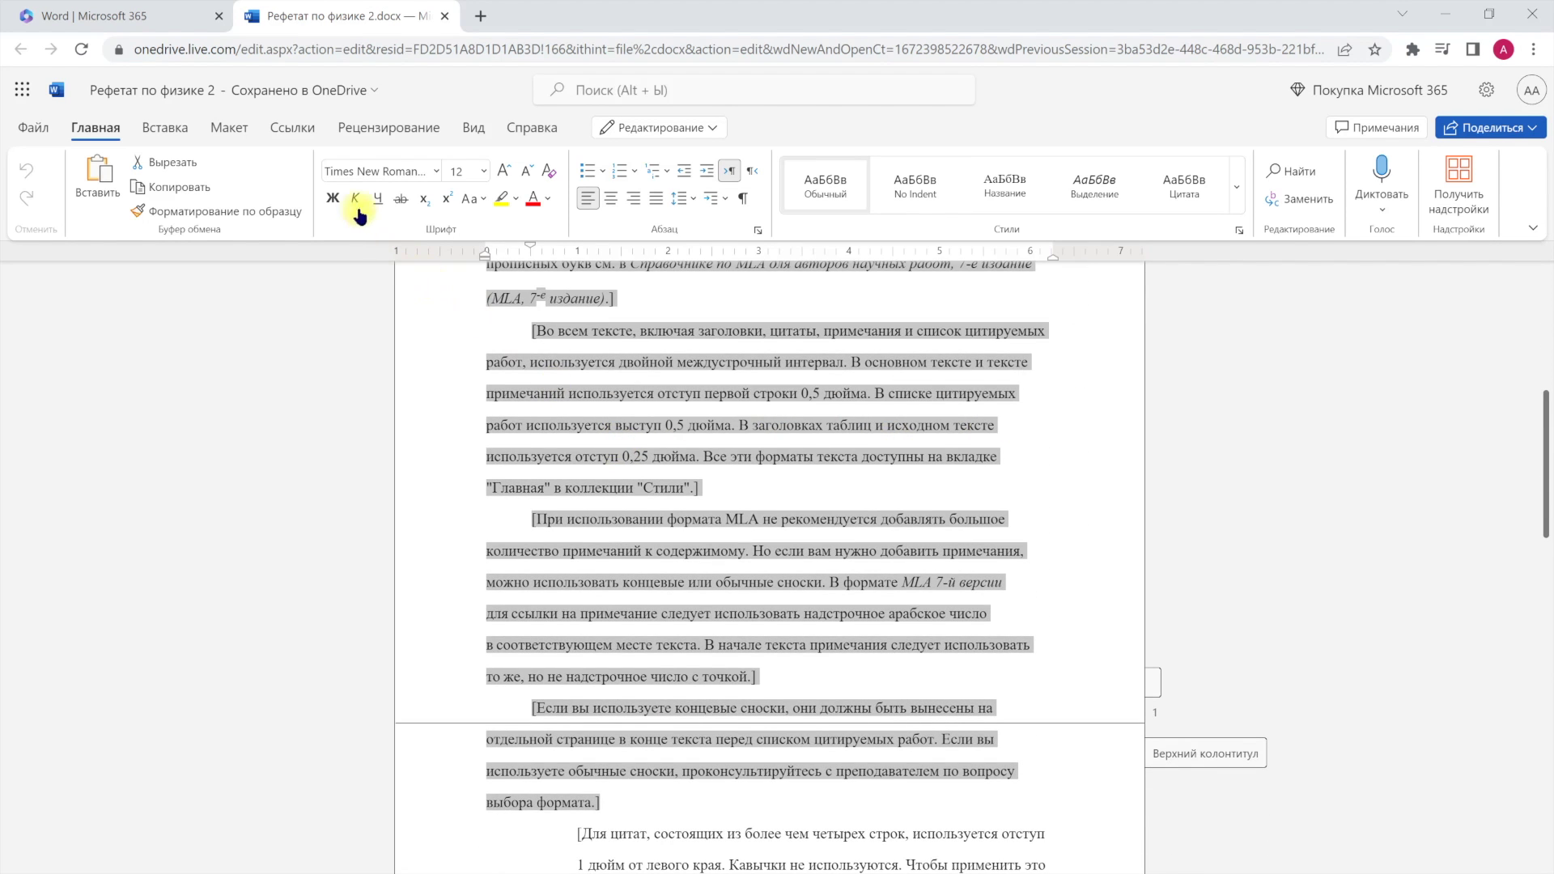
click(335, 202)
scroll(733, 453, up, 6)
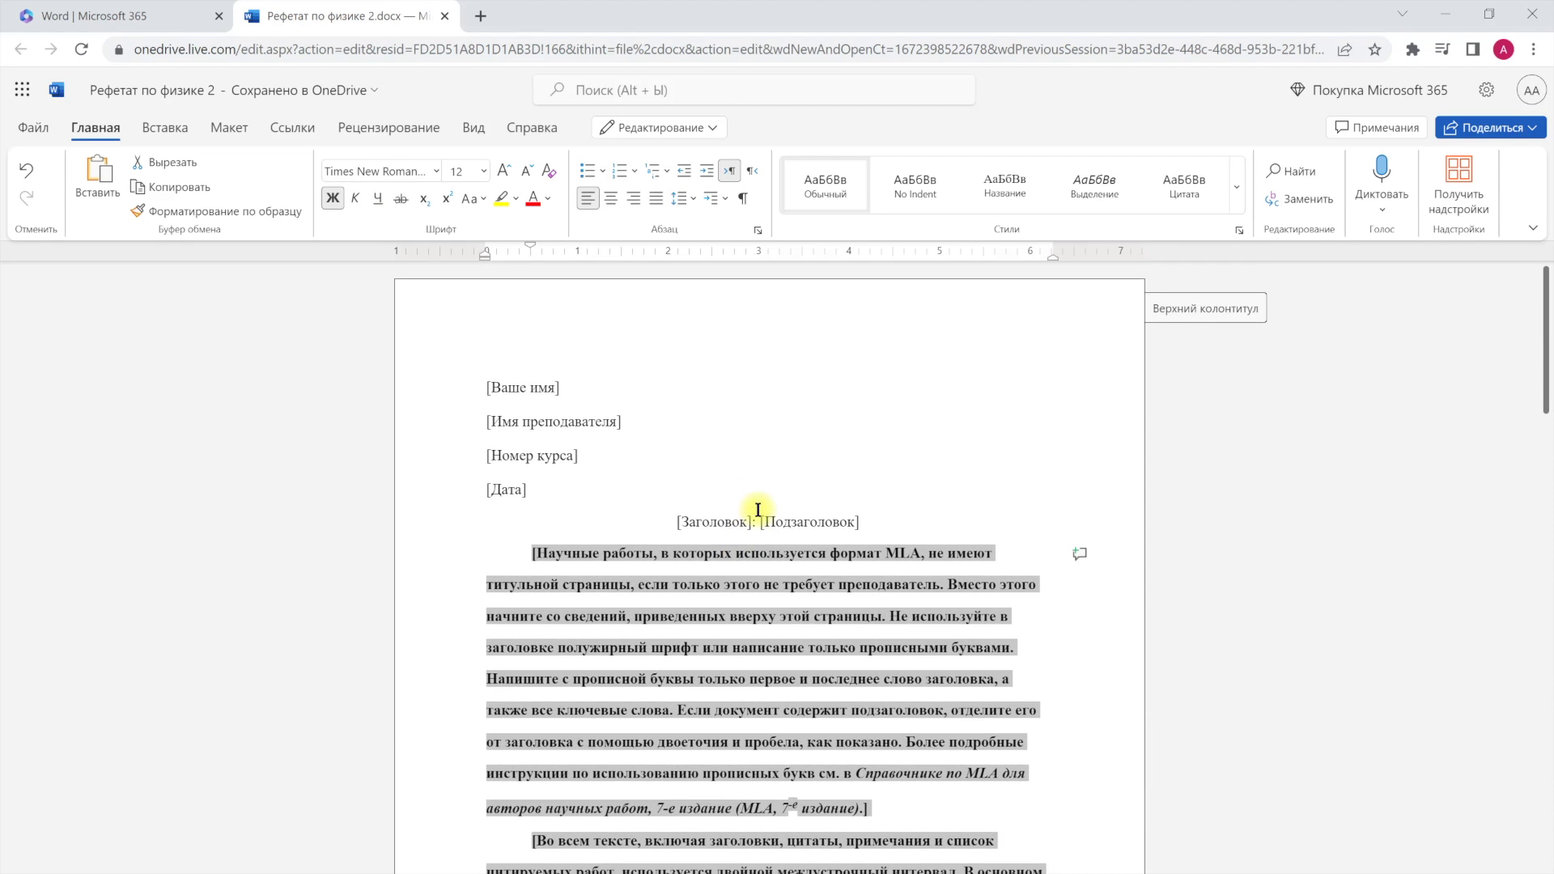
click(444, 16)
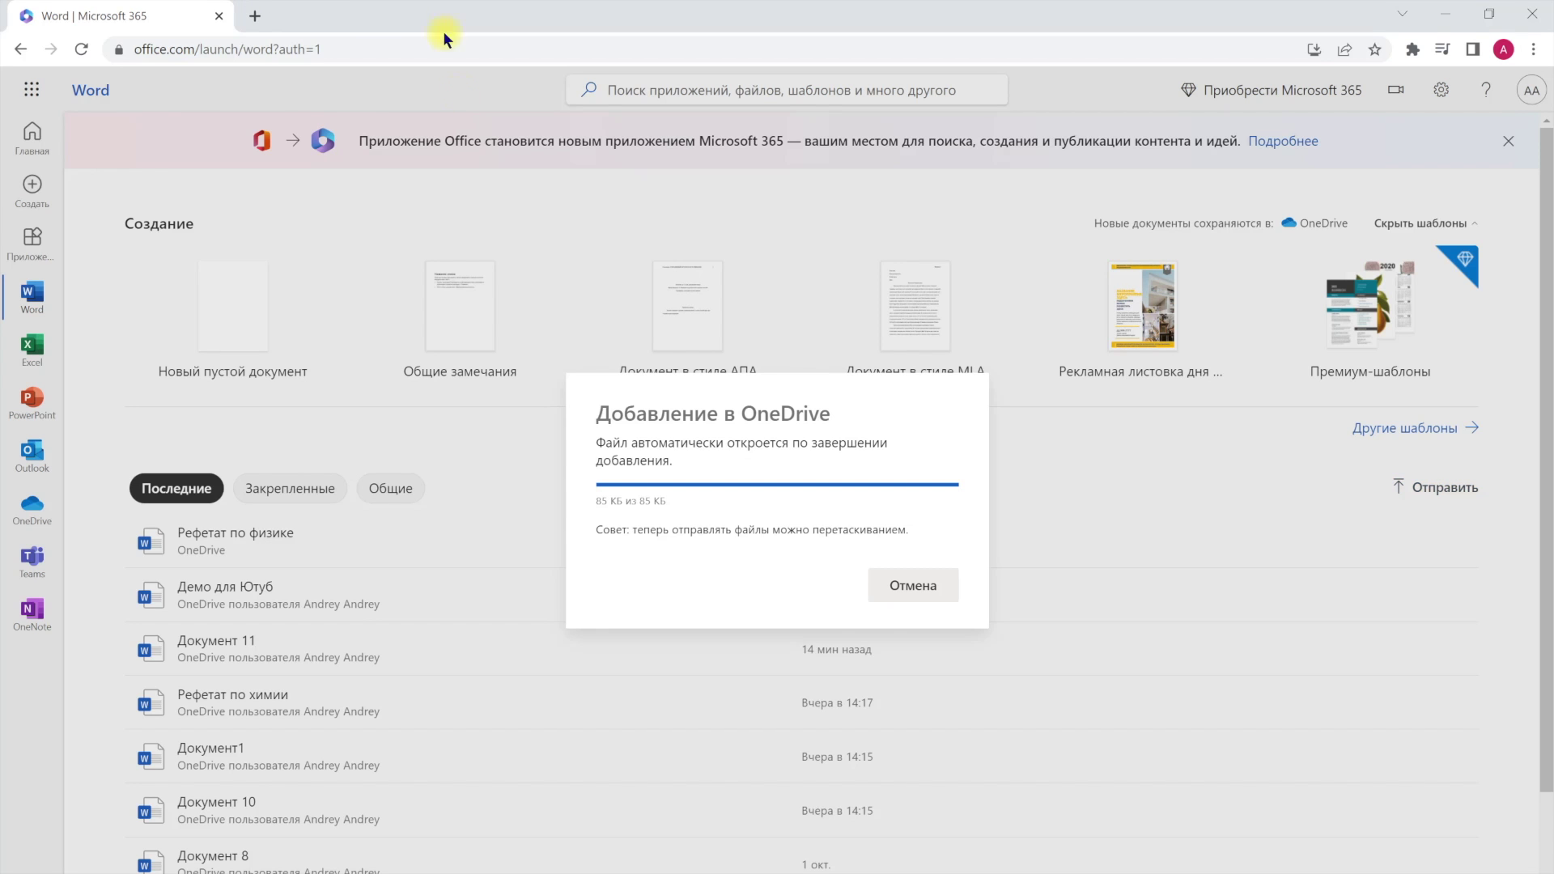
Refresh the start page, open the uploaded physics report and select all its text
click(84, 51)
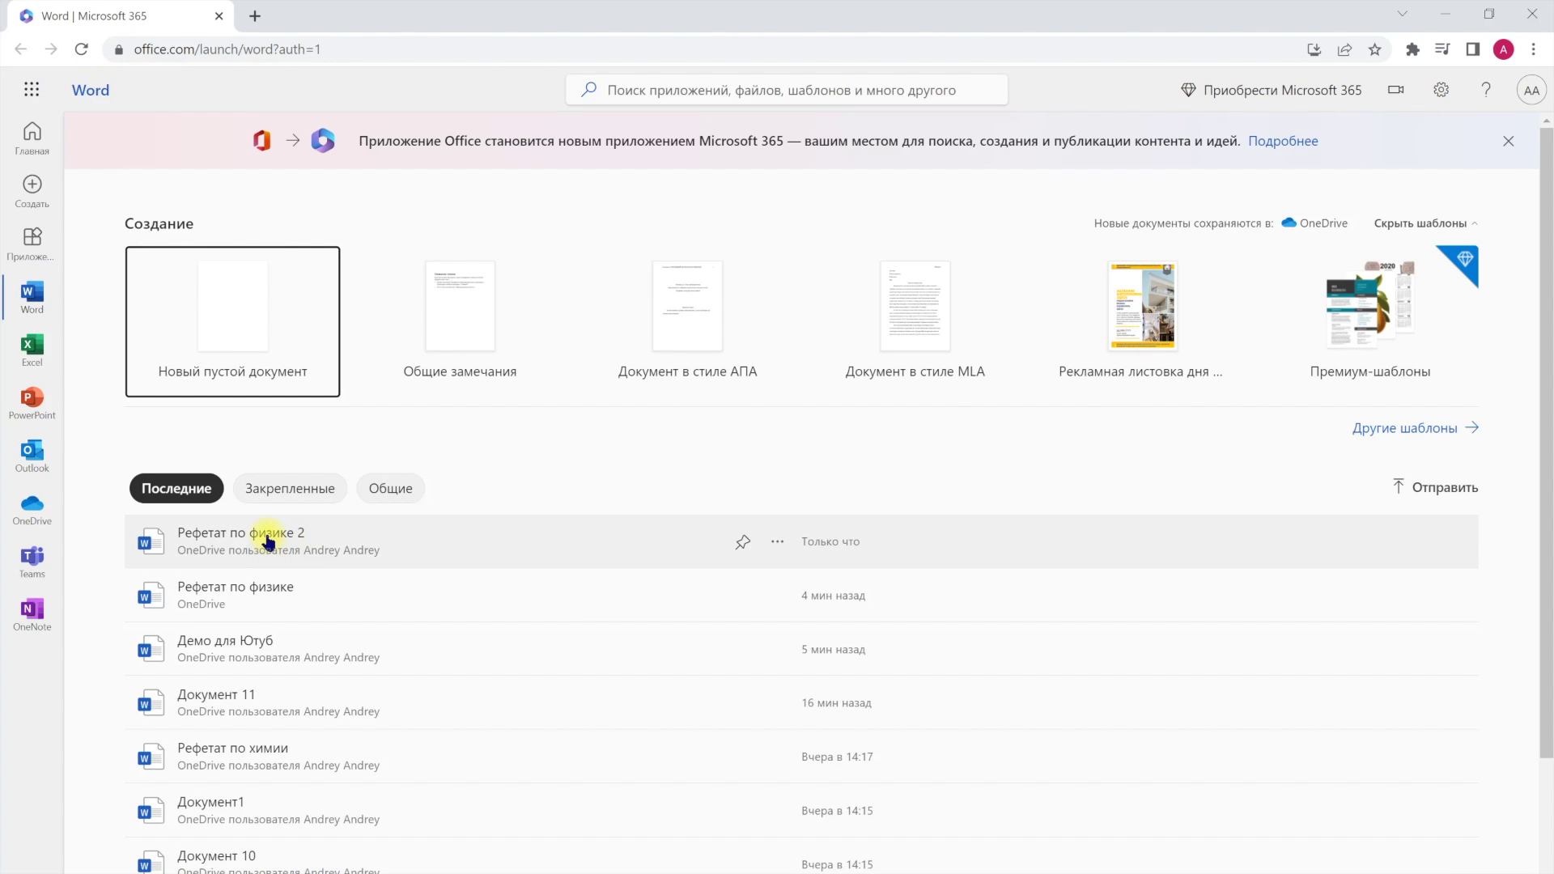
click(268, 542)
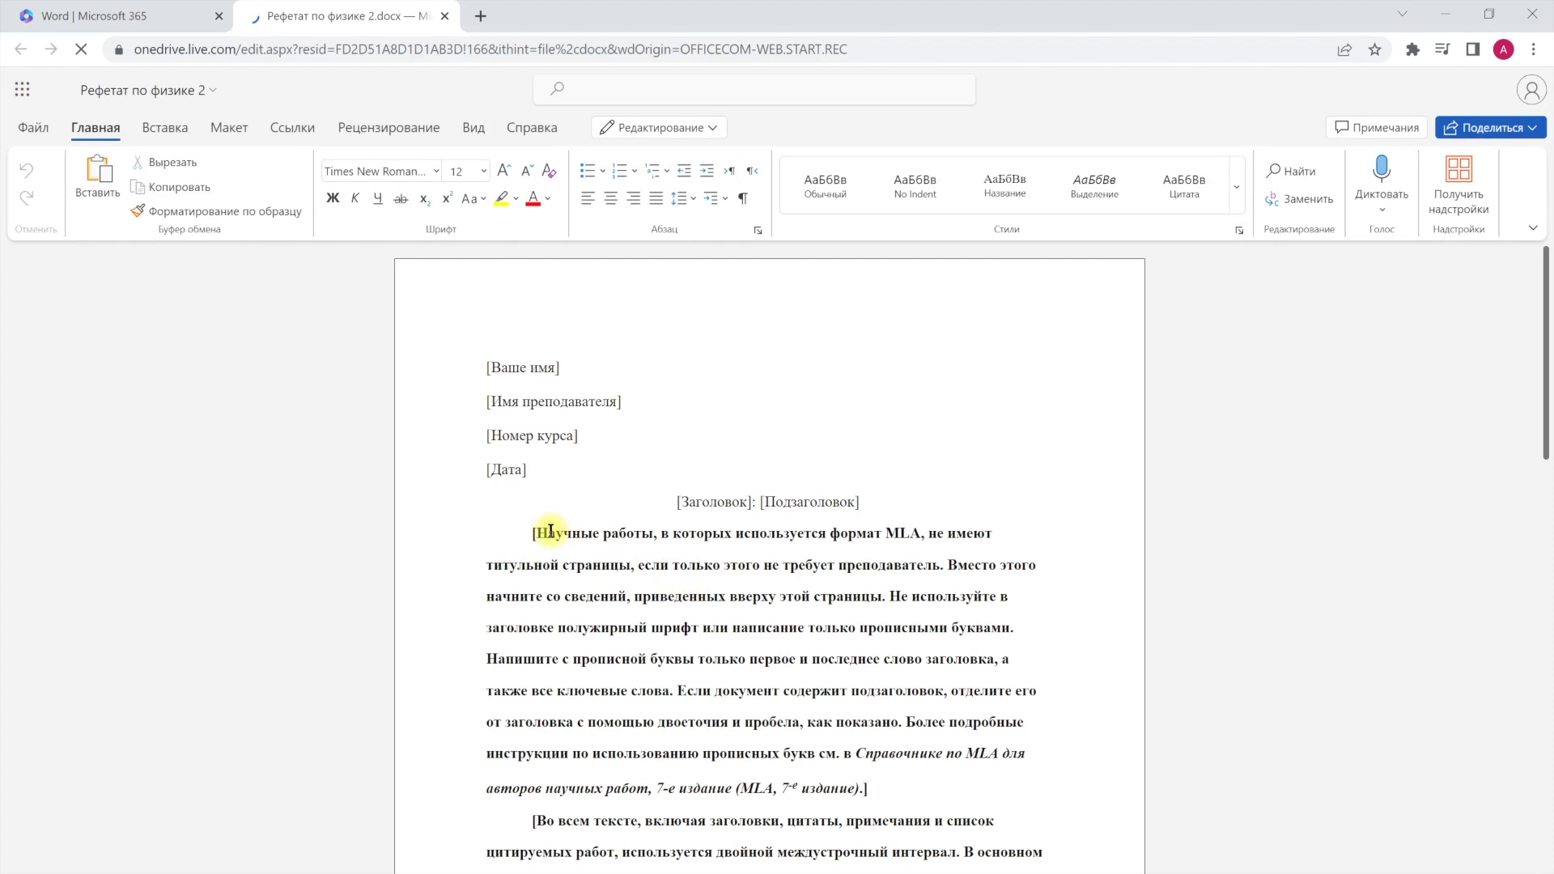
key(ctrl+a)
scroll(729, 653, down, 3)
scroll(768, 684, down, 1)
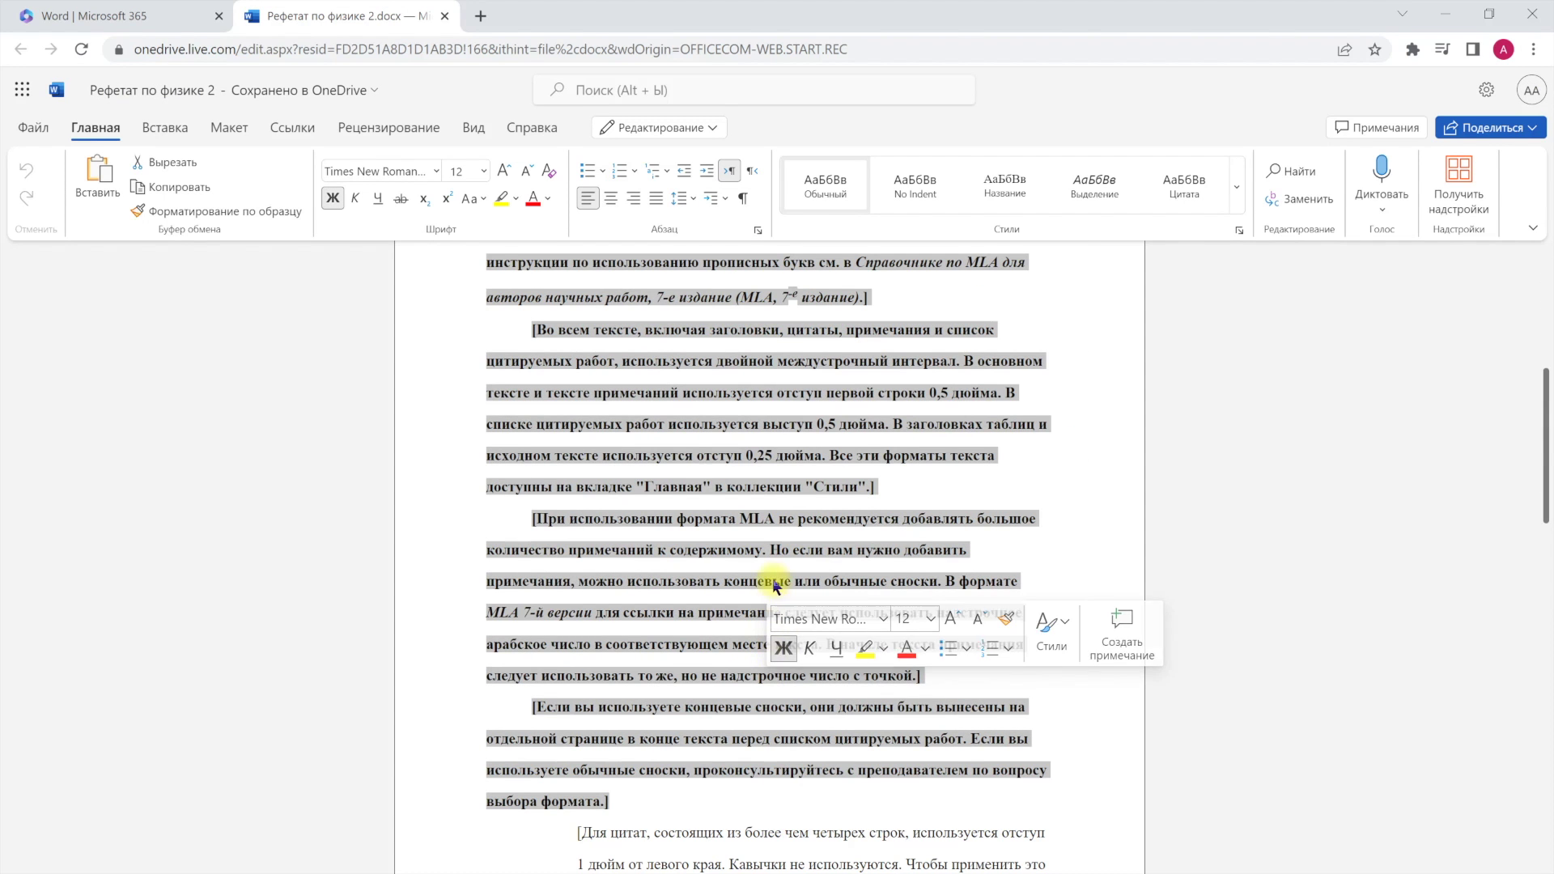
scroll(730, 475, up, 4)
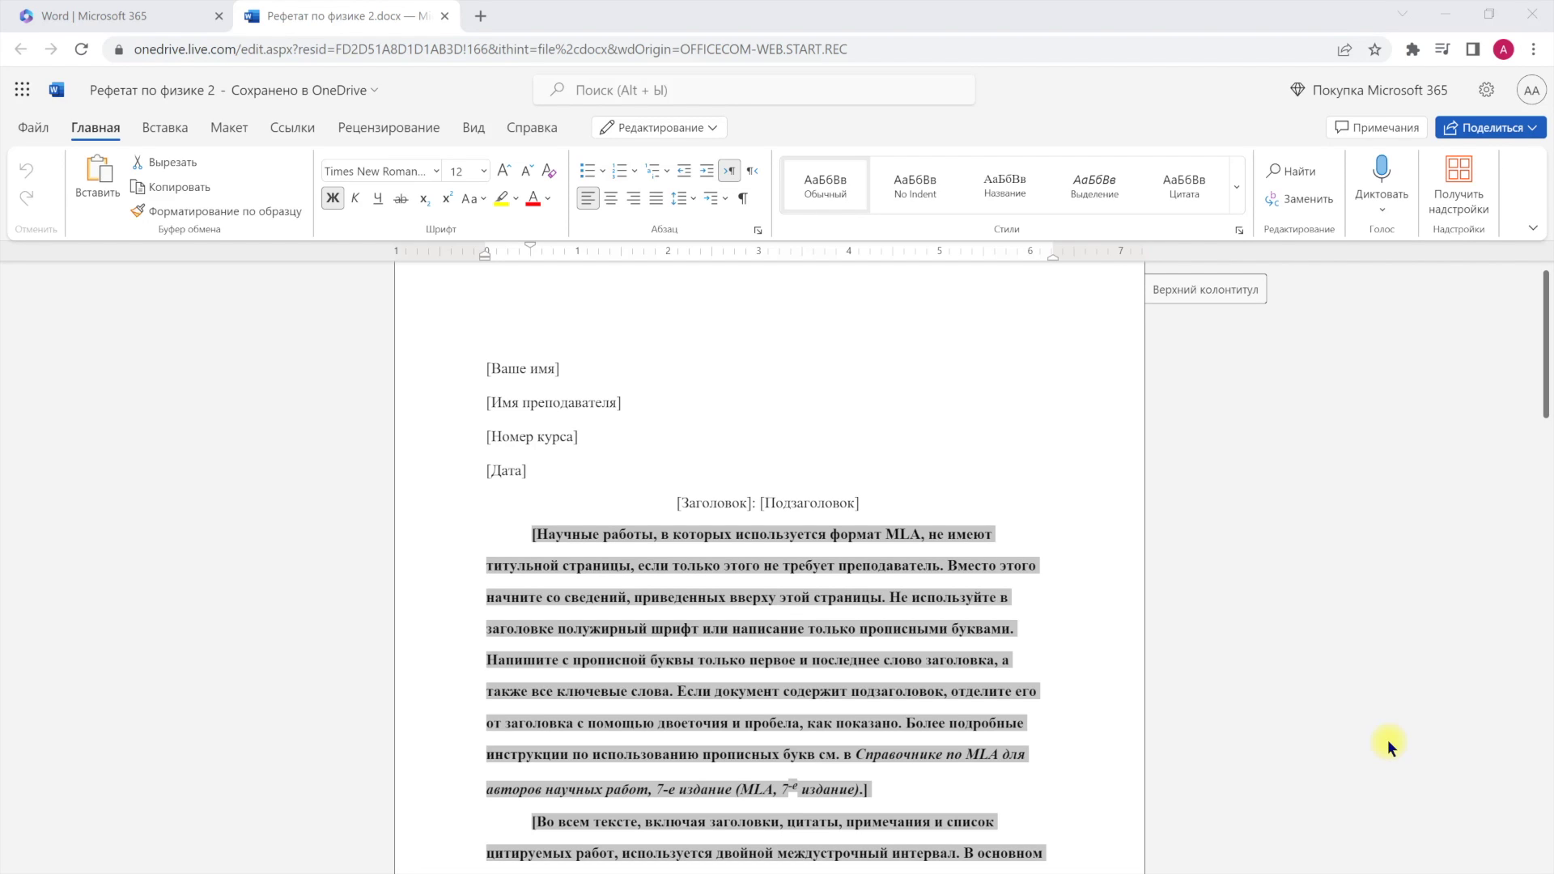
Download a copy of the physics report, then return to it and show the editing modes
click(32, 128)
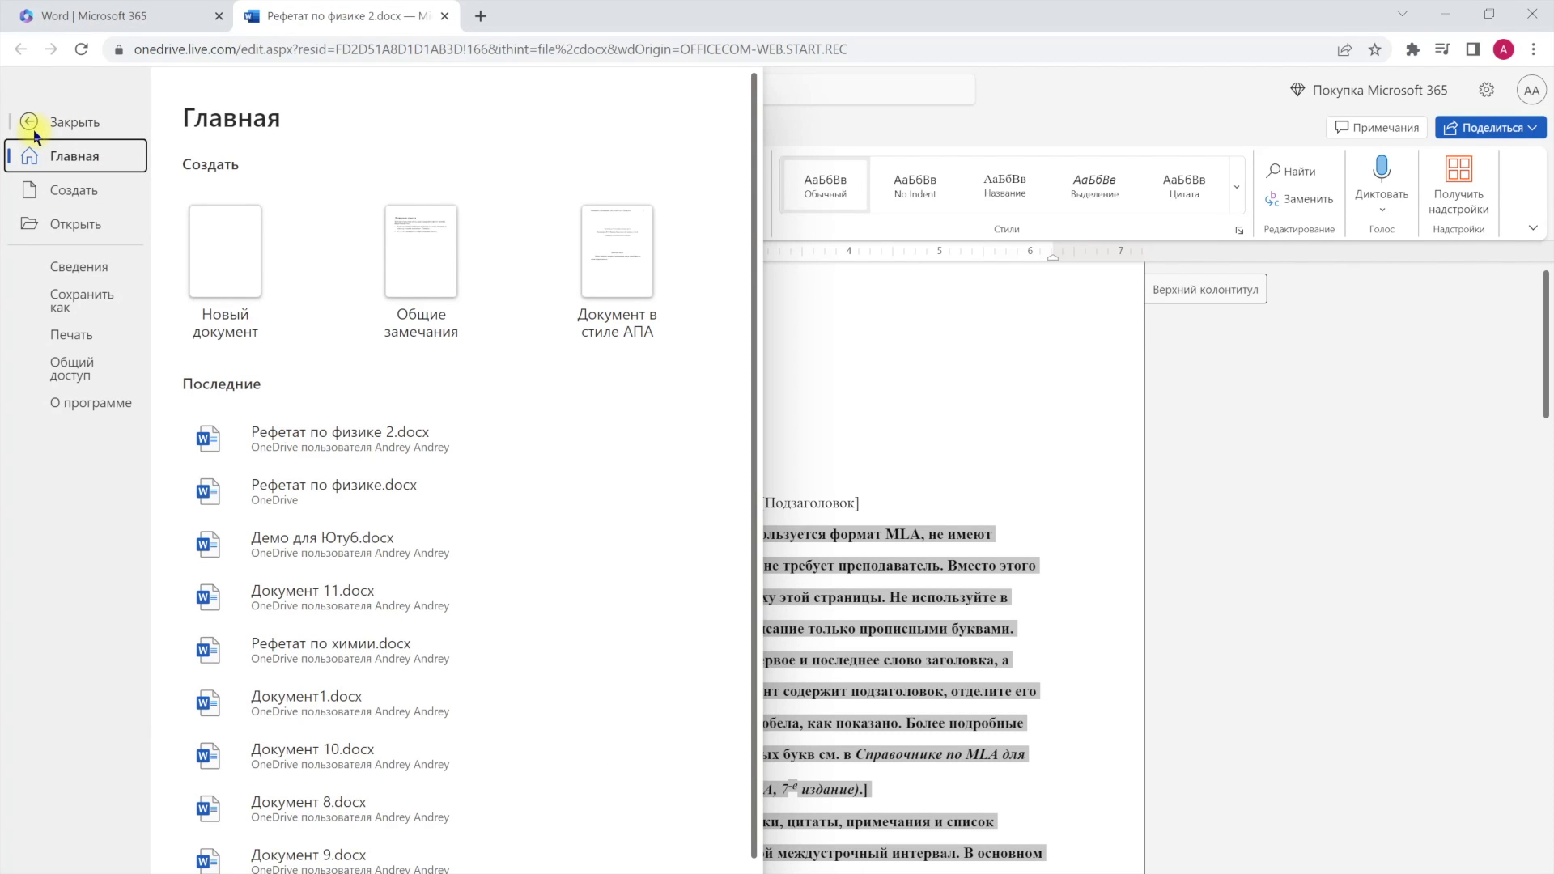
click(59, 306)
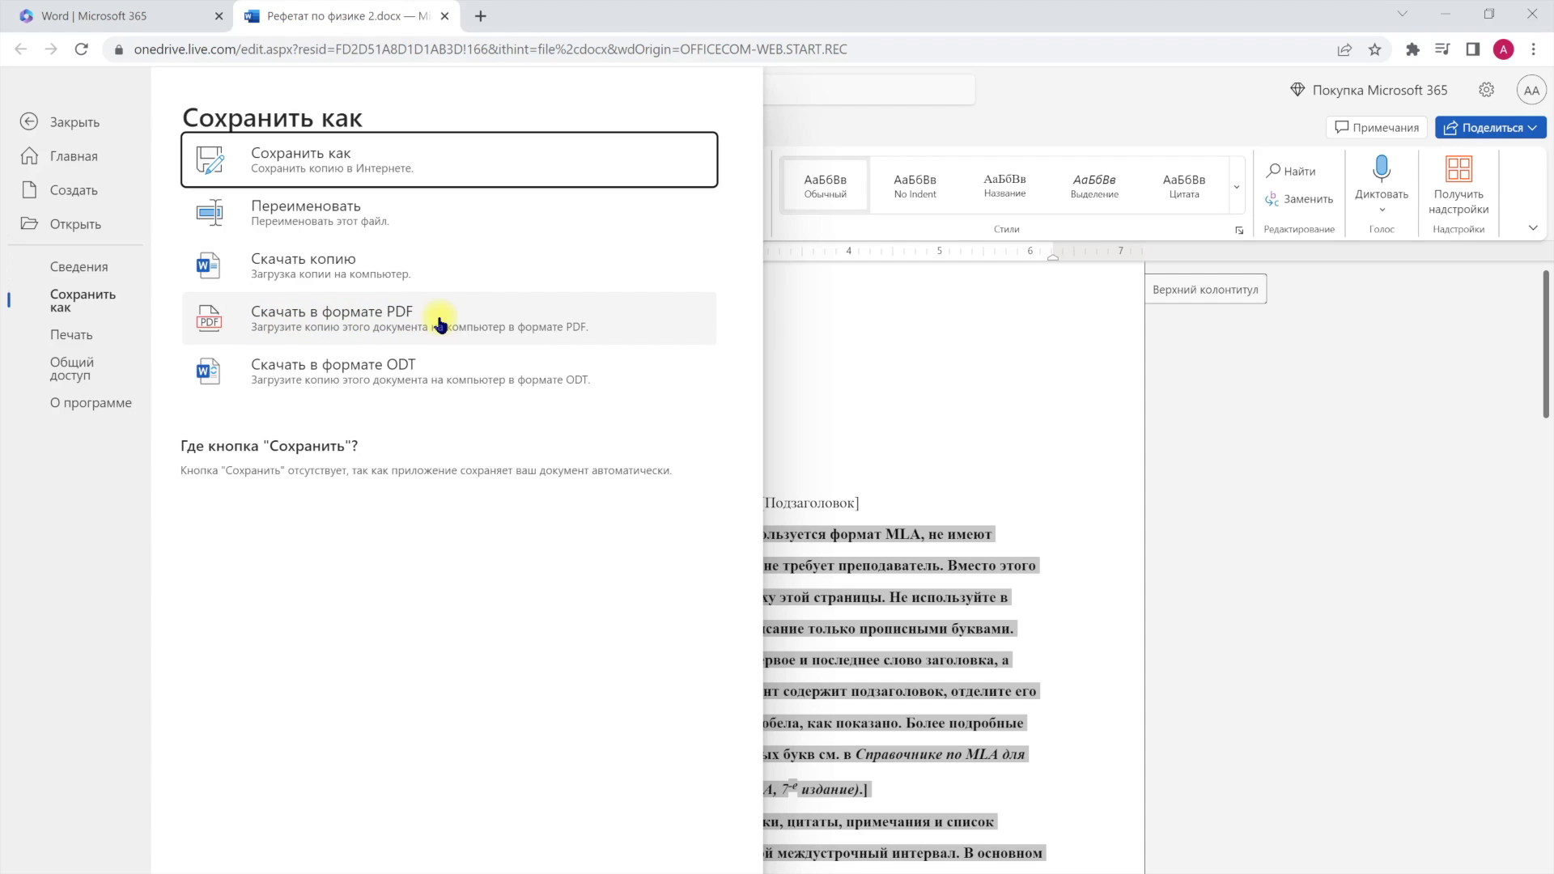
click(430, 257)
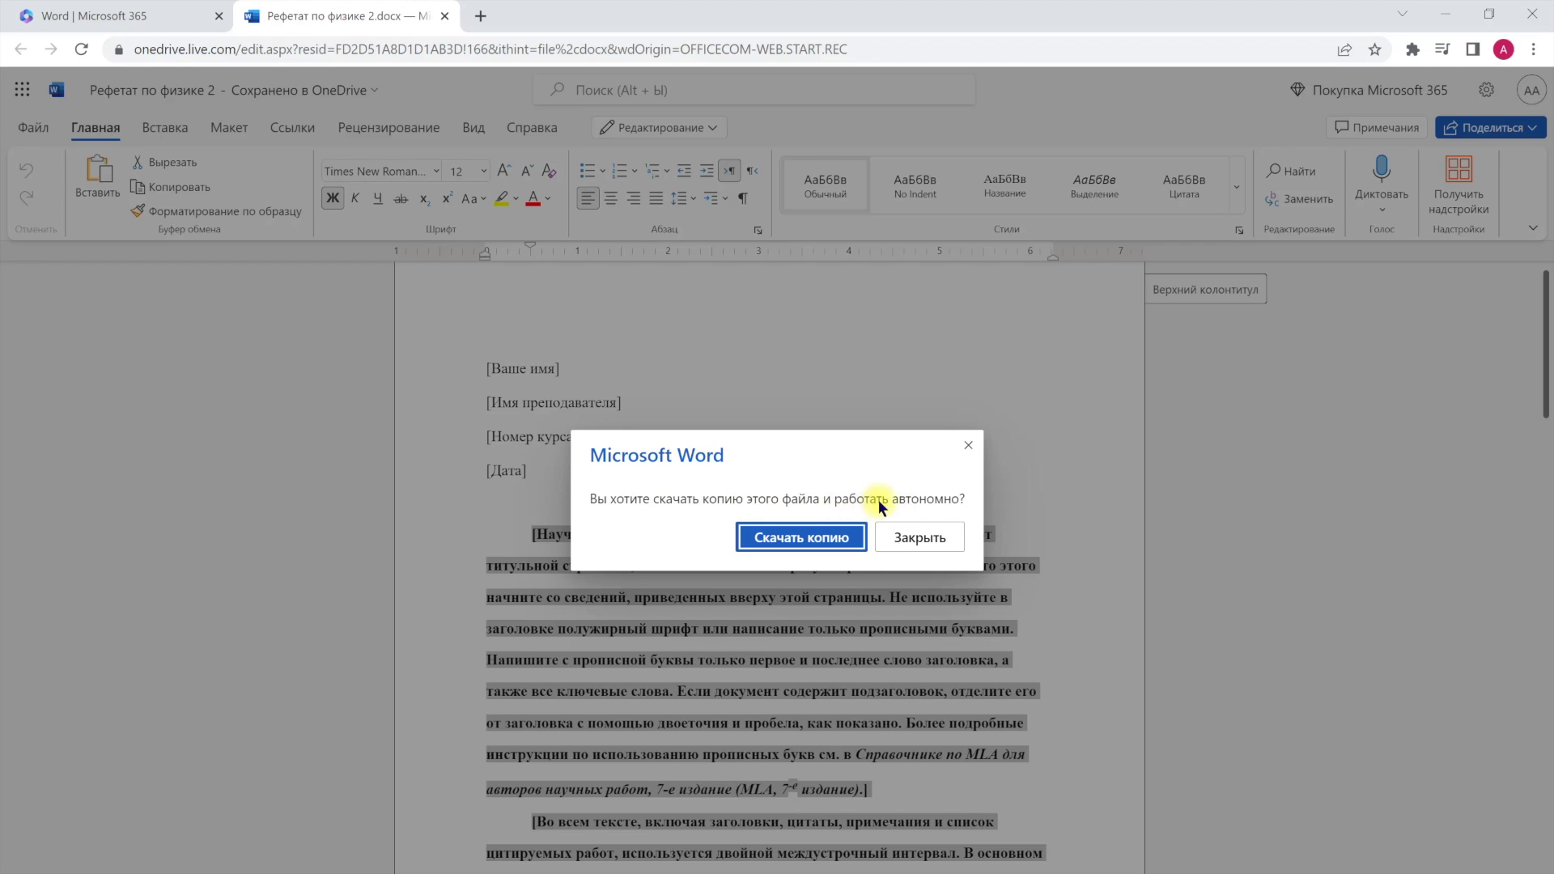
click(801, 541)
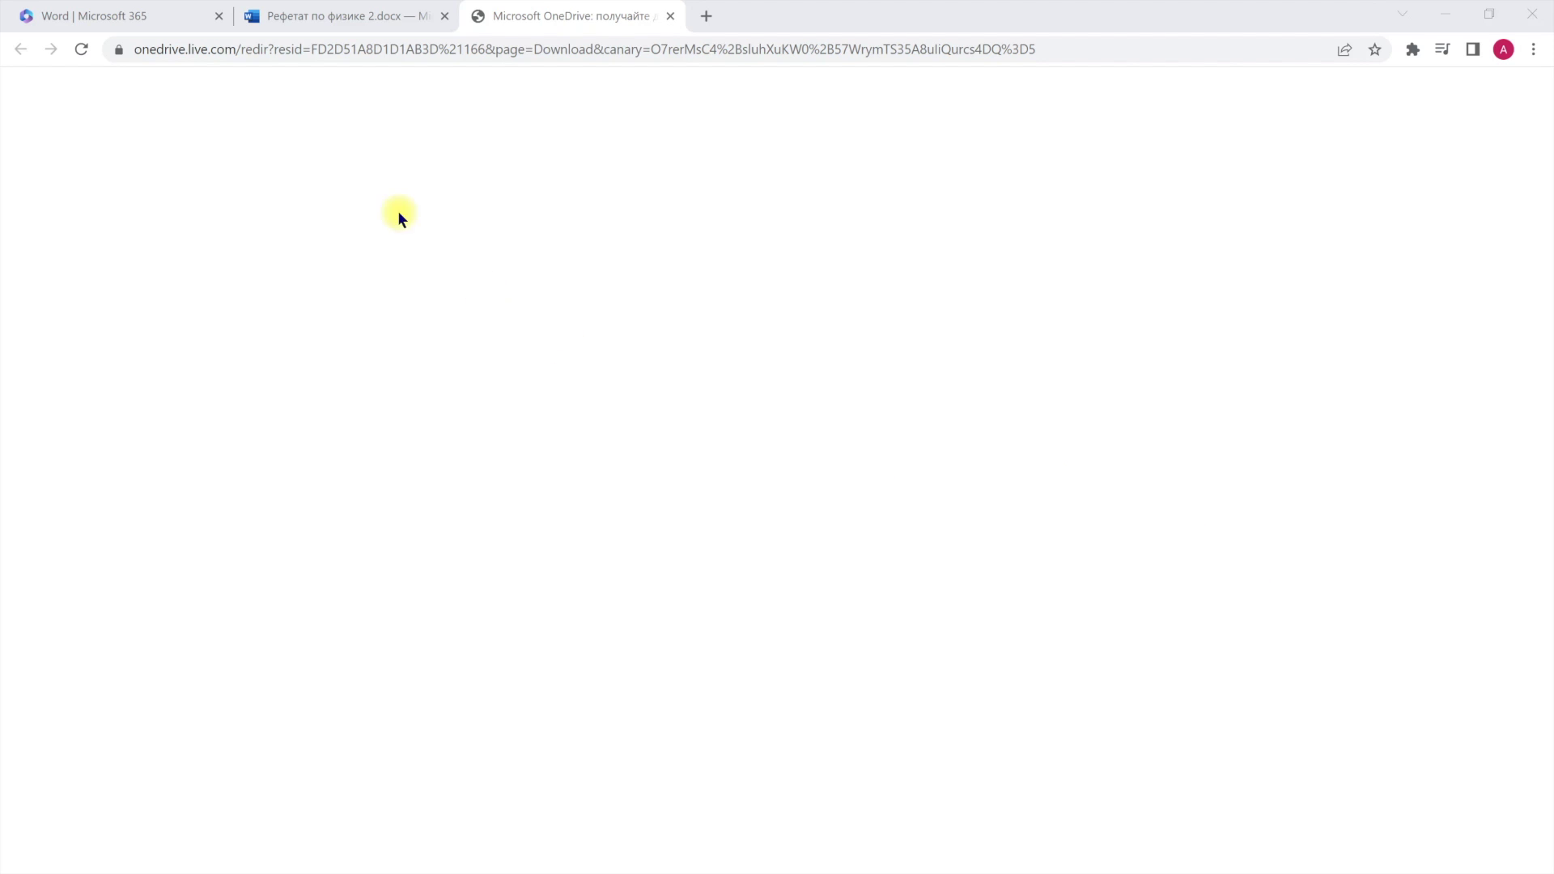
click(332, 14)
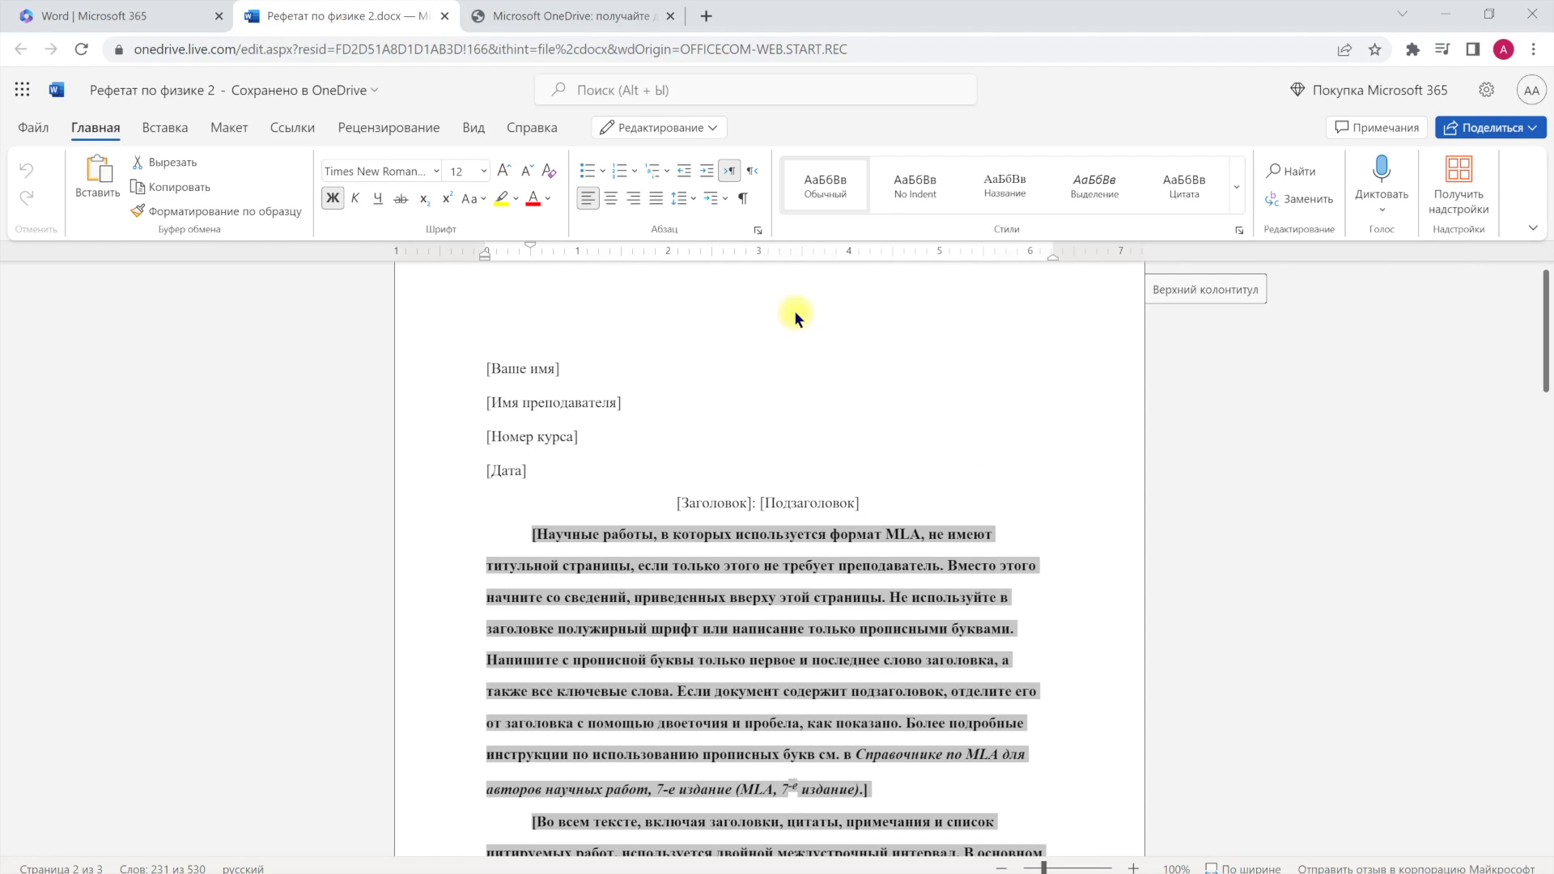
click(717, 128)
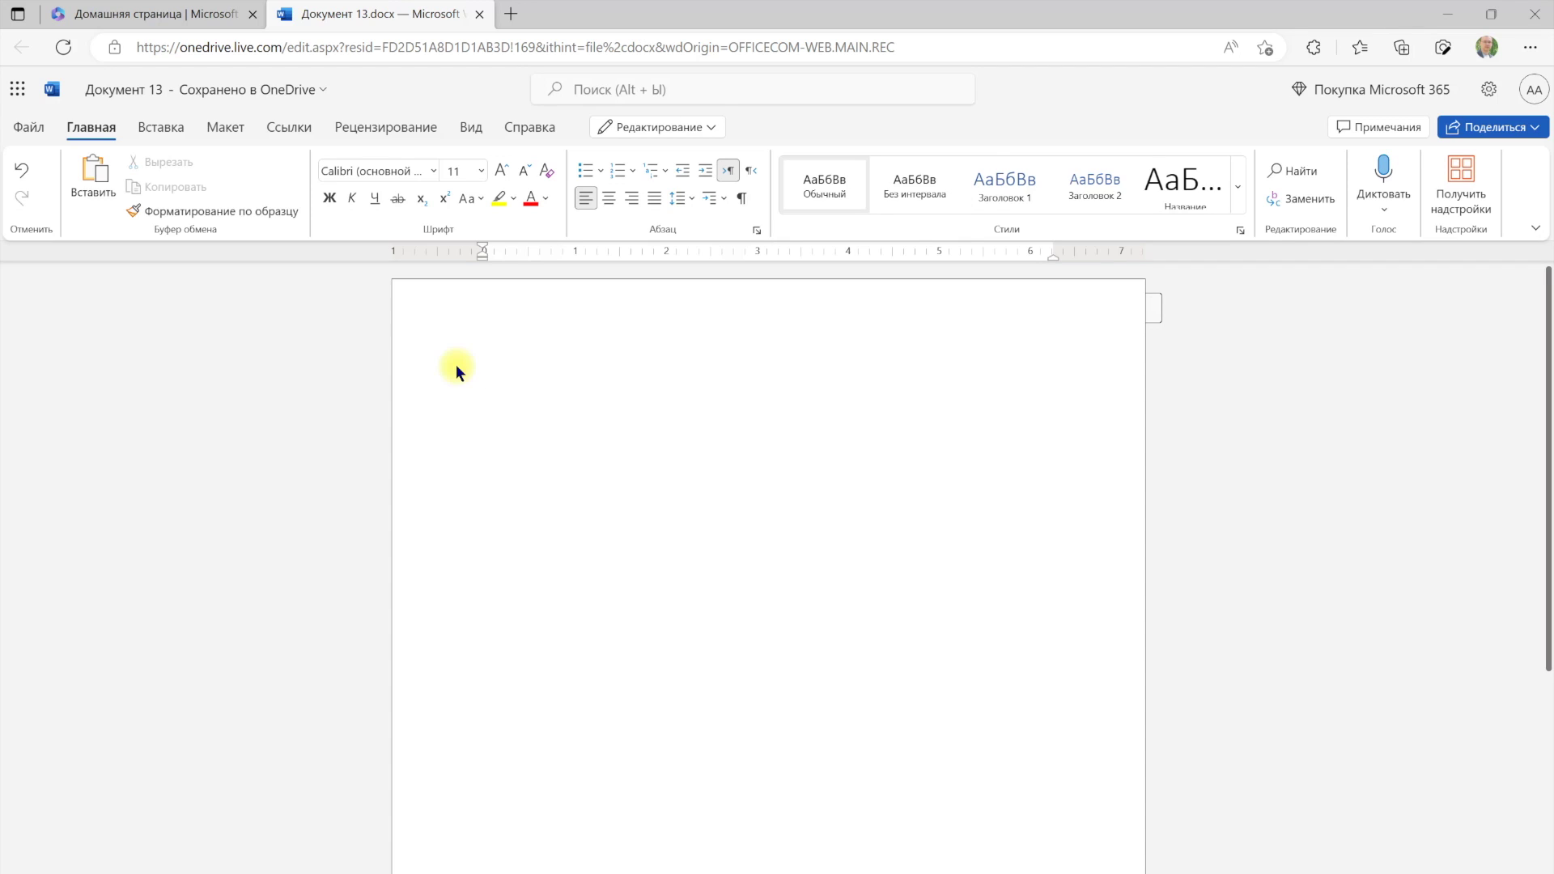
Type the title 'Доклад - Стратегическое развитие компании в 2023', fixing a typo
text(\)
text(клад -)
text( Стратегическог)
key(BackSpace)
text(е развитие компании в 2023)
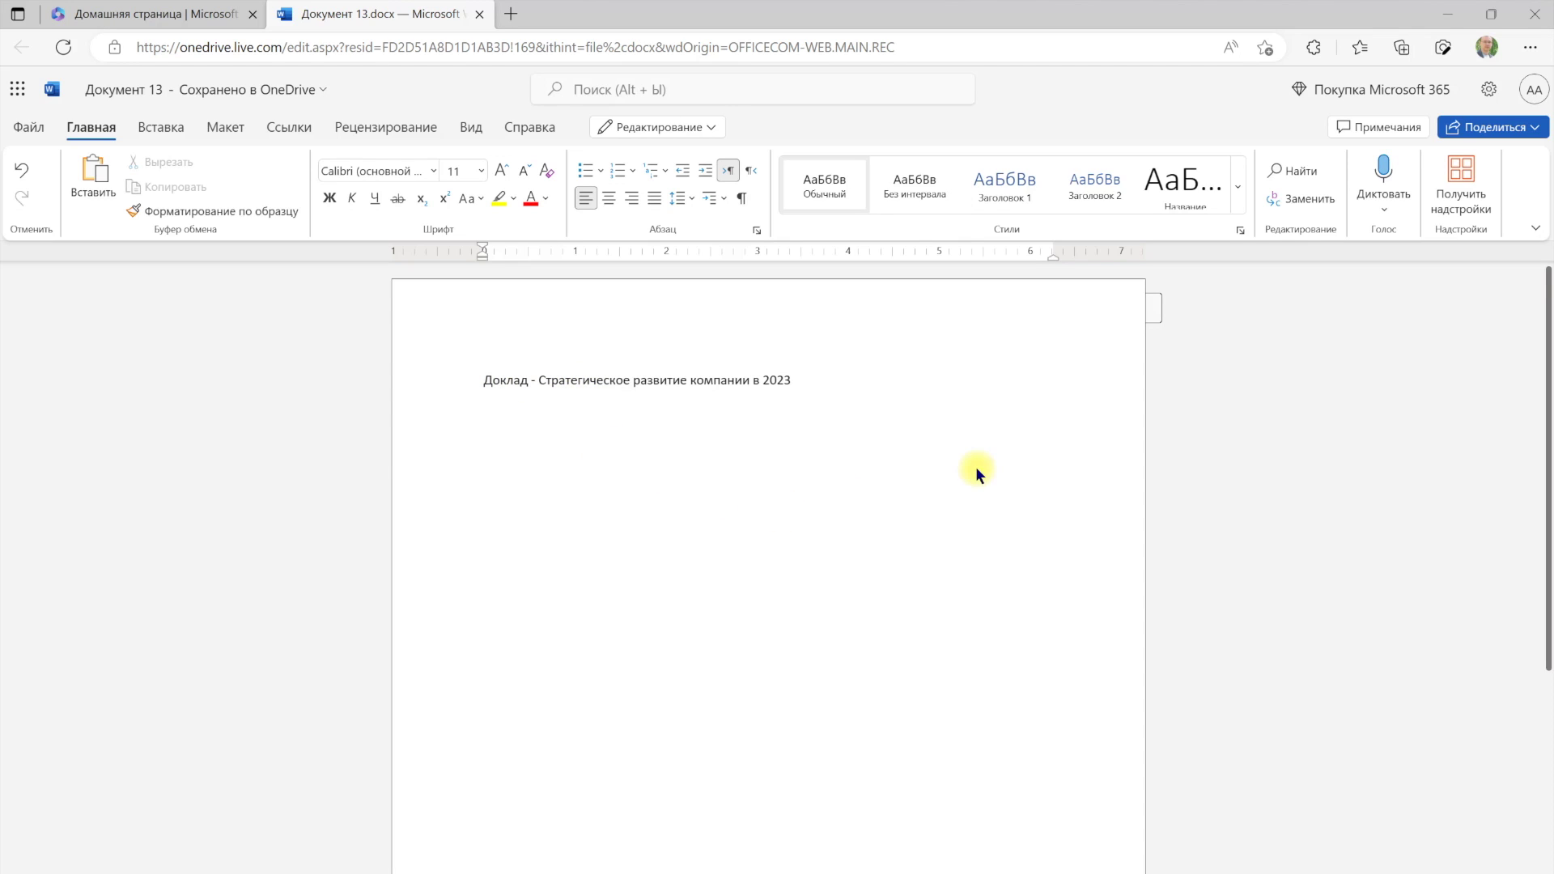
Copy an edit link to Документ 13 from the Поделиться menu
click(1510, 129)
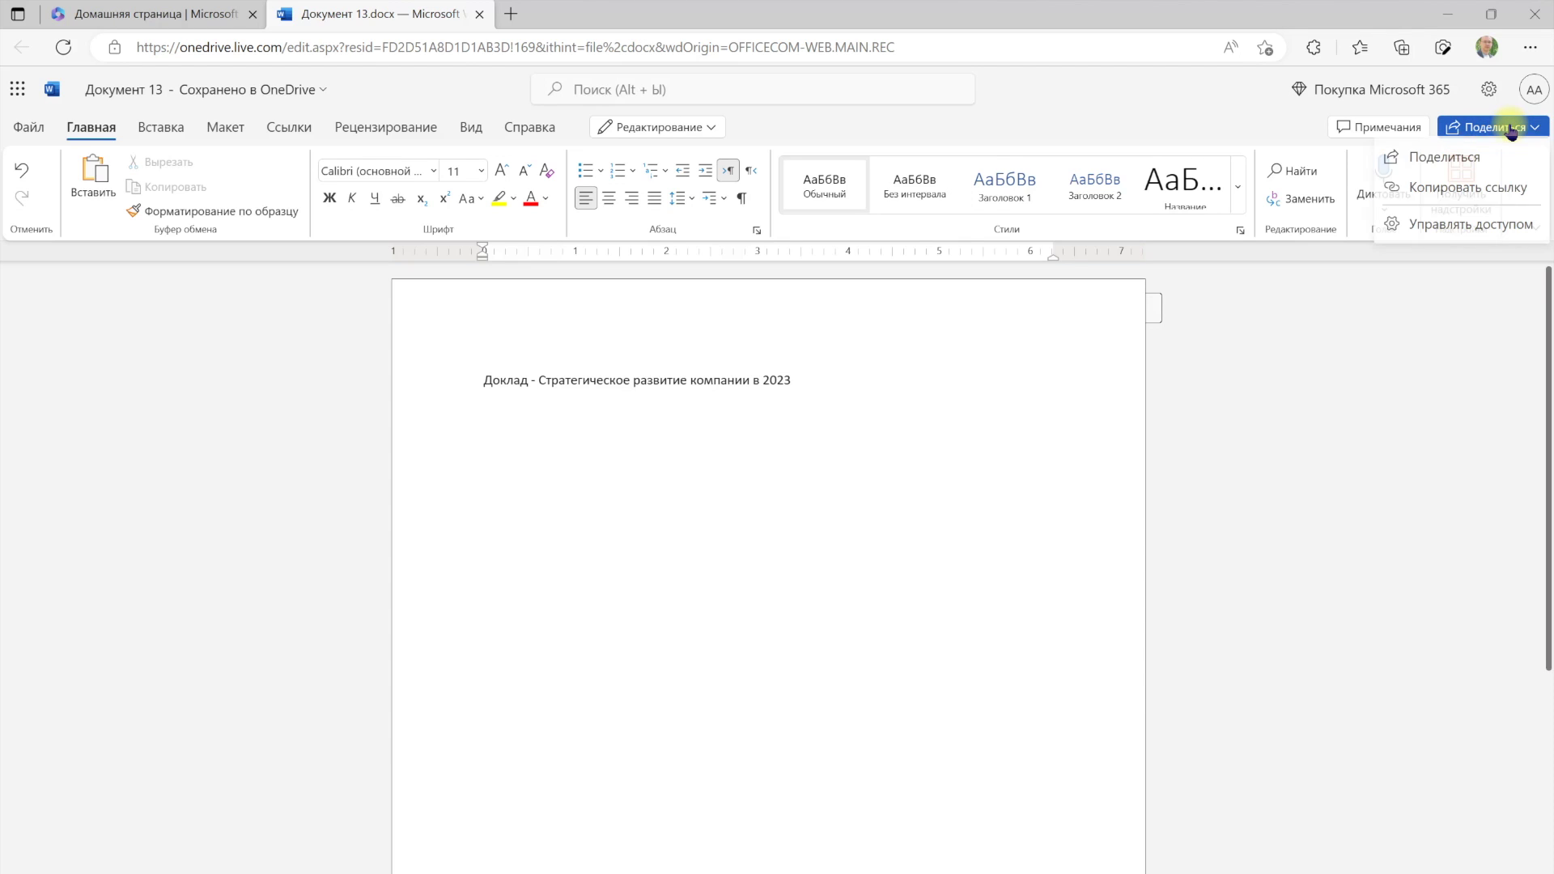
click(1499, 191)
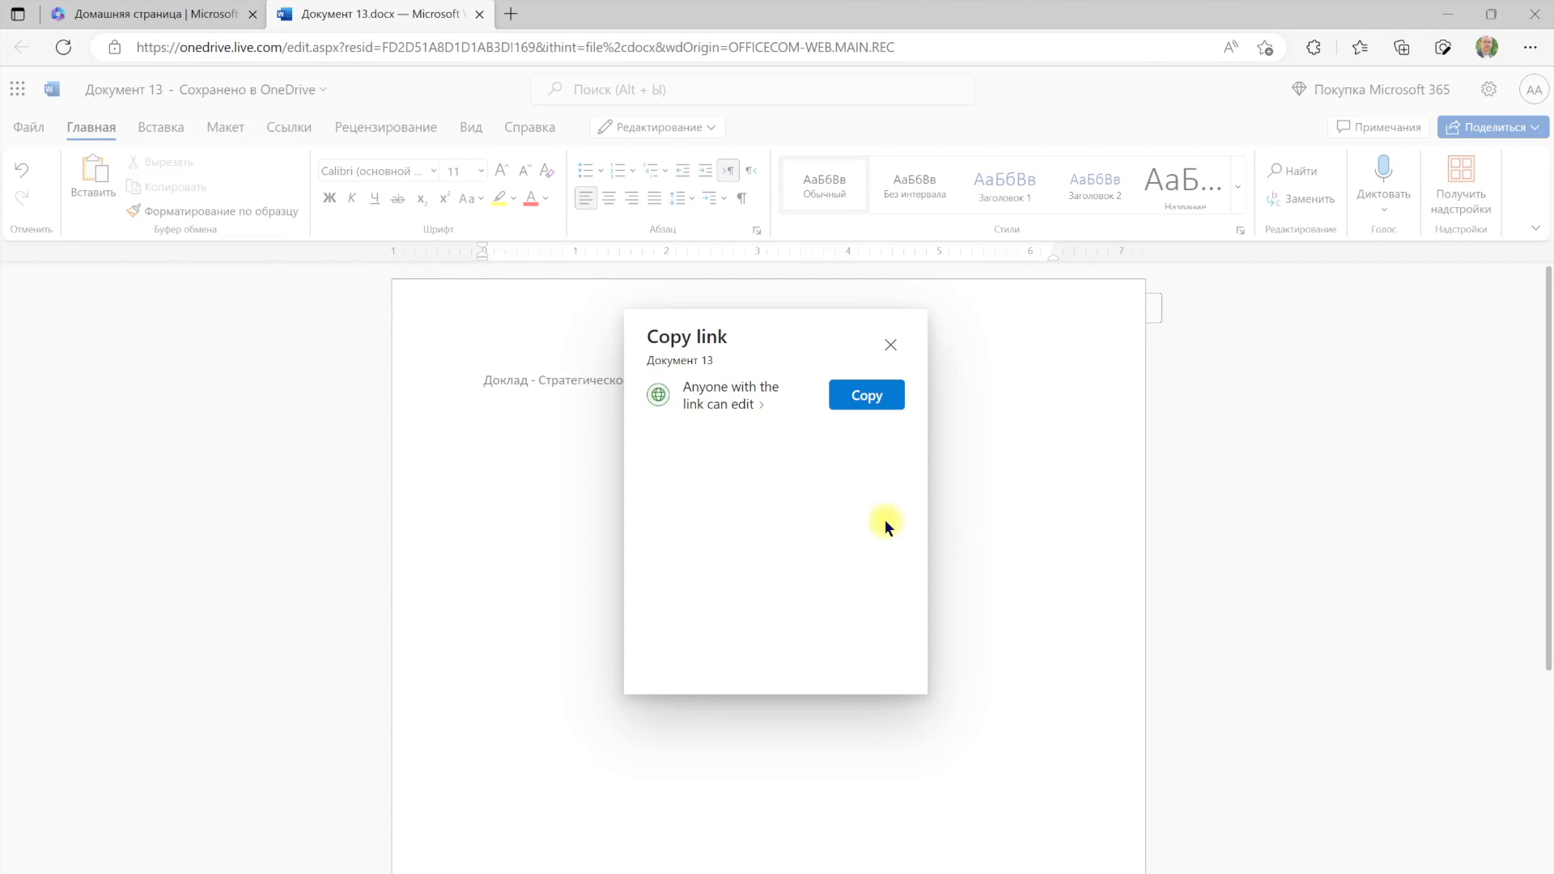
click(848, 401)
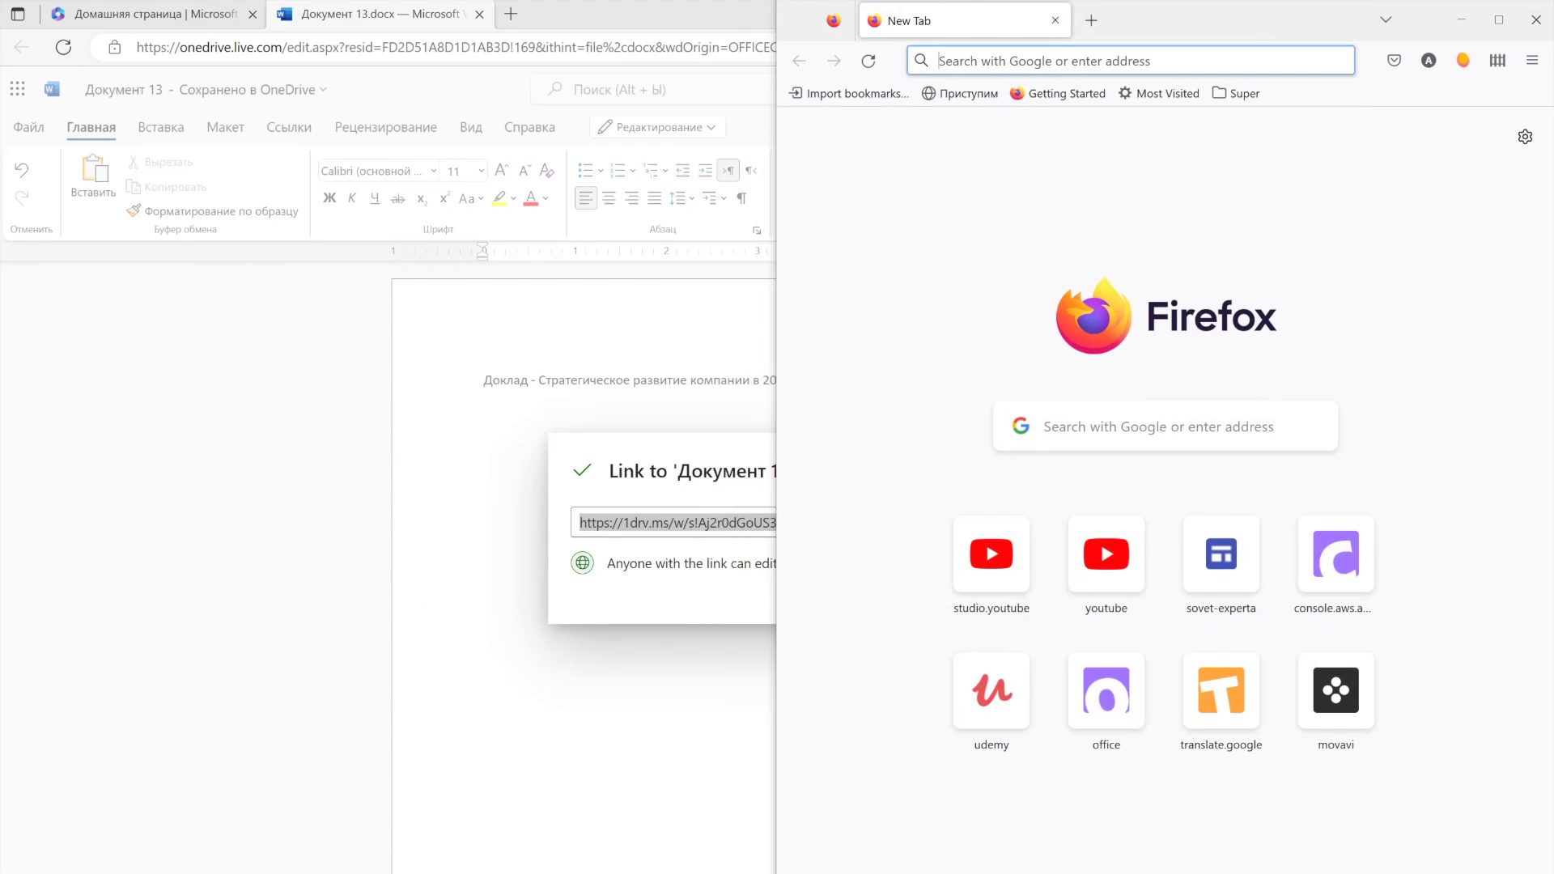
Open the shared link in Firefox and switch the document to editing
key(ctrl+v)
key(Return)
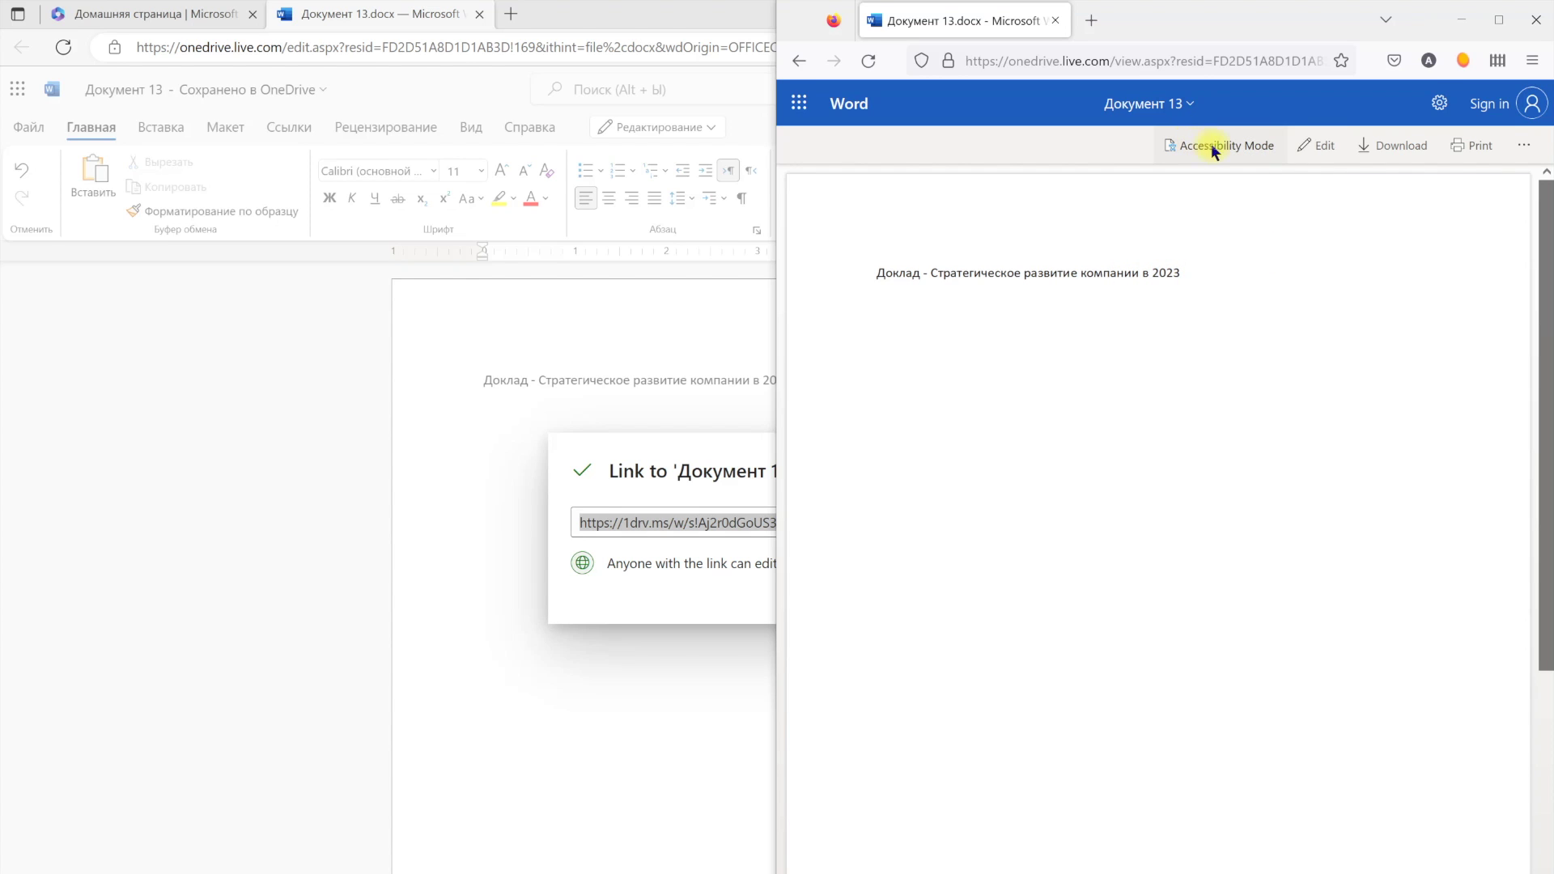
click(1324, 146)
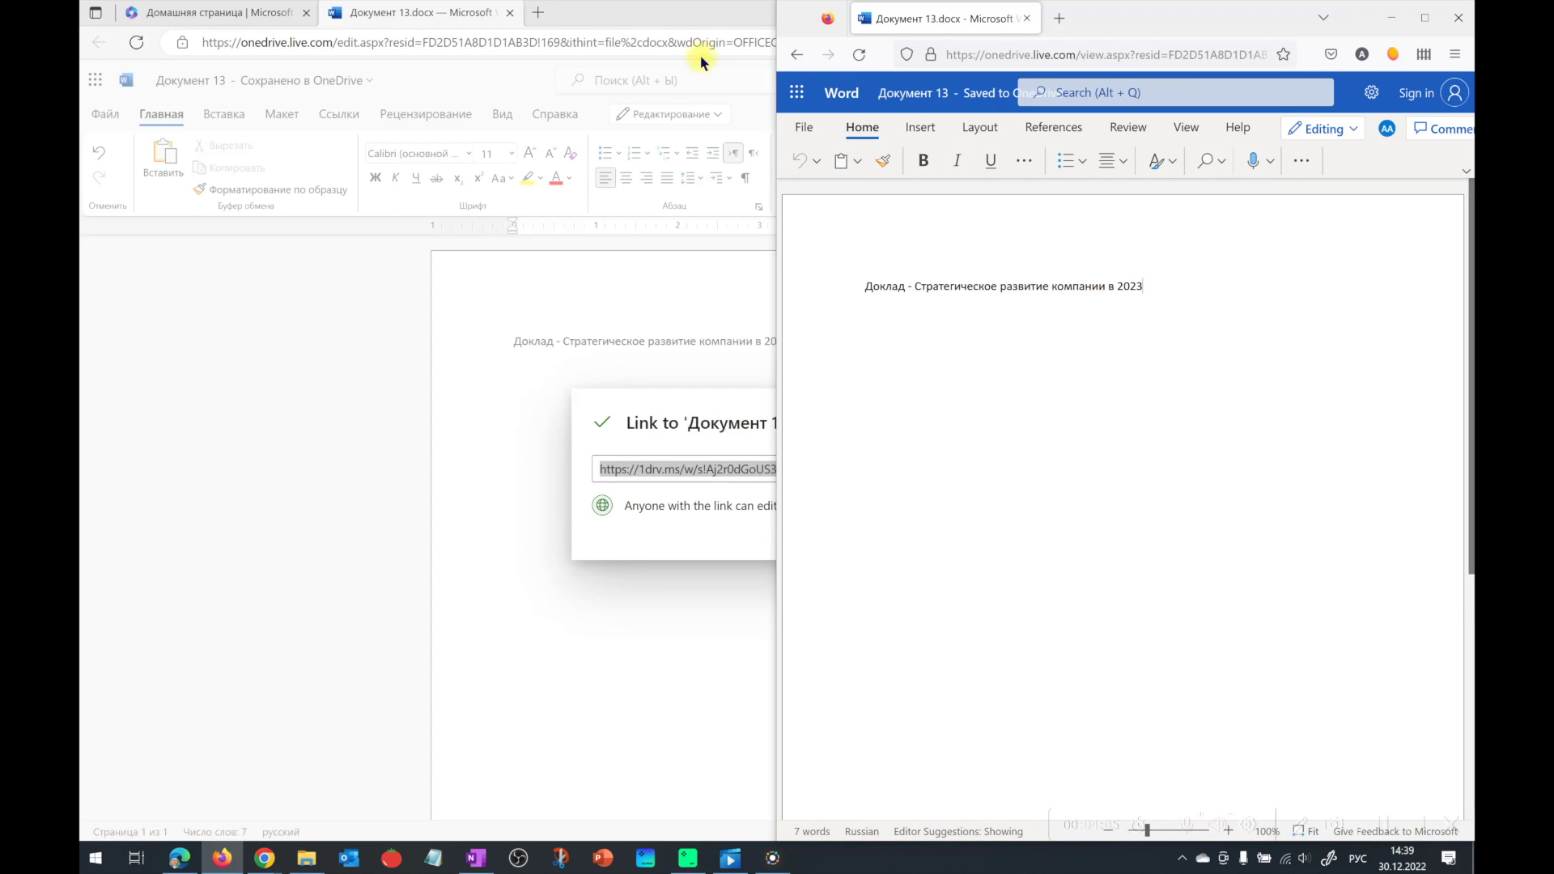
Place Edge beside Firefox and add the line 'План доклада' under the title
double_click(683, 14)
double_click(682, 13)
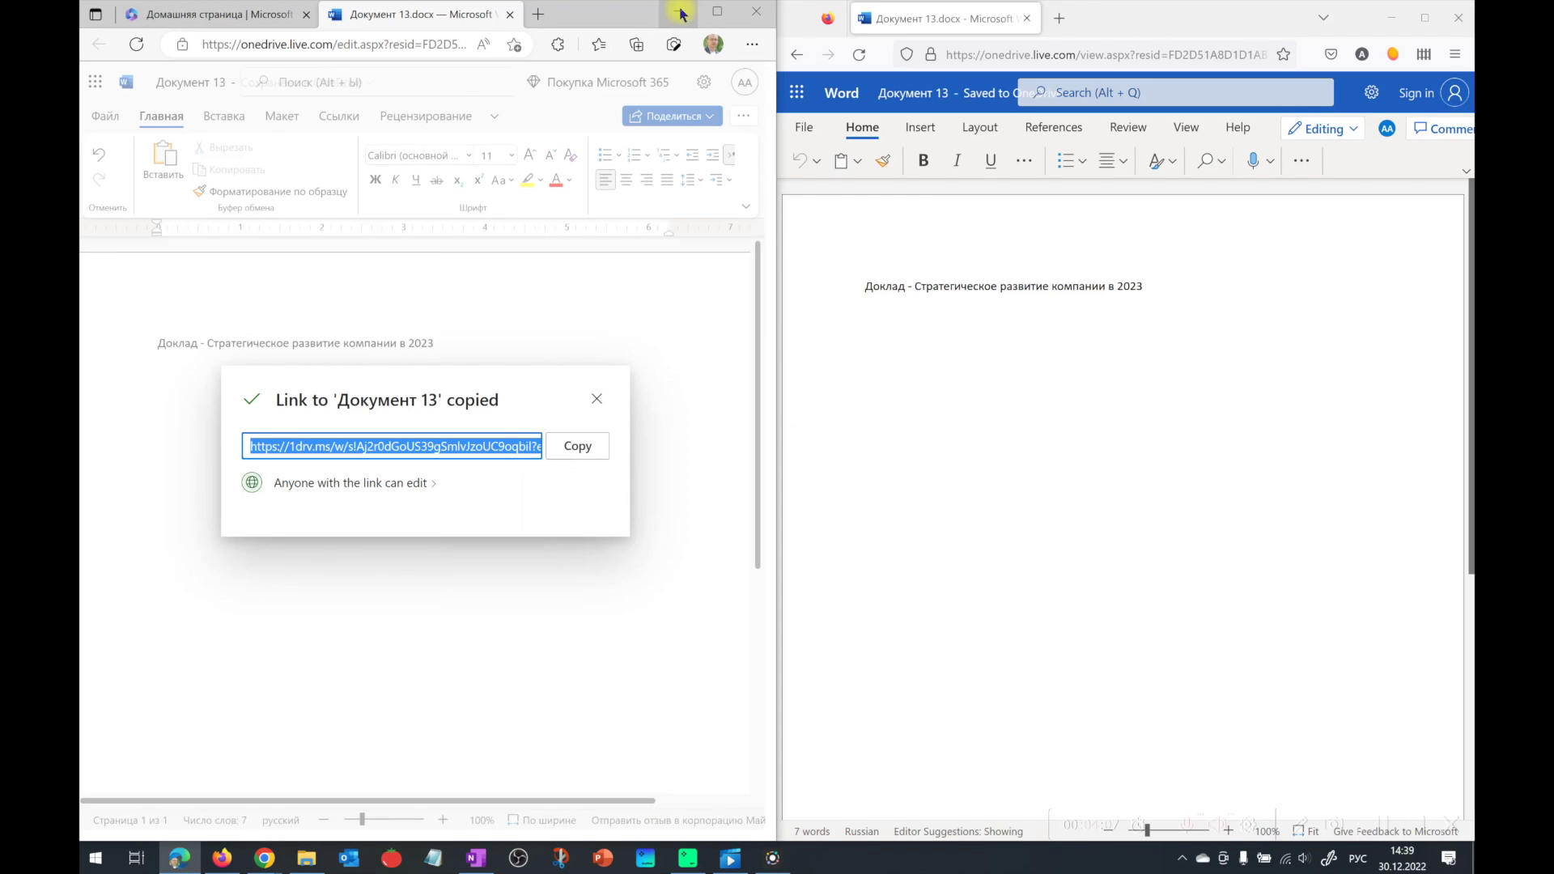
click(1159, 275)
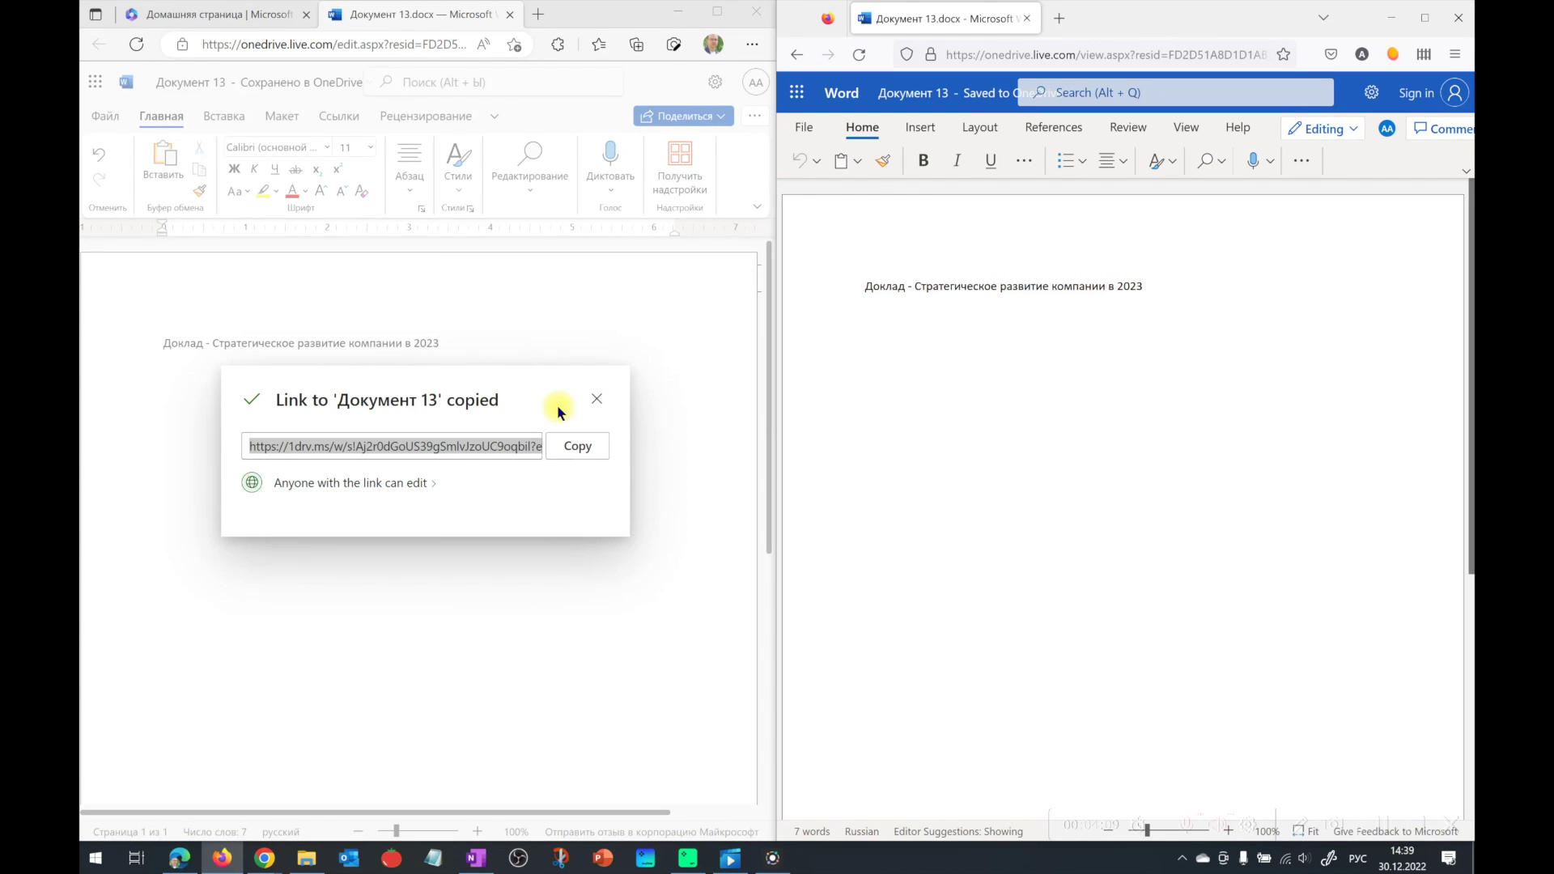
click(596, 398)
key(Return)
text(План доклада)
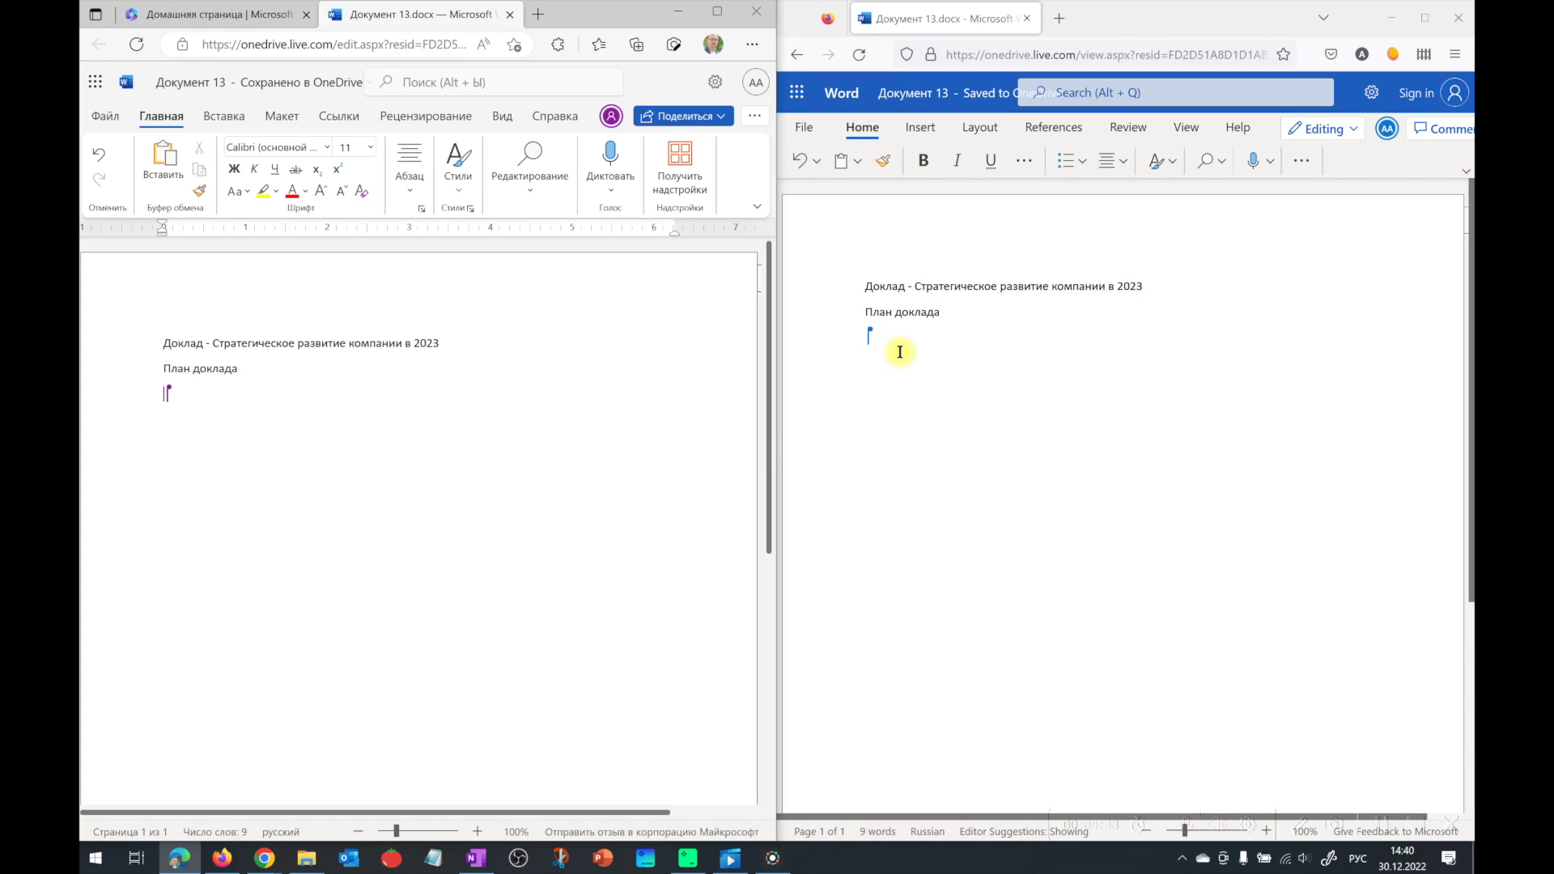
In Firefox, type the section lines Введение, Осноная часть and Заключение
text(Введение)
key(Return)
text(Осноная часть)
key(Return)
text(Зк)
key(BackSpace)
text(аключение)
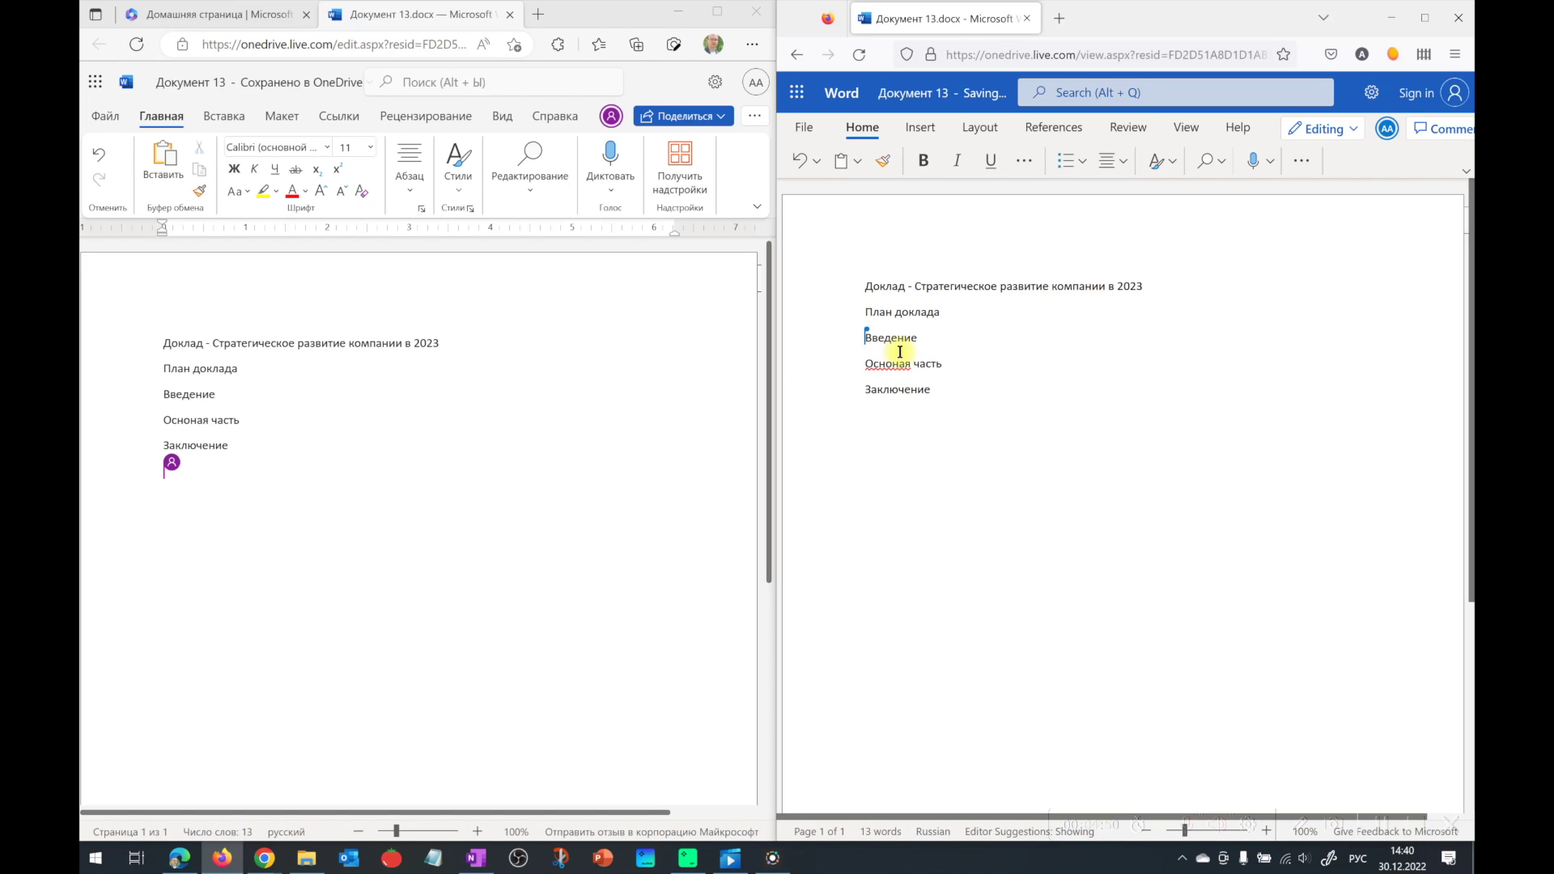
In Edge, add the lines Тезис 1, Тезис 2 and Тезис 3 under Введение
click(241, 394)
key(Return)
text(Тезис 1)
key(Return)
text(Тезис 2)
key(Return)
text(Тезис 3)
Format the three Тезис lines as a bulleted list and maximize the Edge window
drag(242, 469, 198, 425)
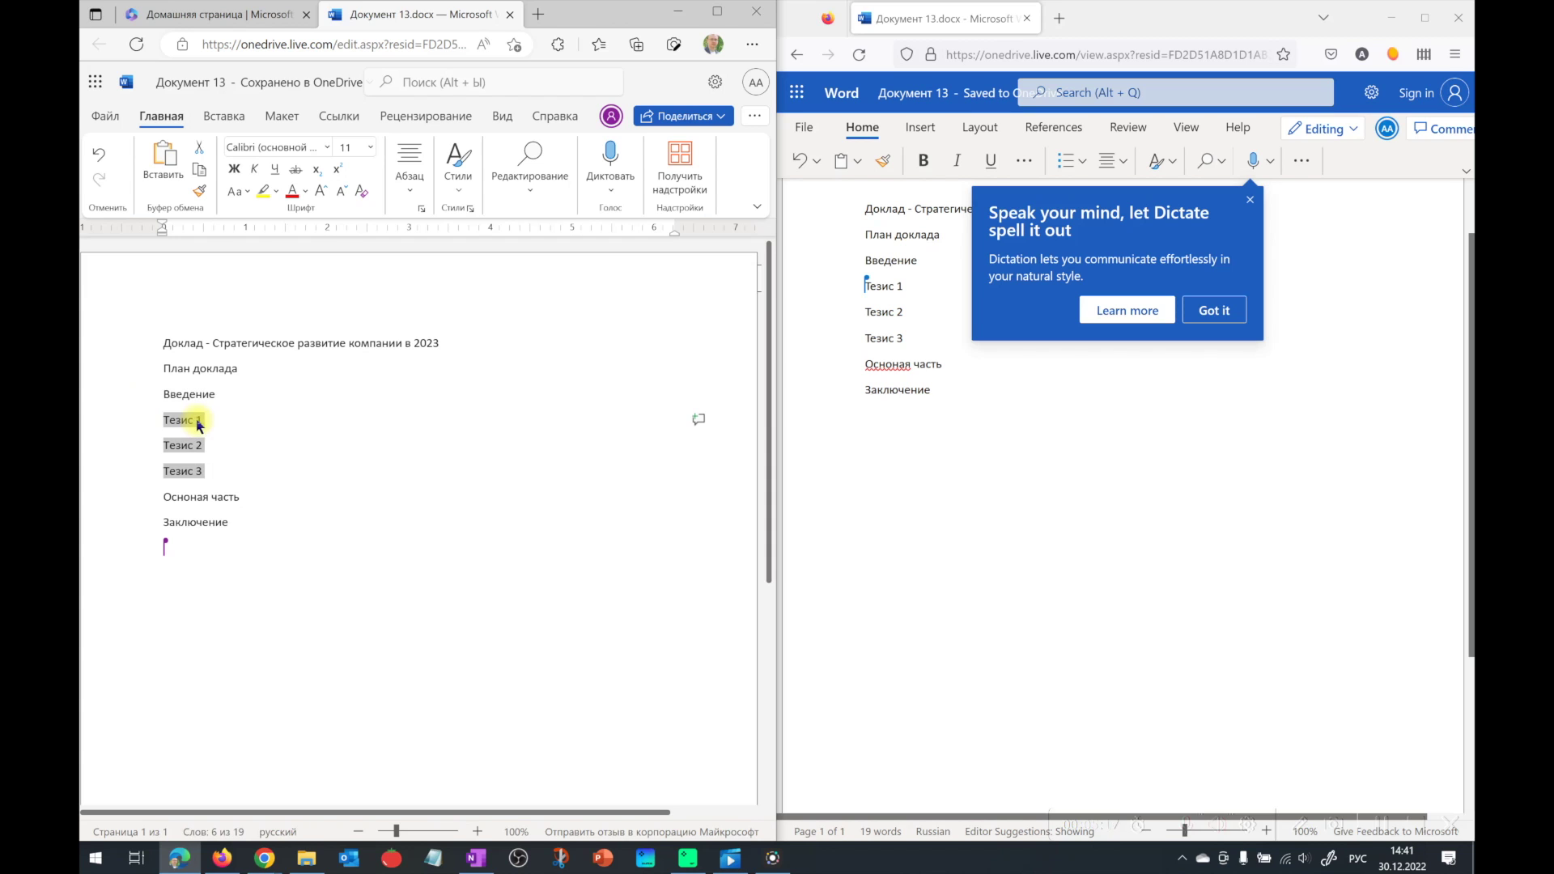
right_click(198, 425)
click(377, 392)
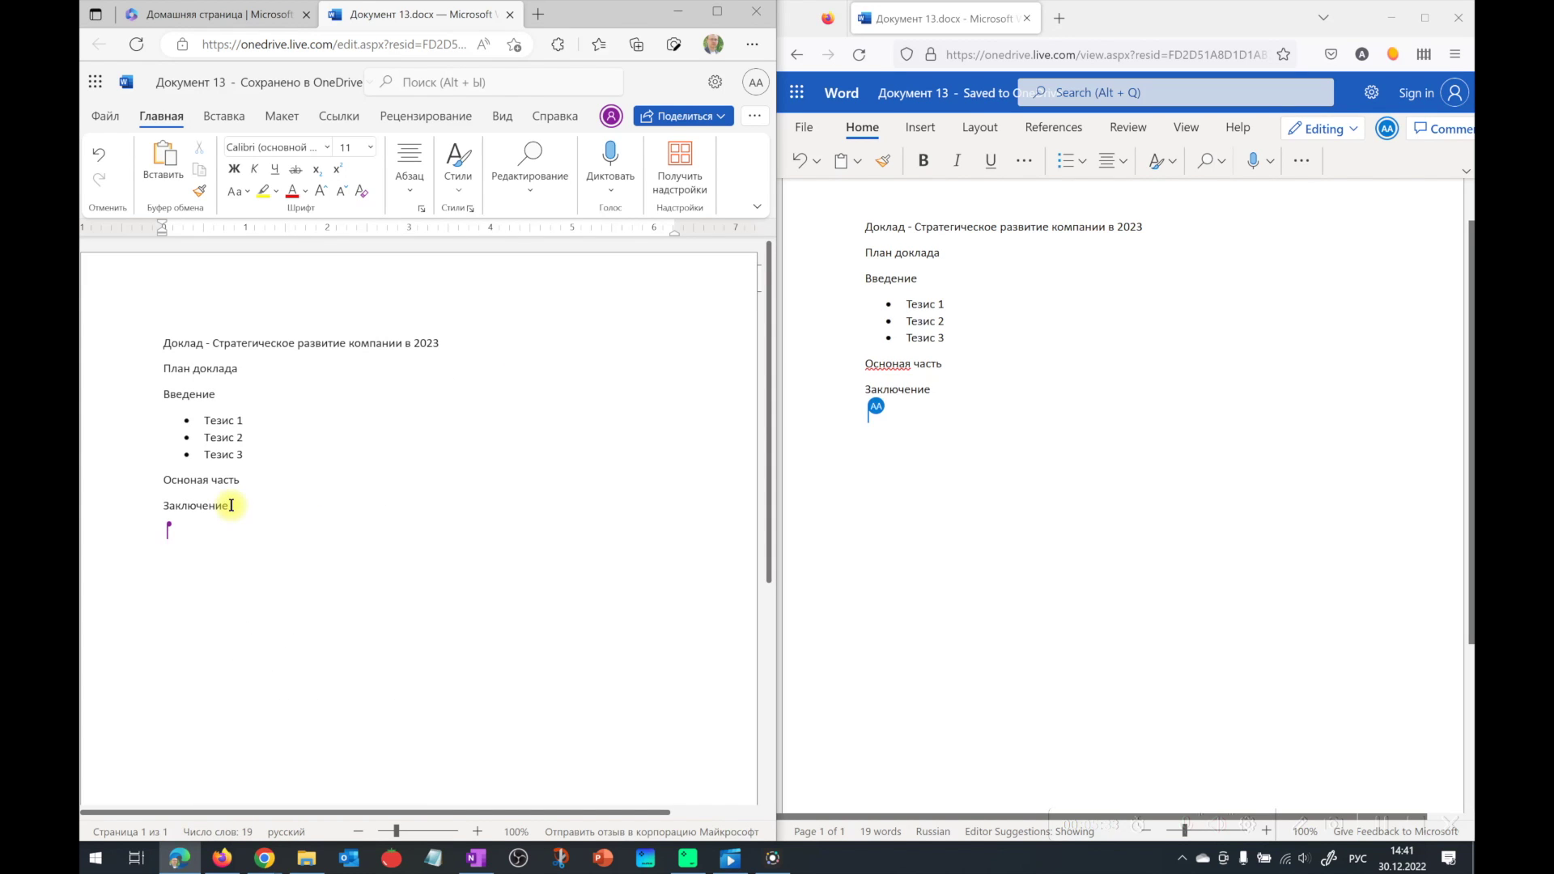
click(235, 479)
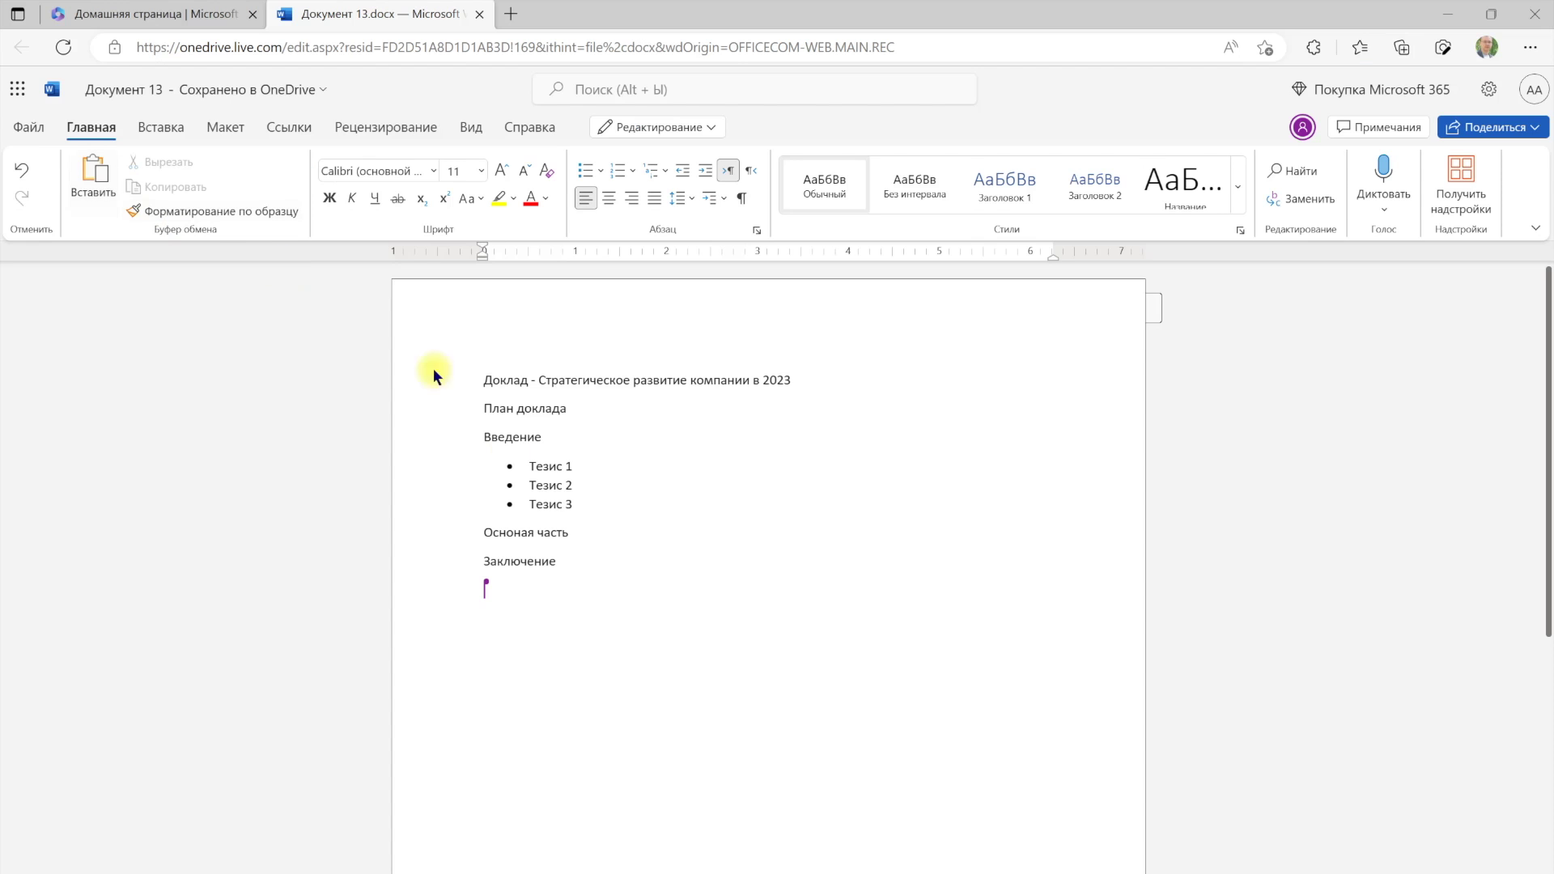
click(581, 482)
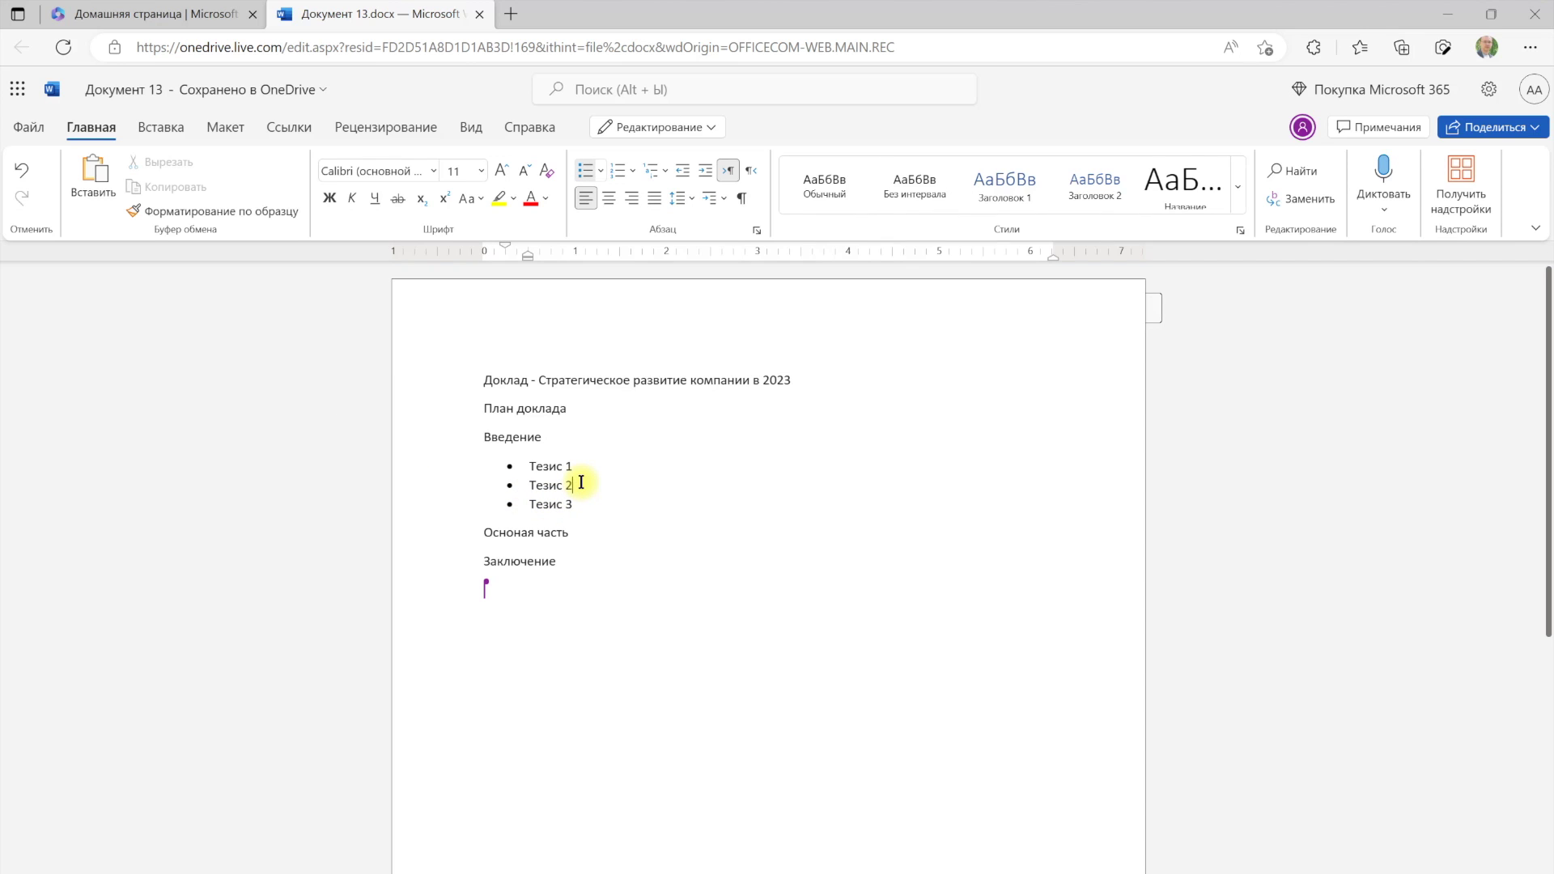
click(36, 129)
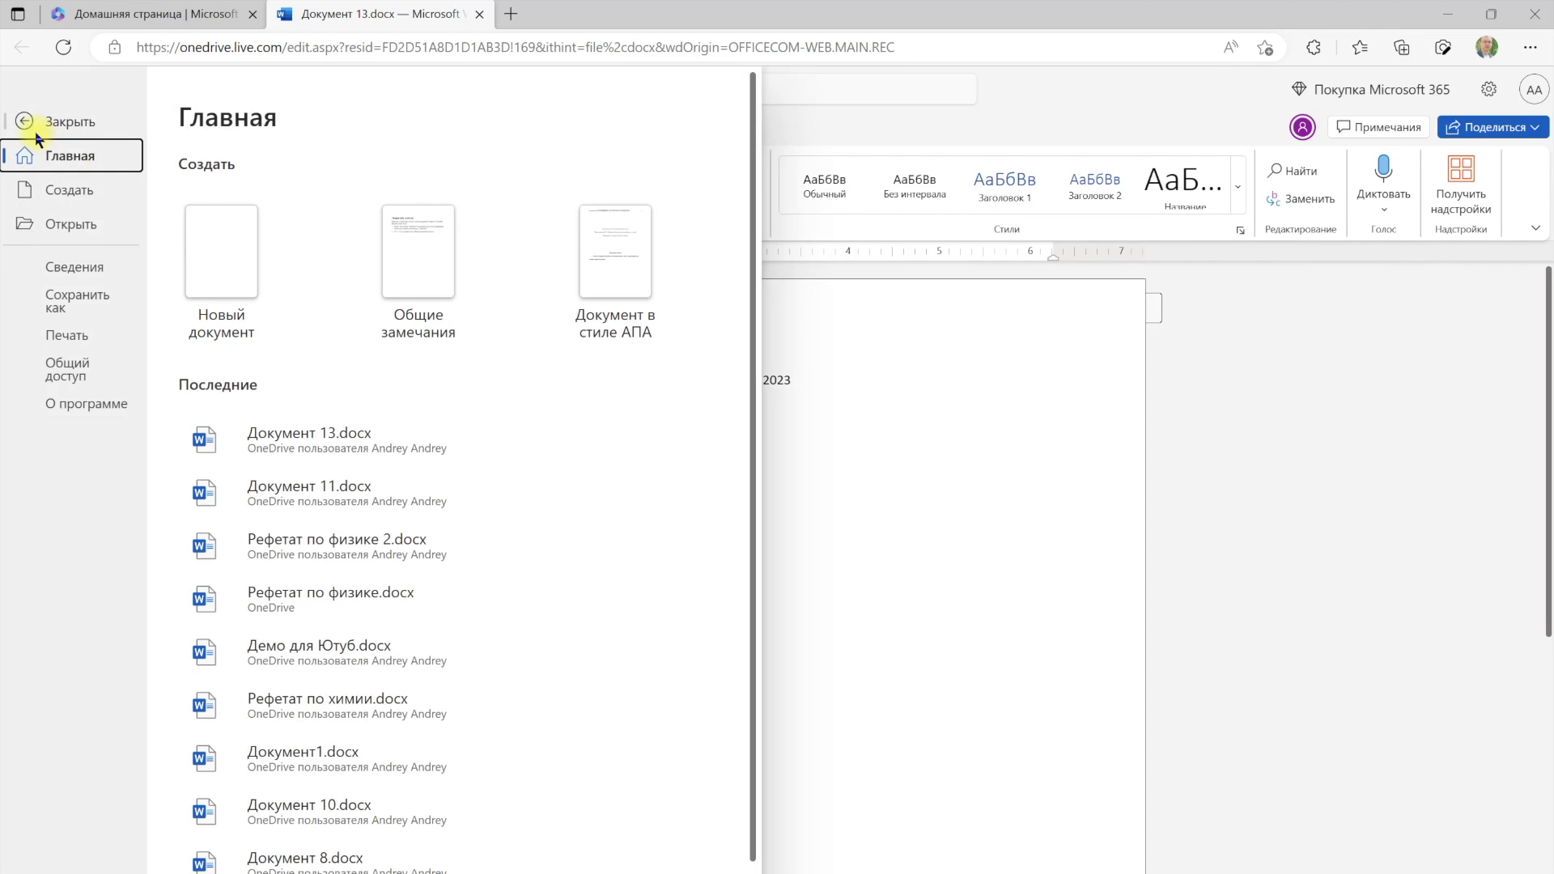
Open Документ 13's version history and preview the latest, 2-minute and 19-minute-old versions
click(71, 271)
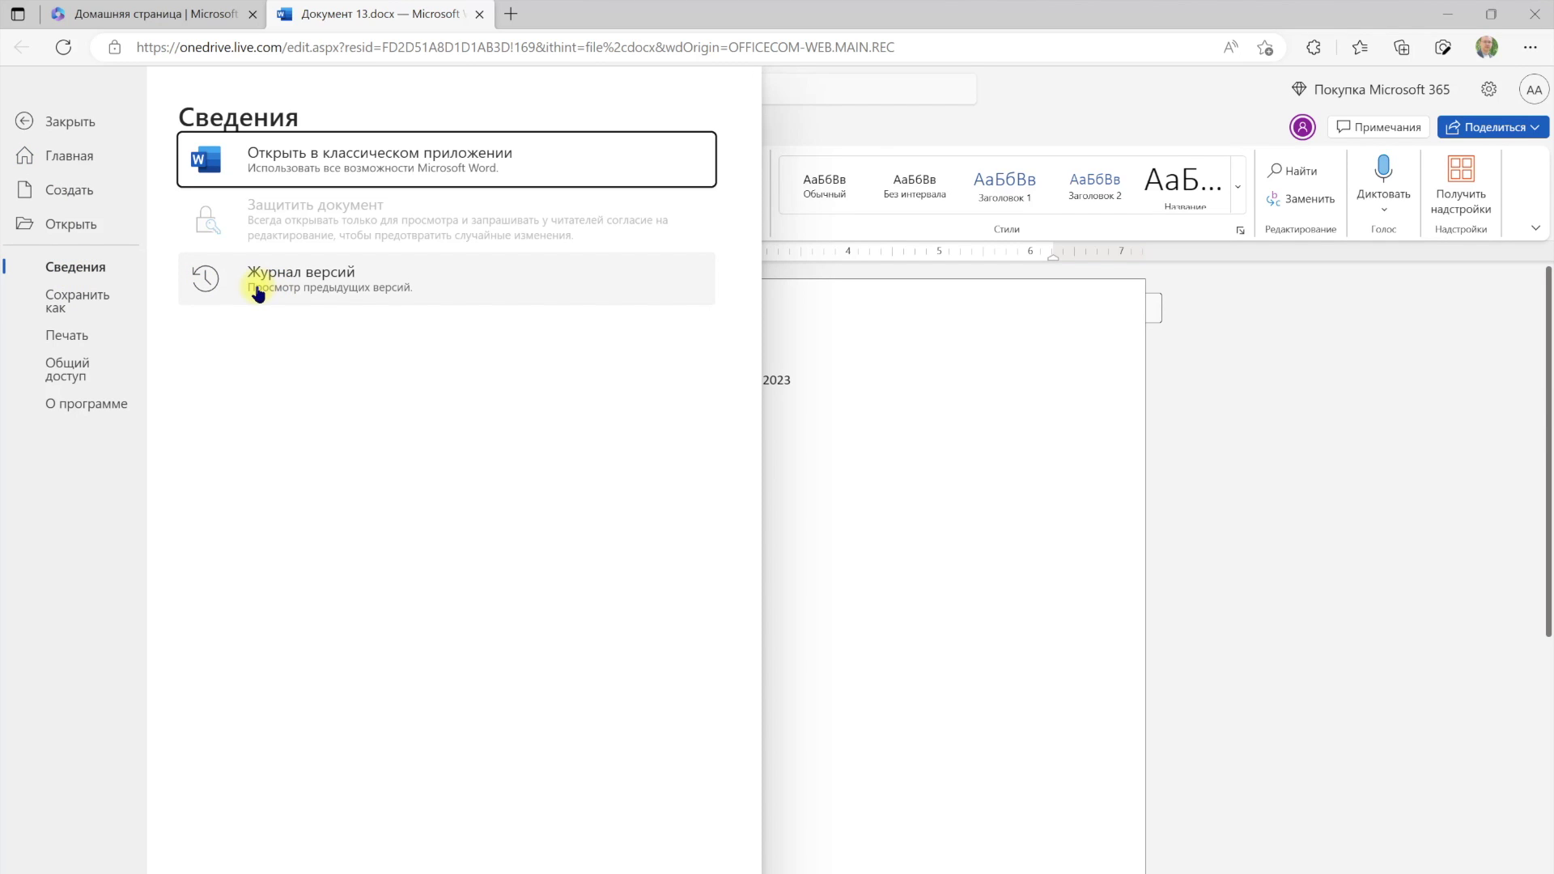
click(256, 285)
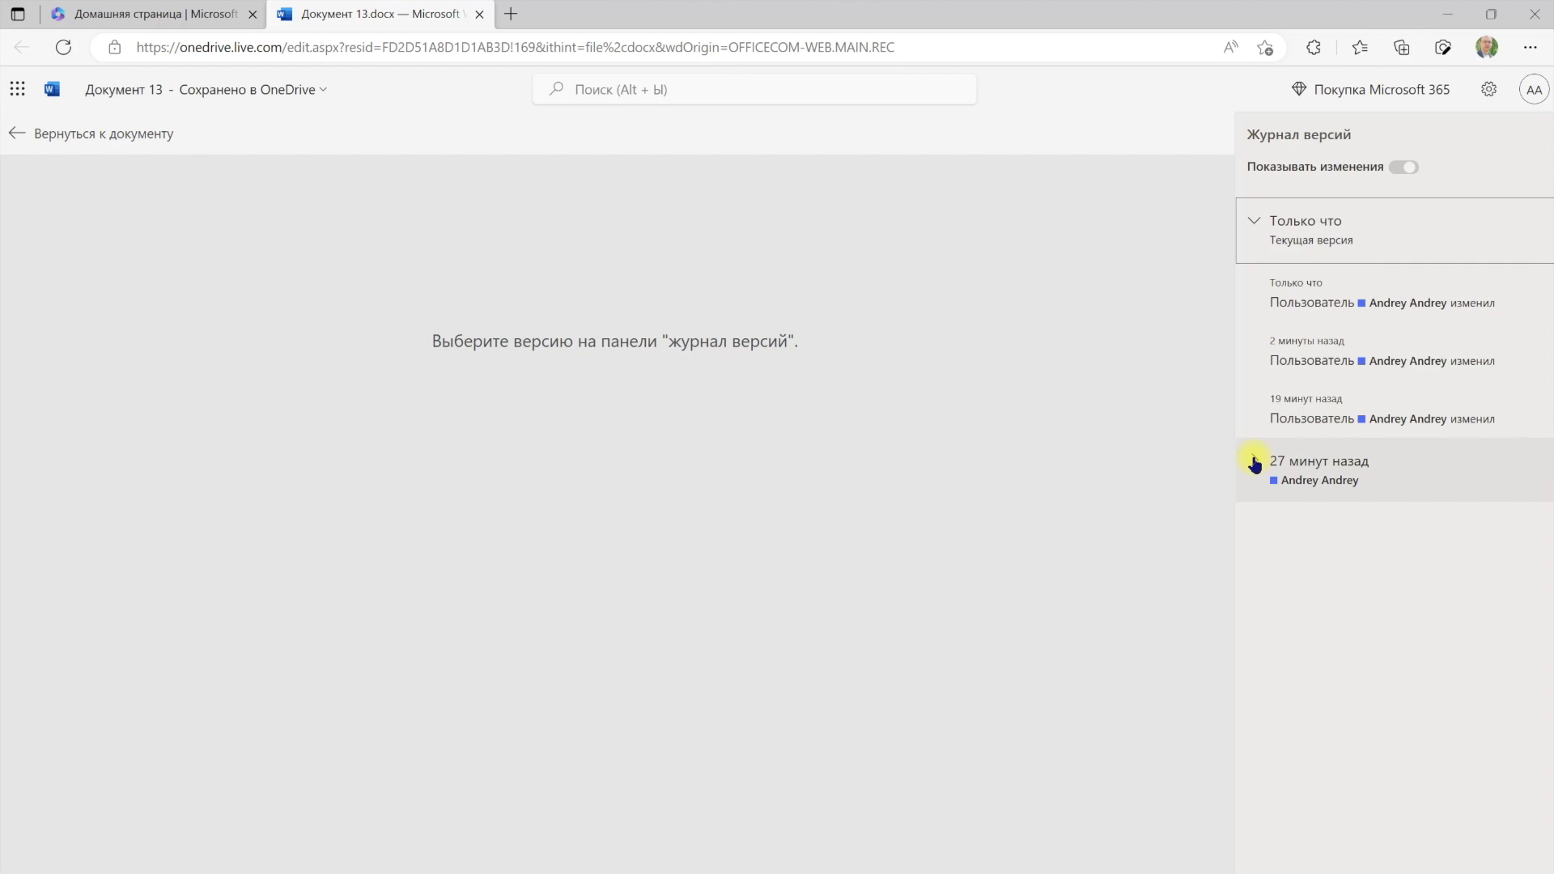
click(1318, 303)
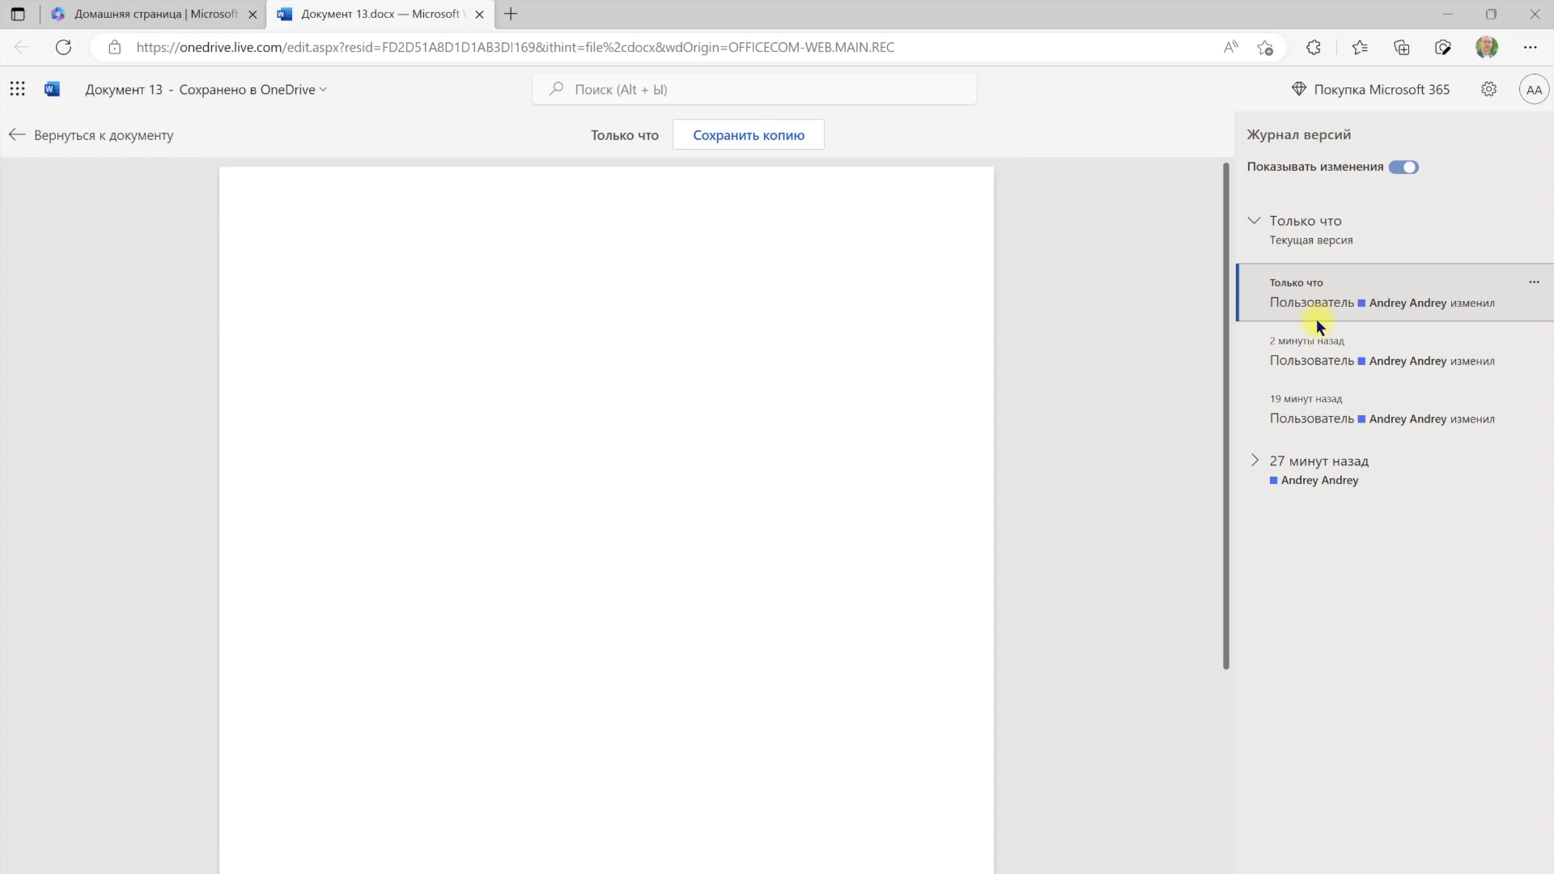
click(1307, 356)
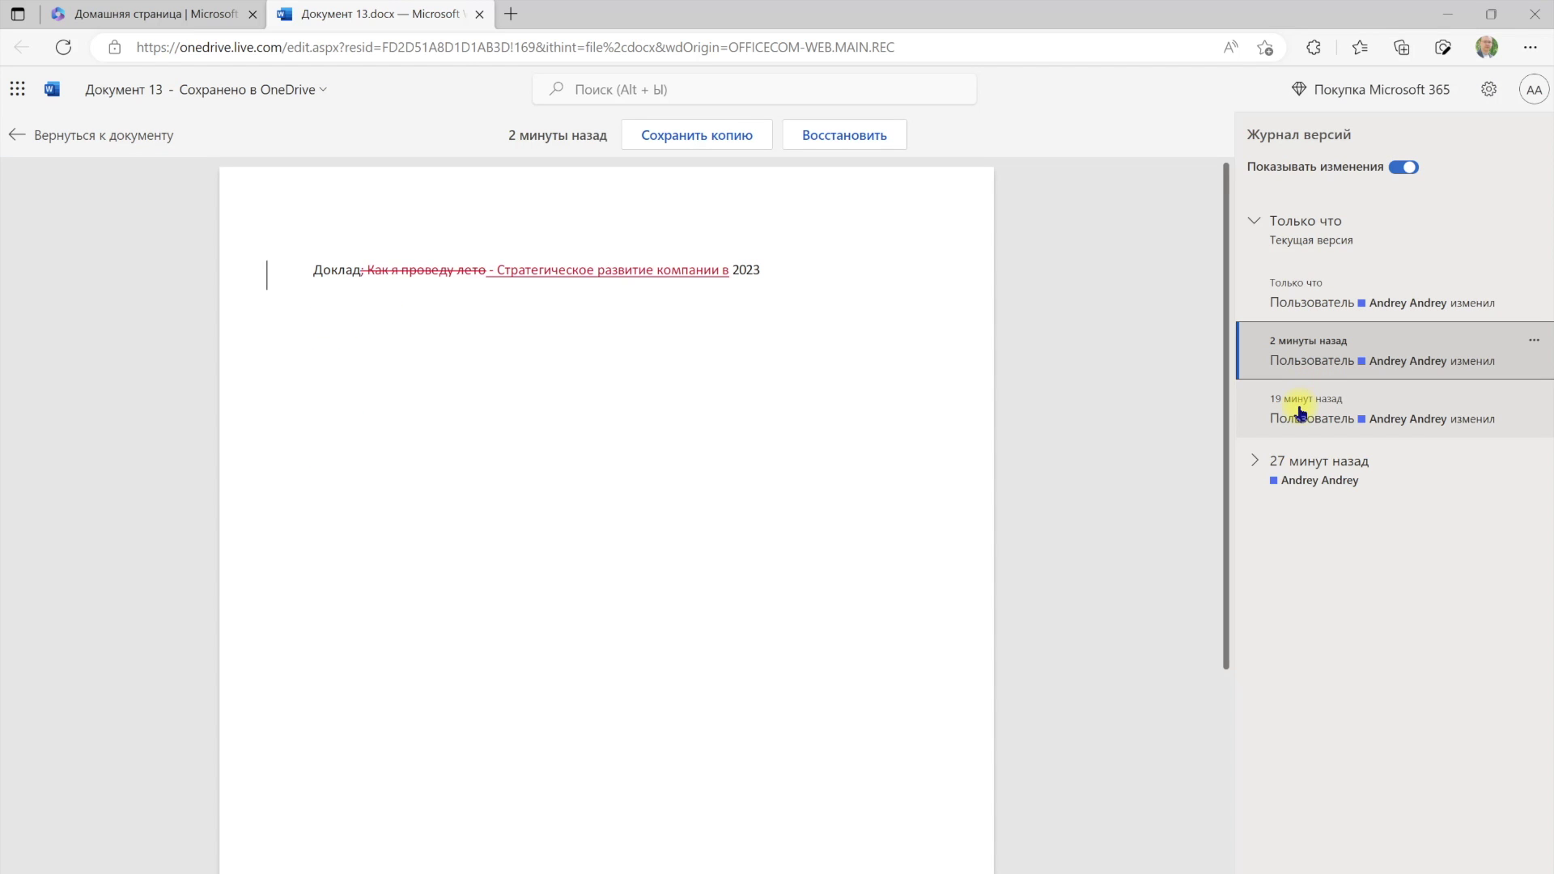
click(1299, 412)
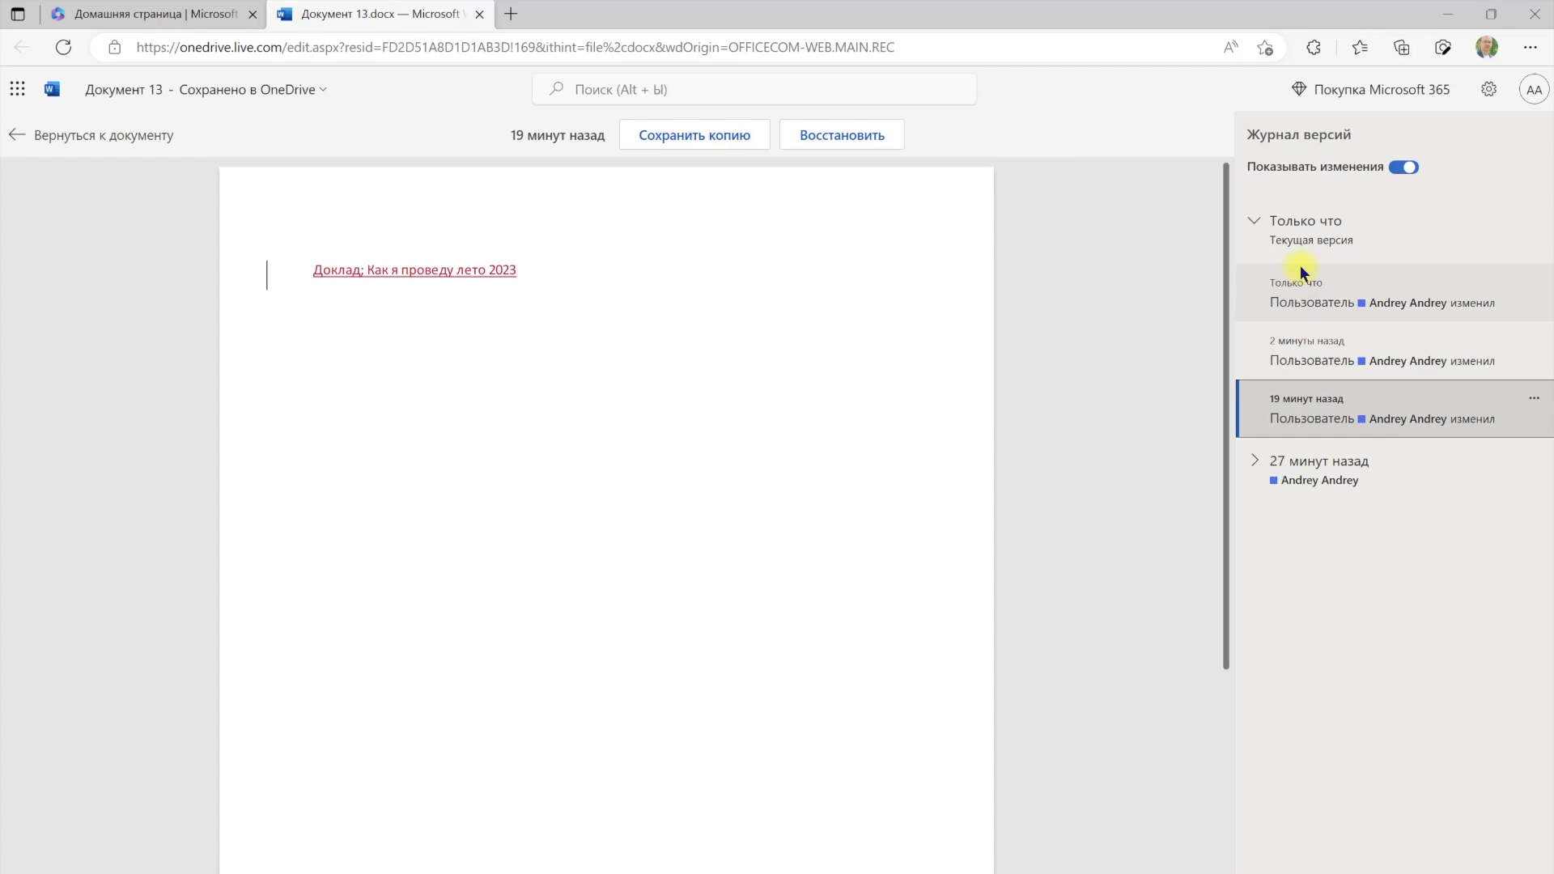
click(1298, 296)
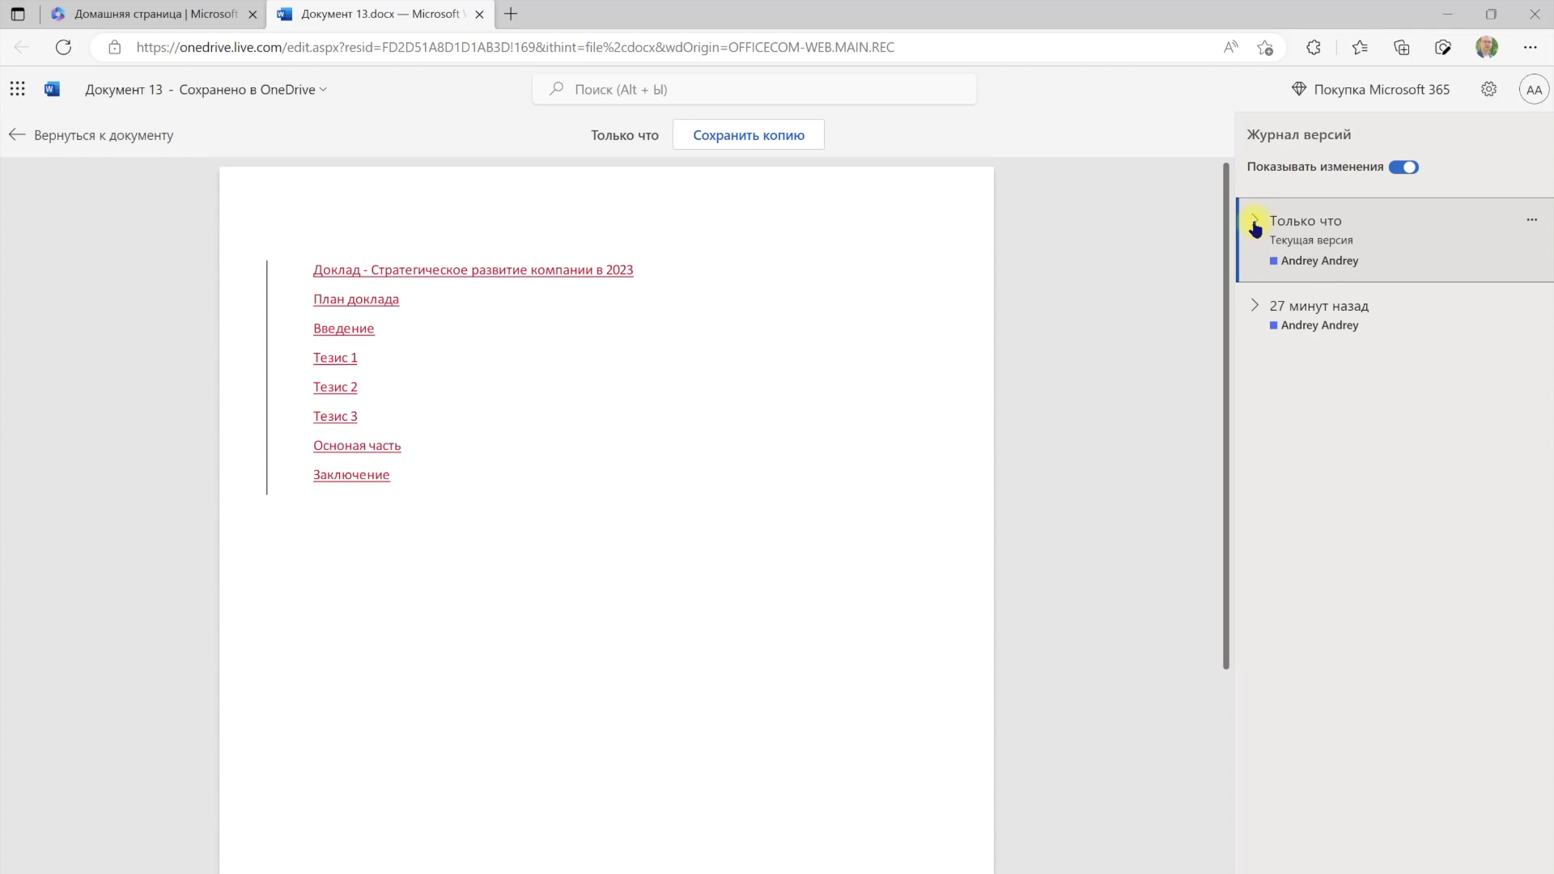
Expand the current version and preview its newest sub-version and the two older versions again
click(1255, 225)
click(1290, 306)
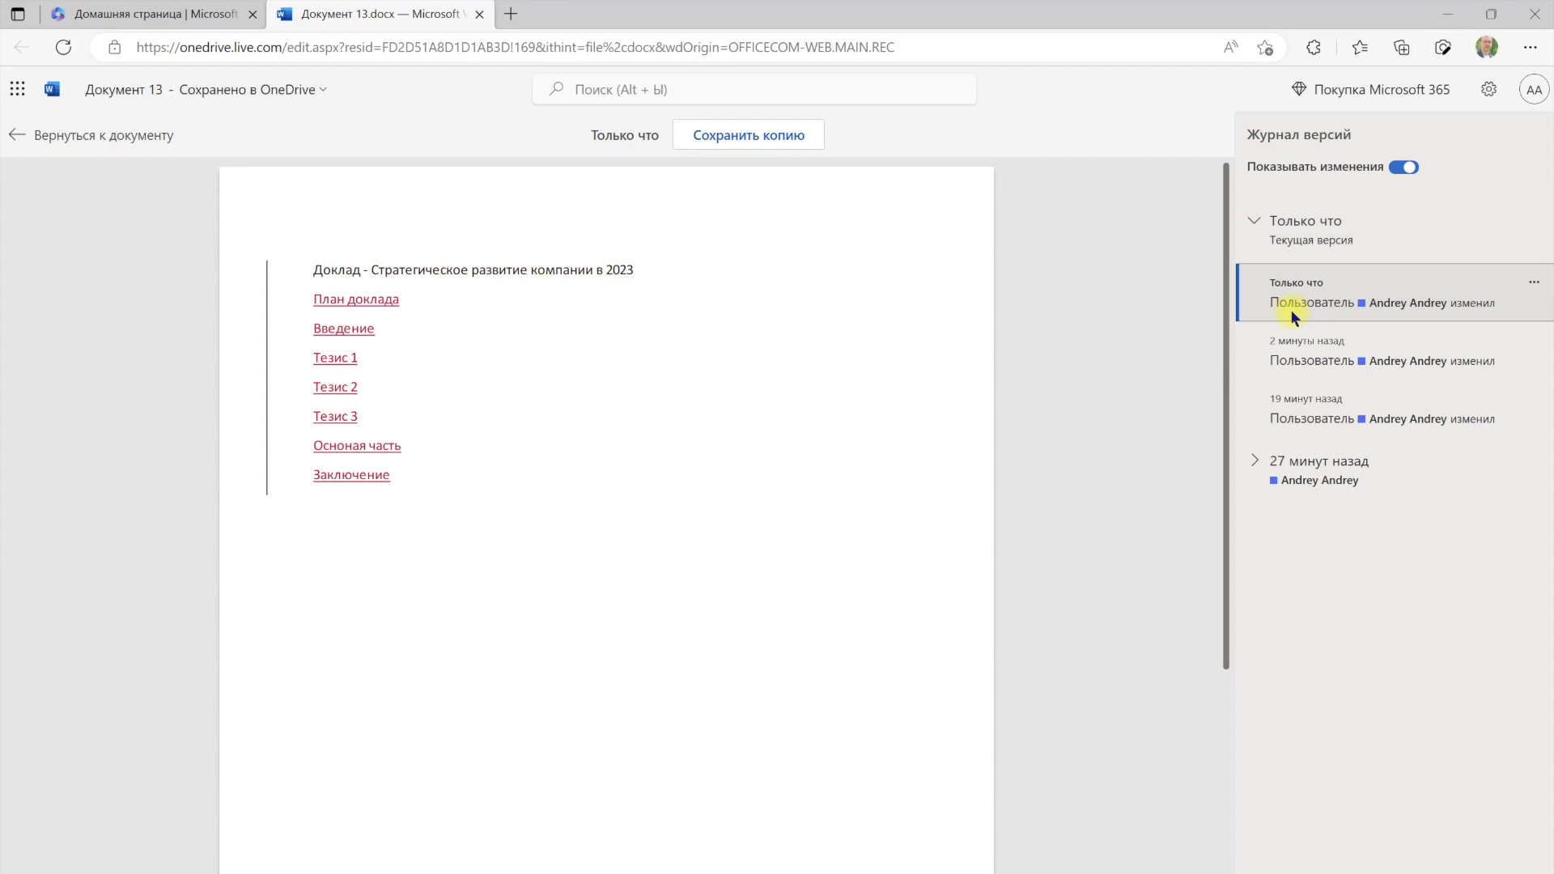
click(1292, 365)
click(1297, 409)
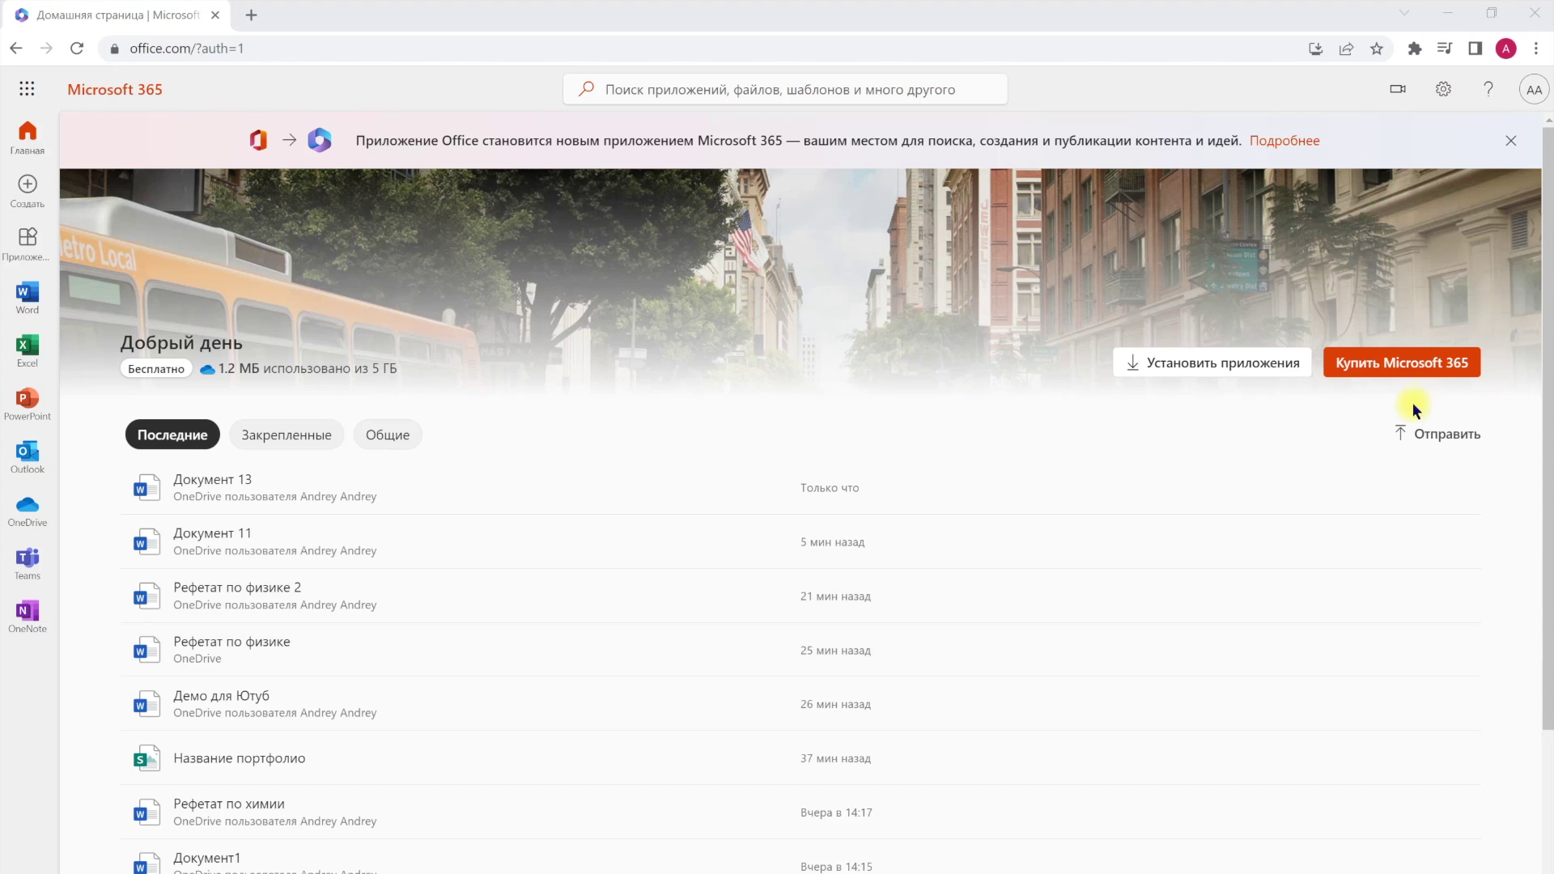
Install Microsoft 365 as a Chrome app with Установить and centre its new window
click(1536, 51)
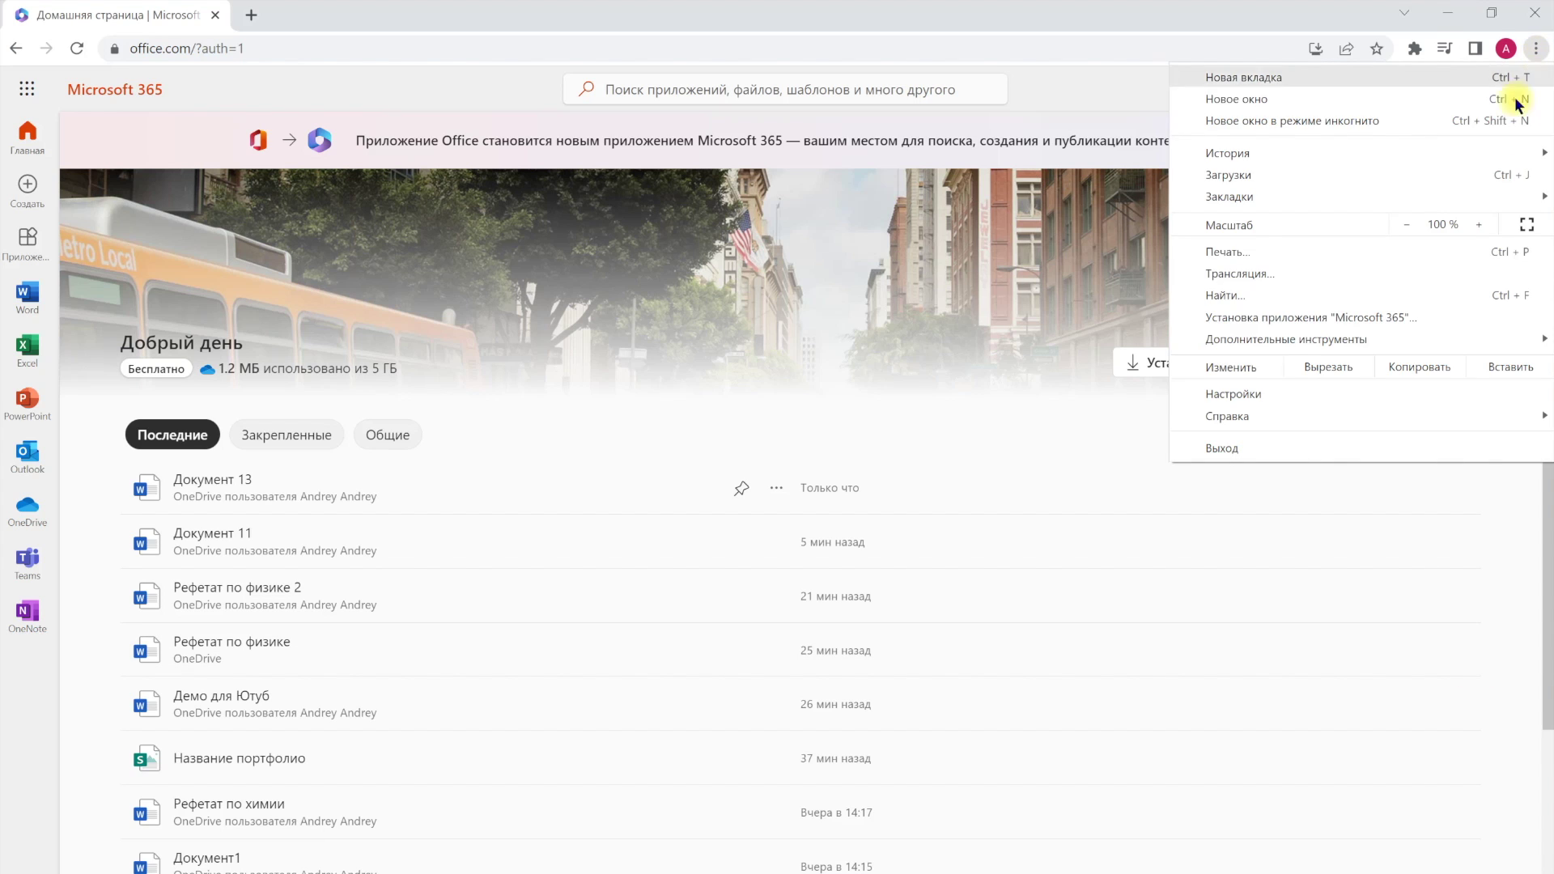
click(1435, 317)
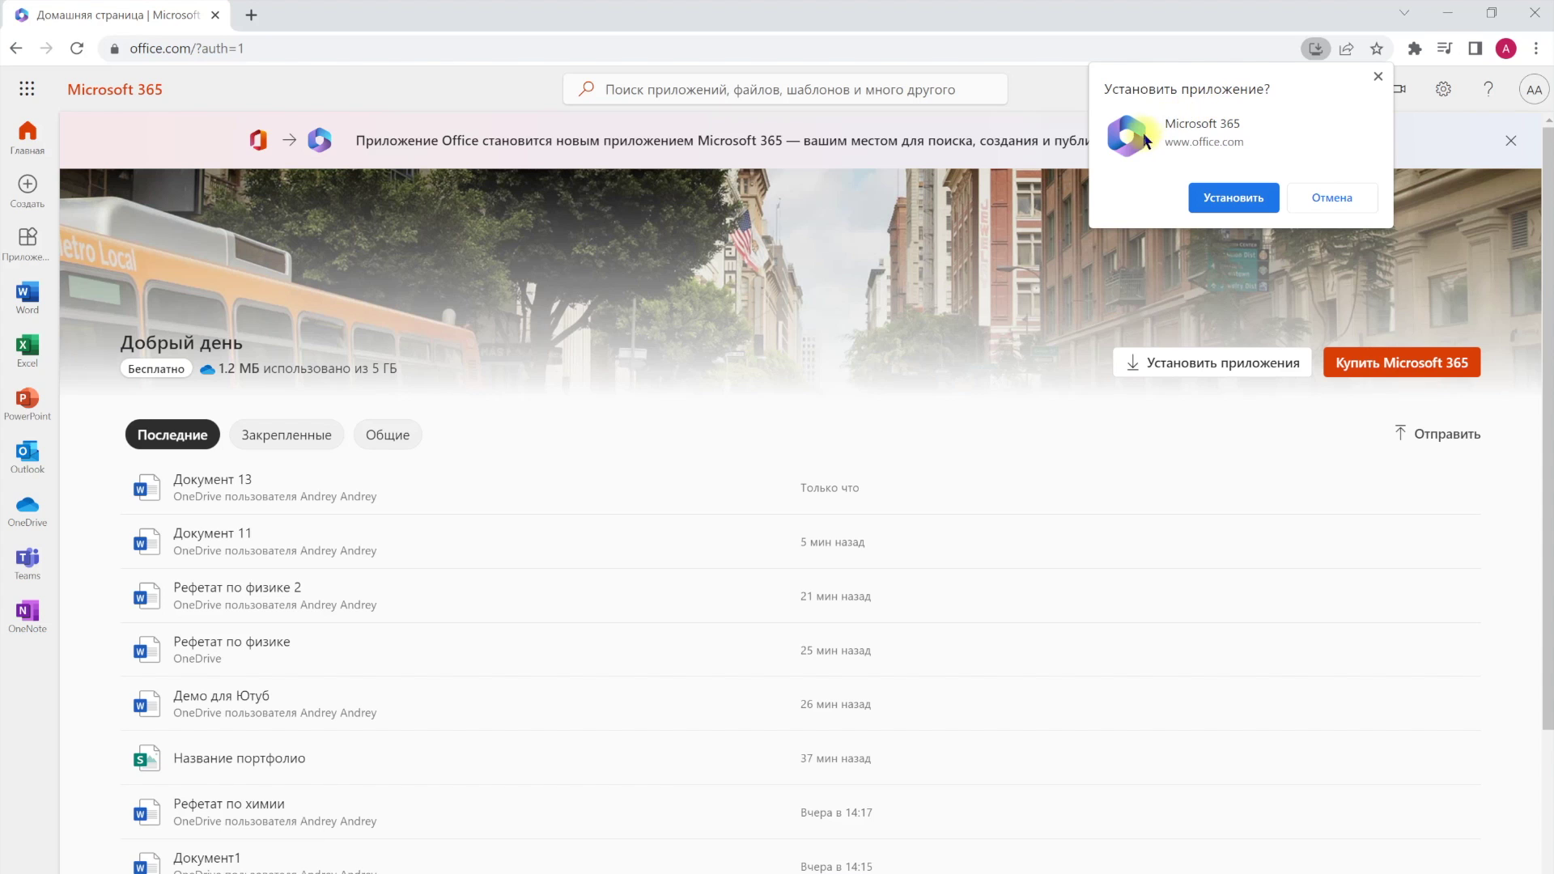
click(1214, 198)
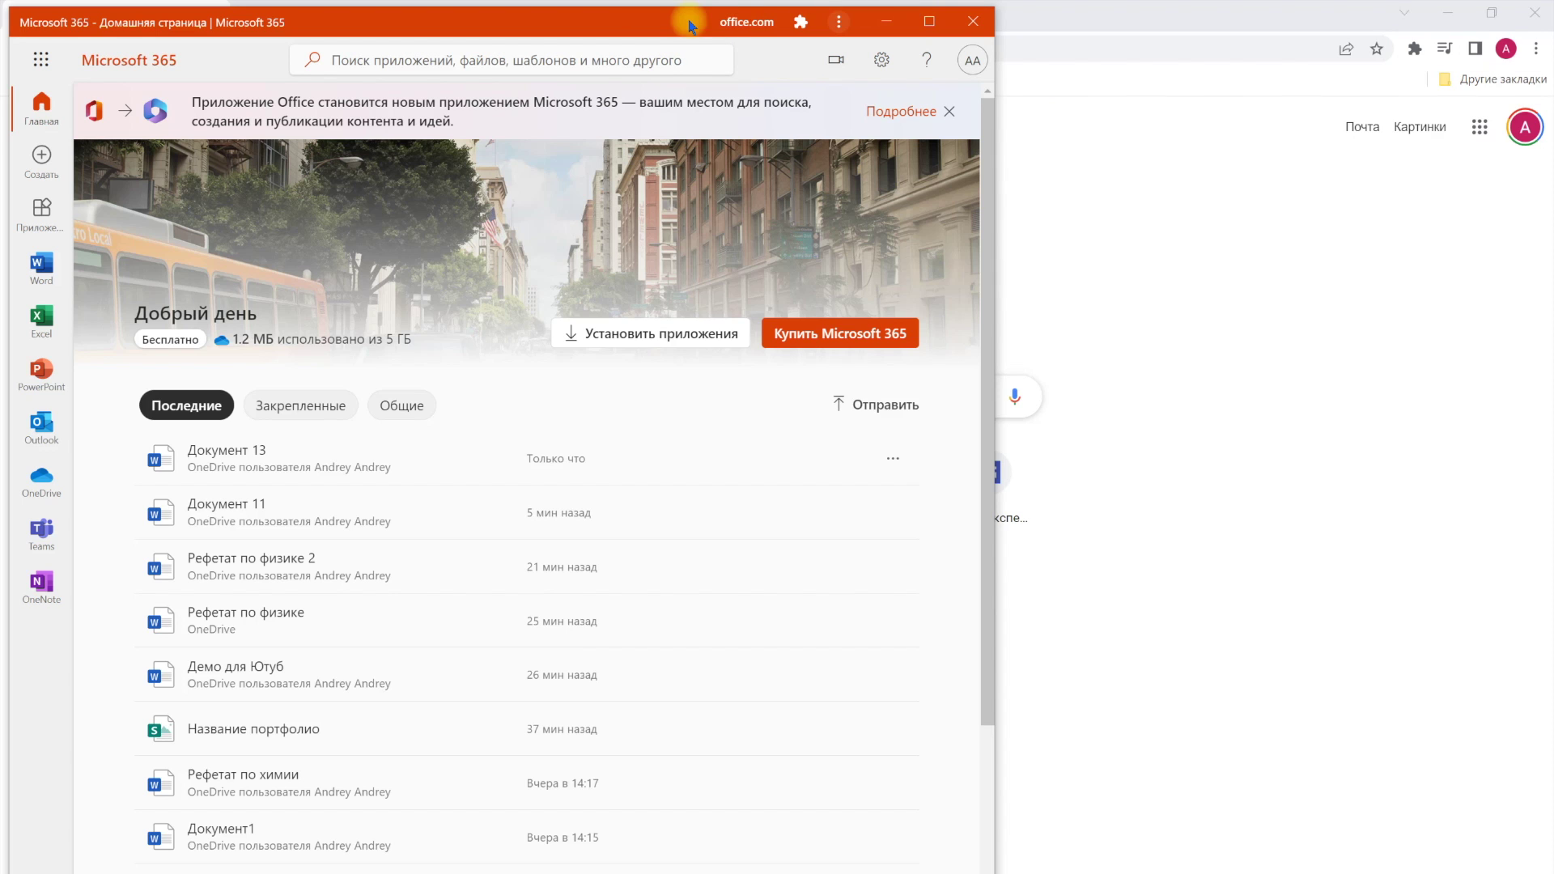
drag(694, 32, 931, 42)
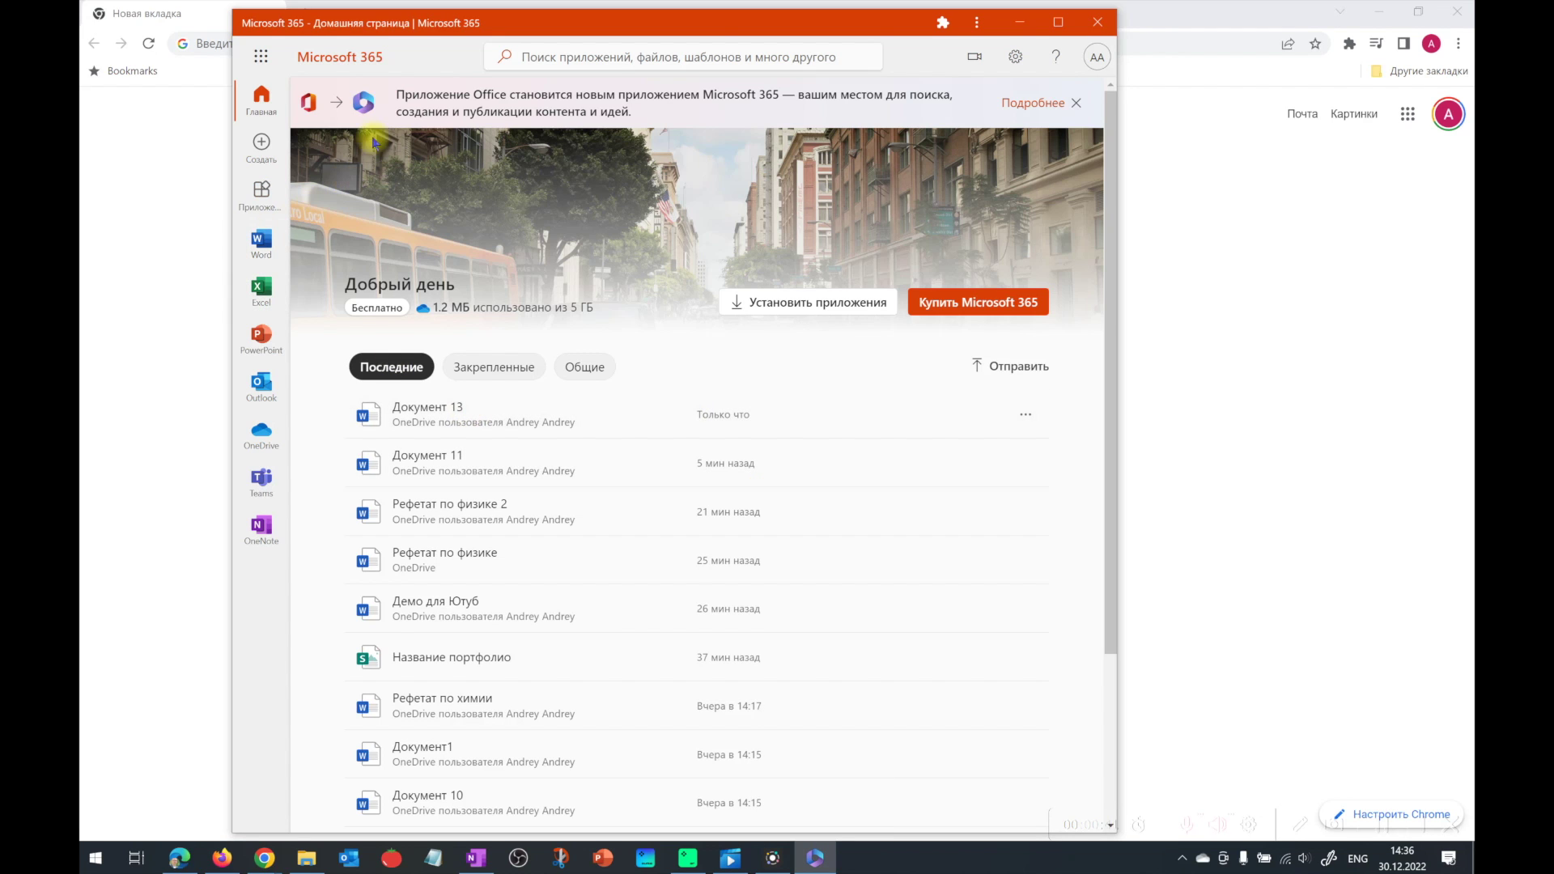
In the app, browse the Создать page, then the Word and Excel start pages
click(264, 147)
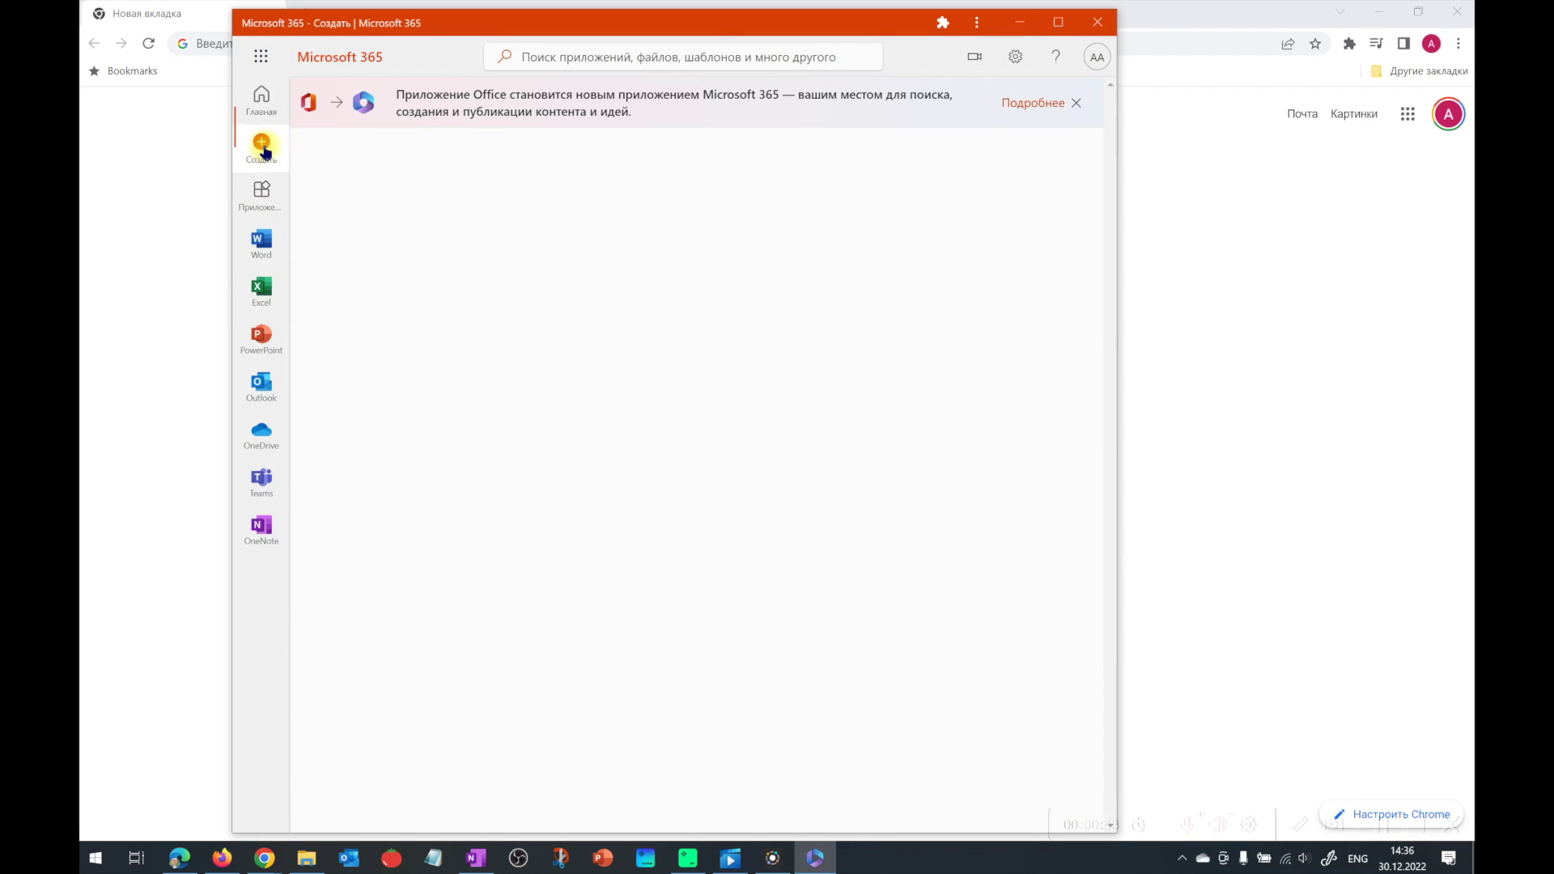
click(258, 247)
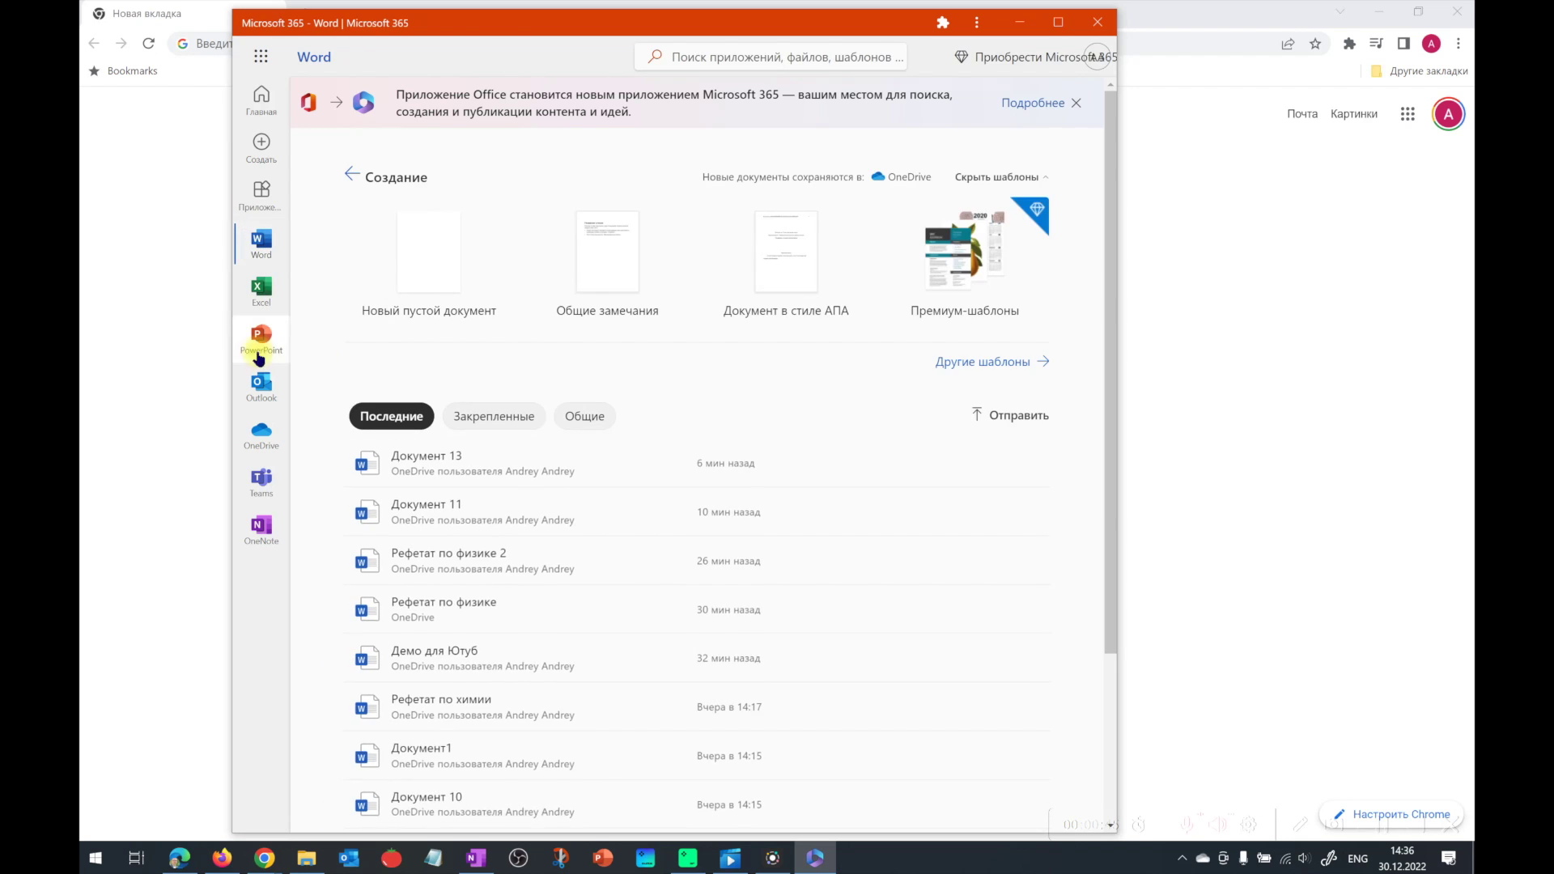
click(261, 290)
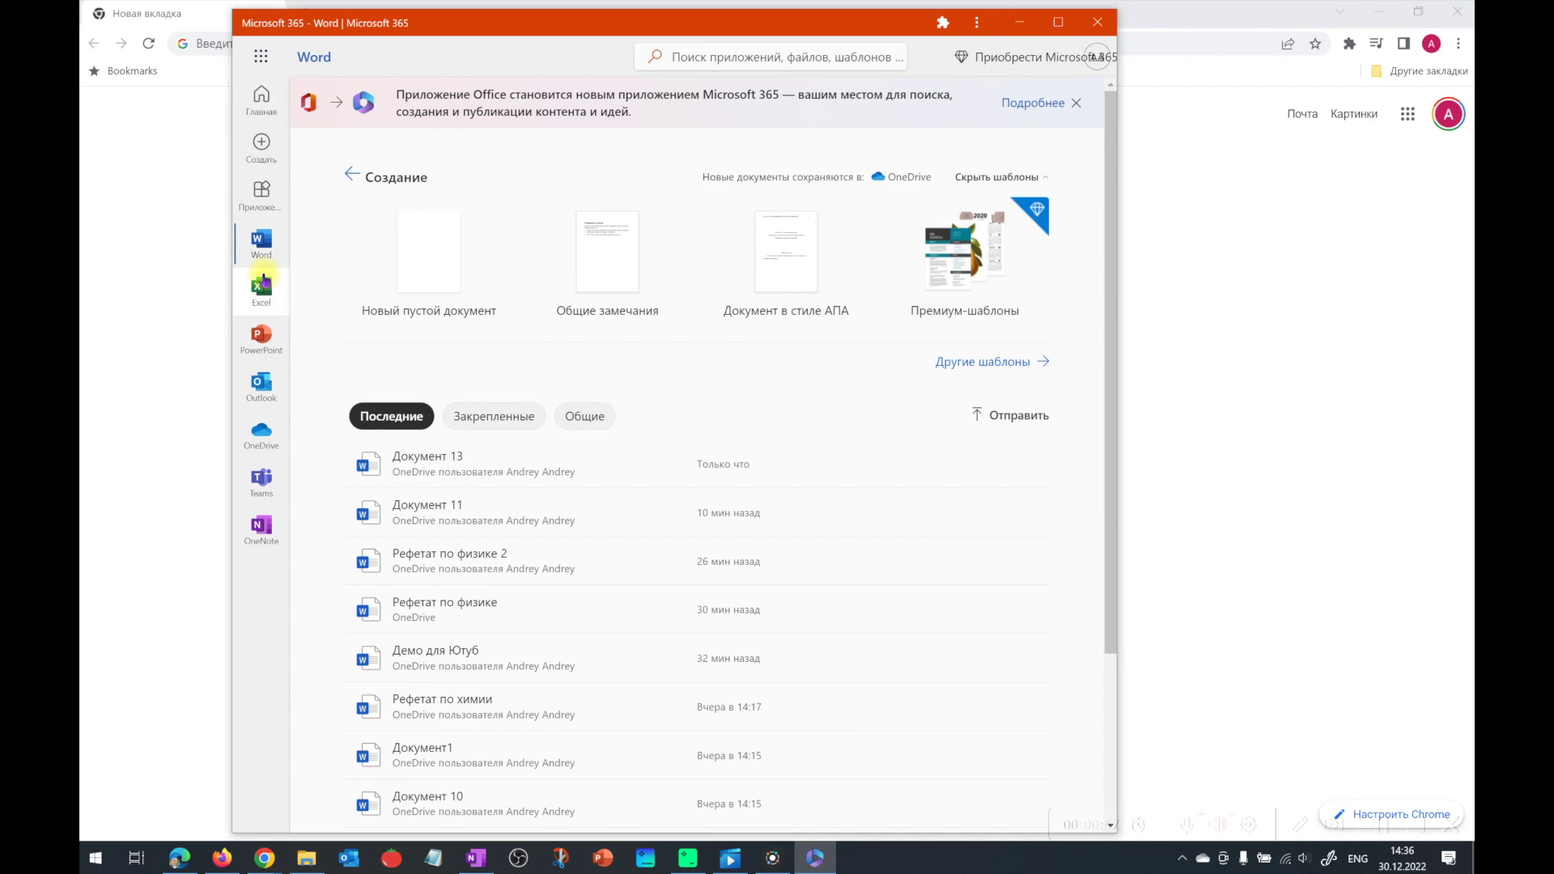
Close the app window and relaunch Microsoft 365 from its desktop shortcut
click(1098, 23)
click(1457, 11)
double_click(114, 210)
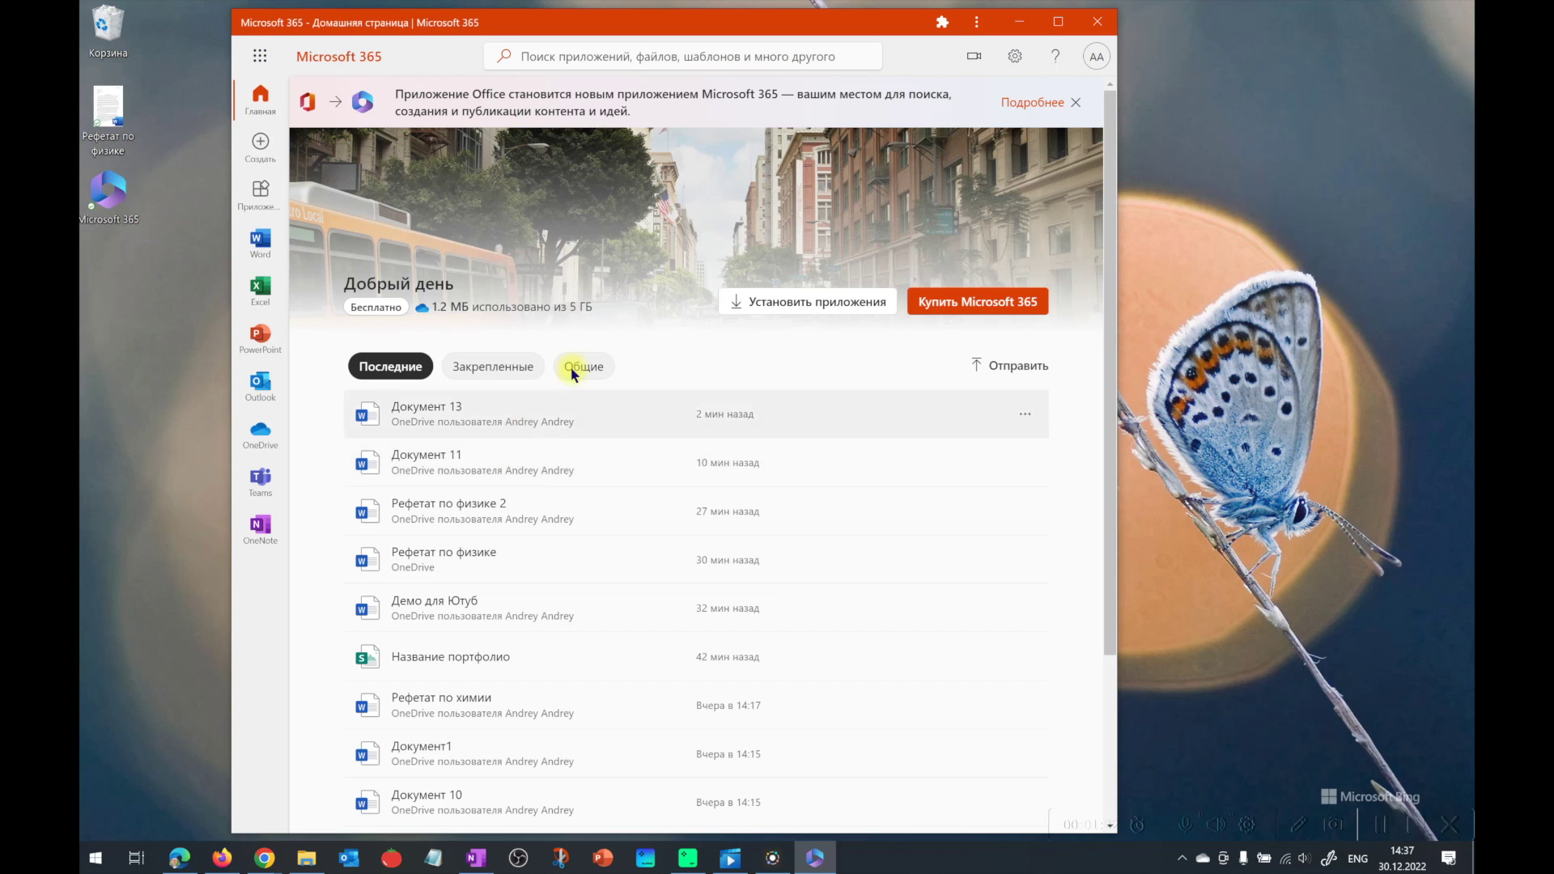
Choose Удалить приложение Microsoft 365 from the app window's menu and confirm with Удалить
click(975, 24)
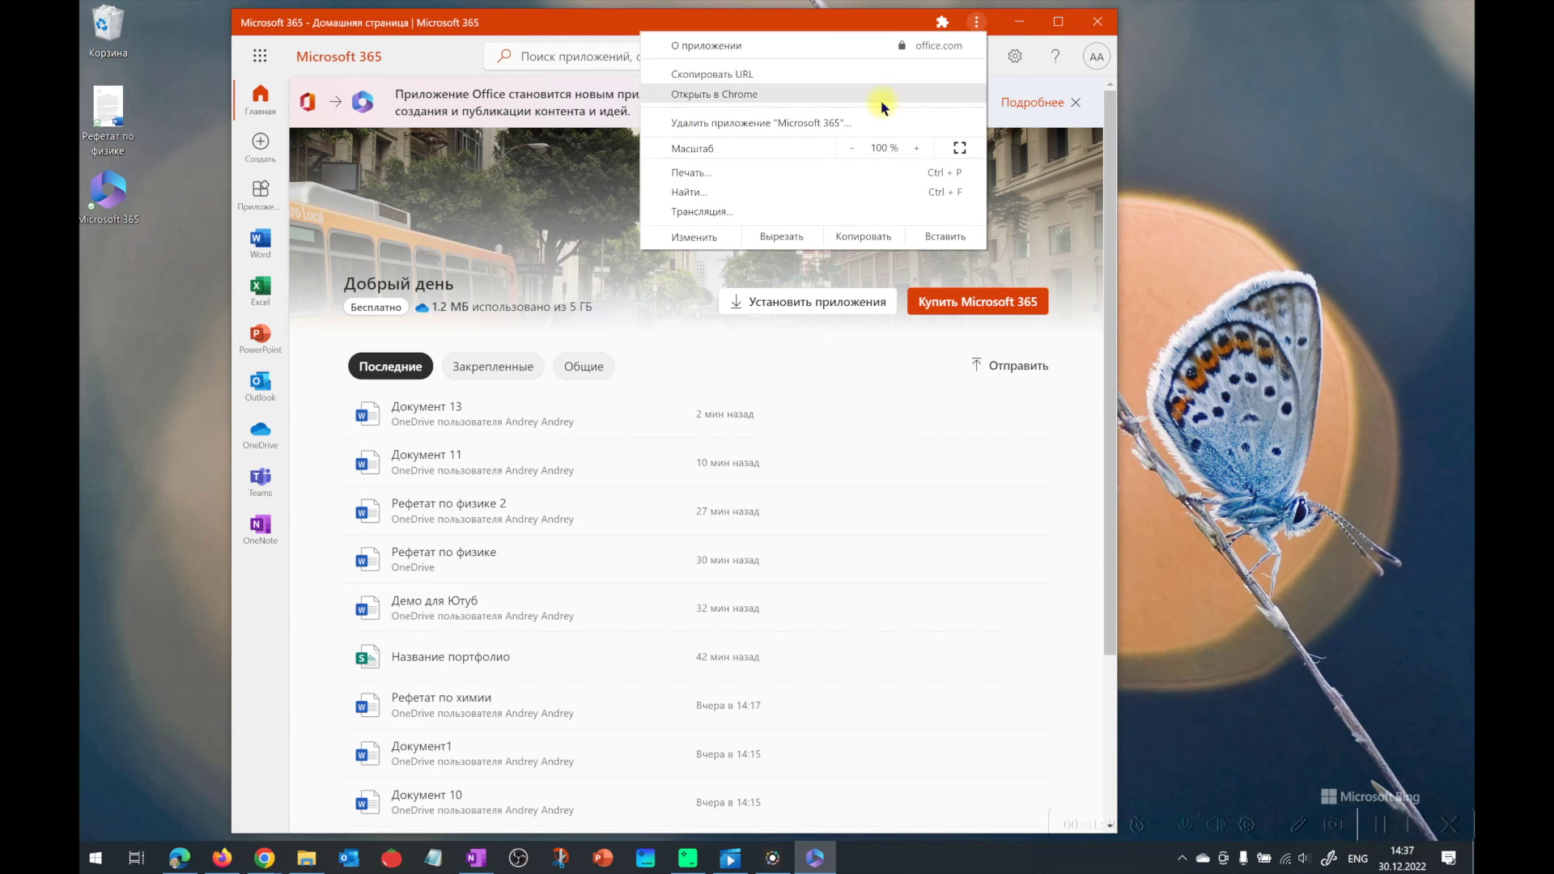
click(785, 126)
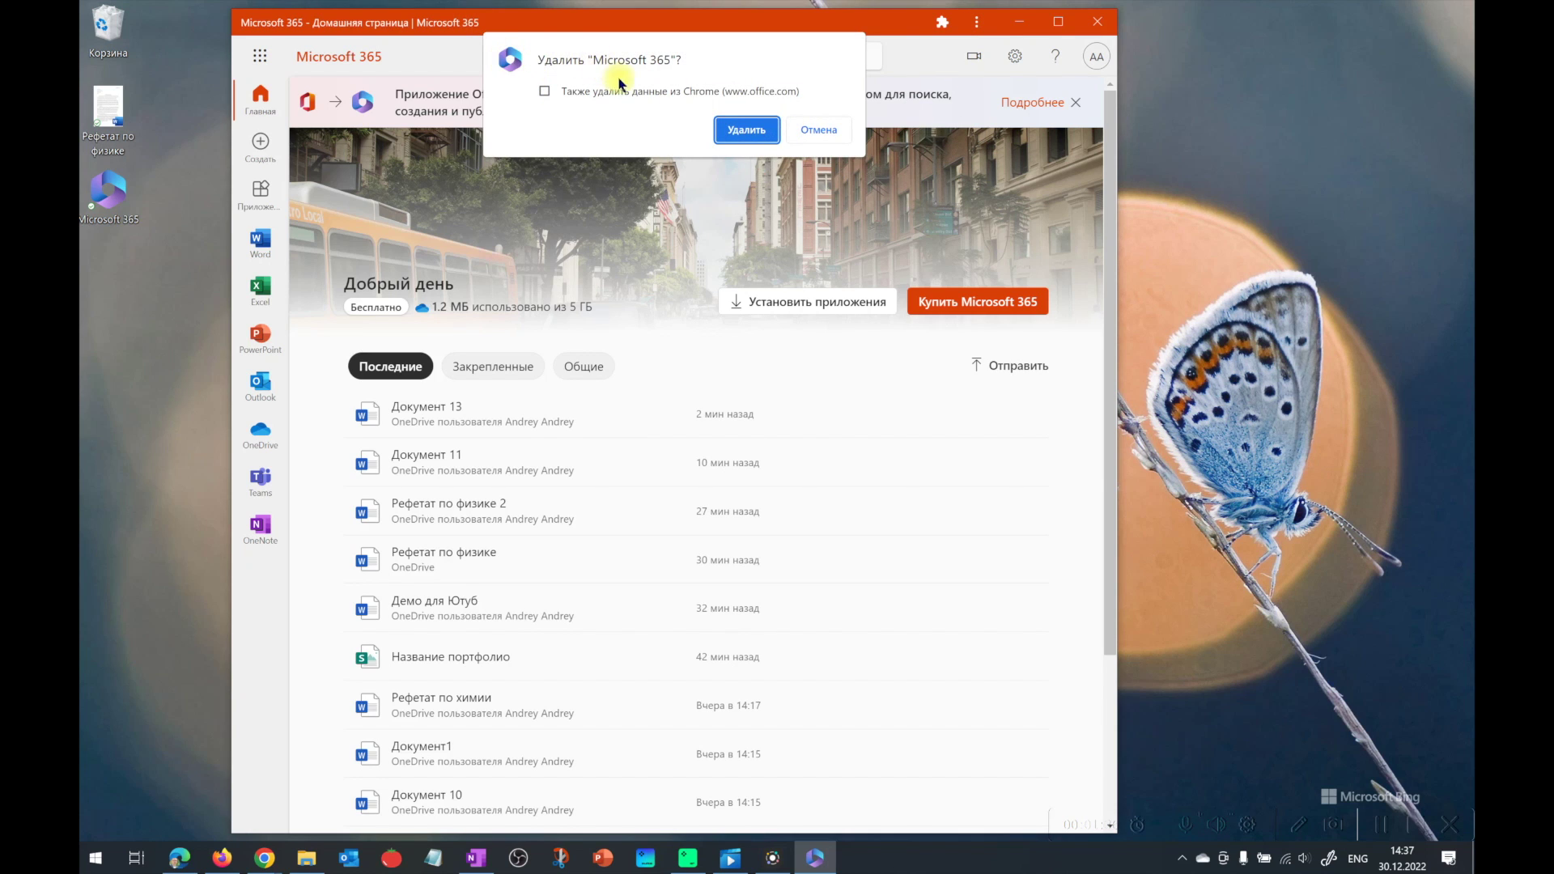
click(743, 127)
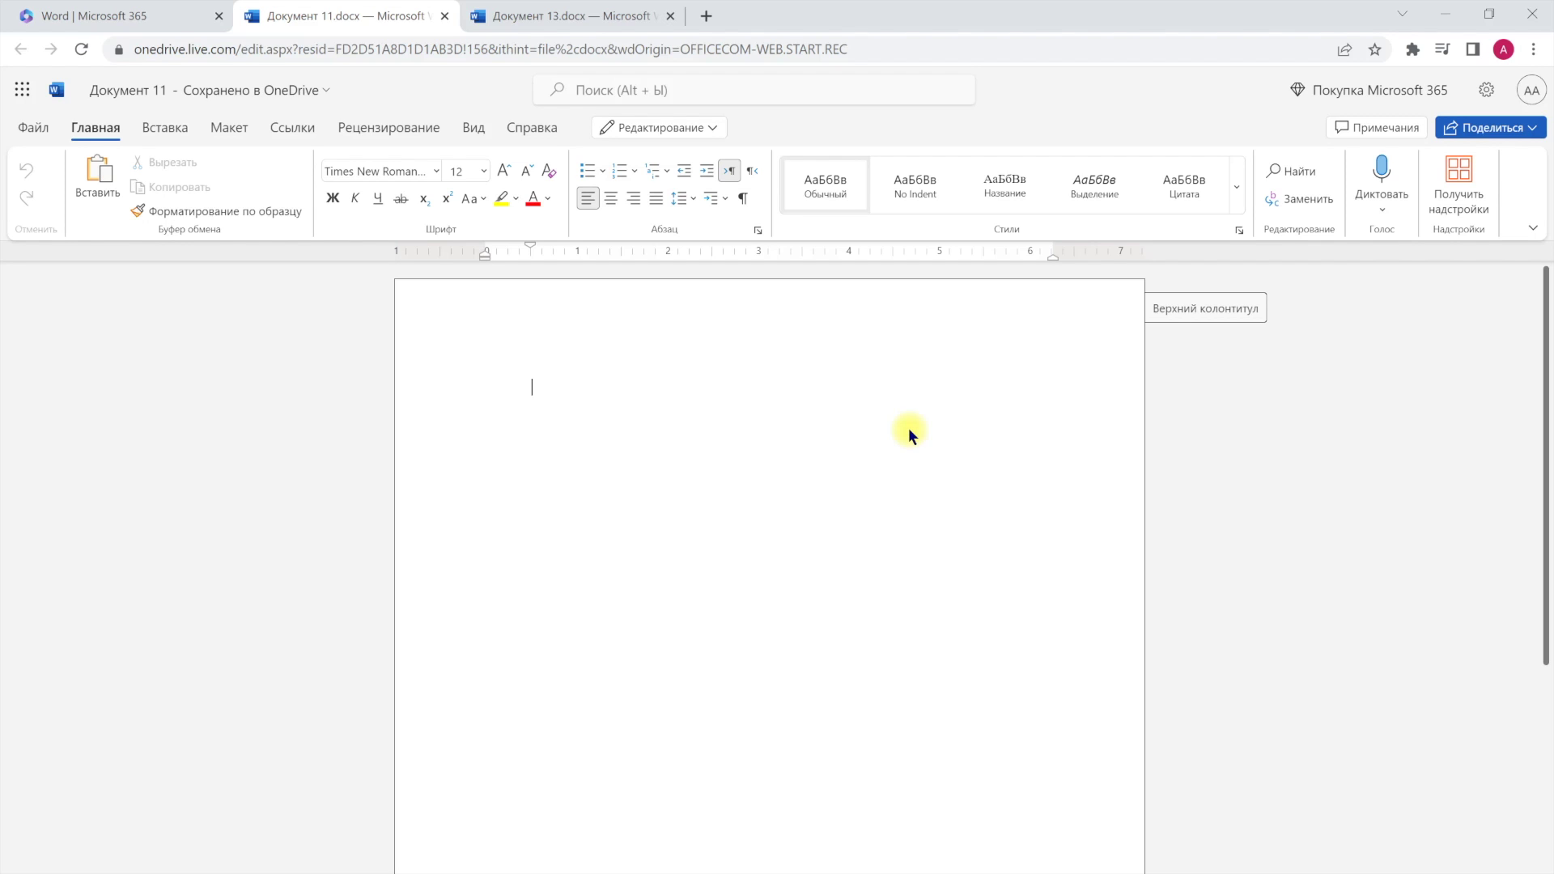
click(1464, 193)
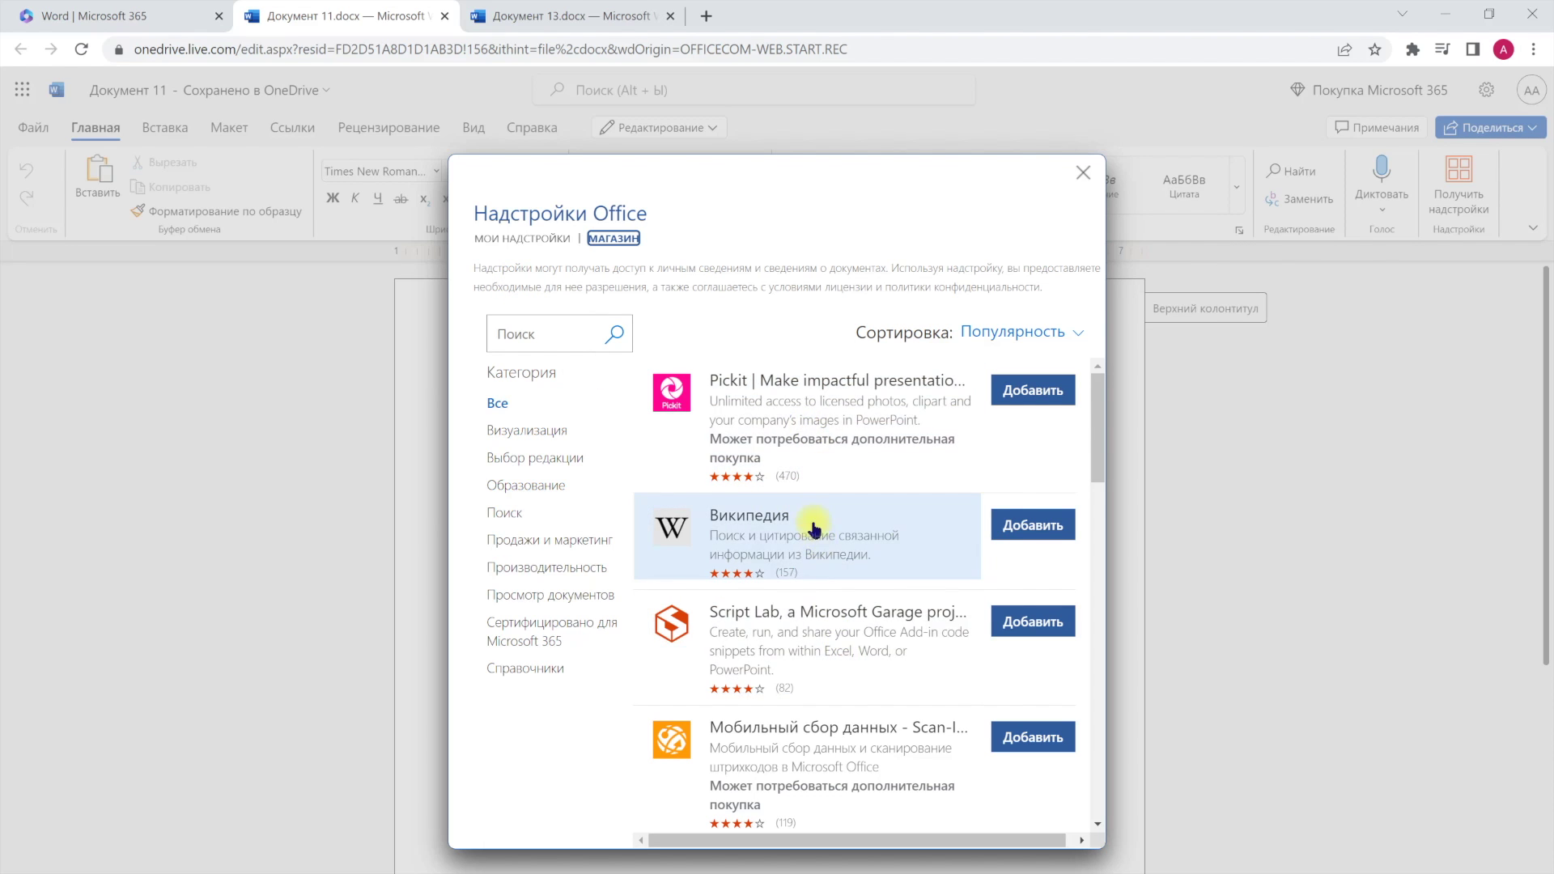
scroll(813, 518, down, 1)
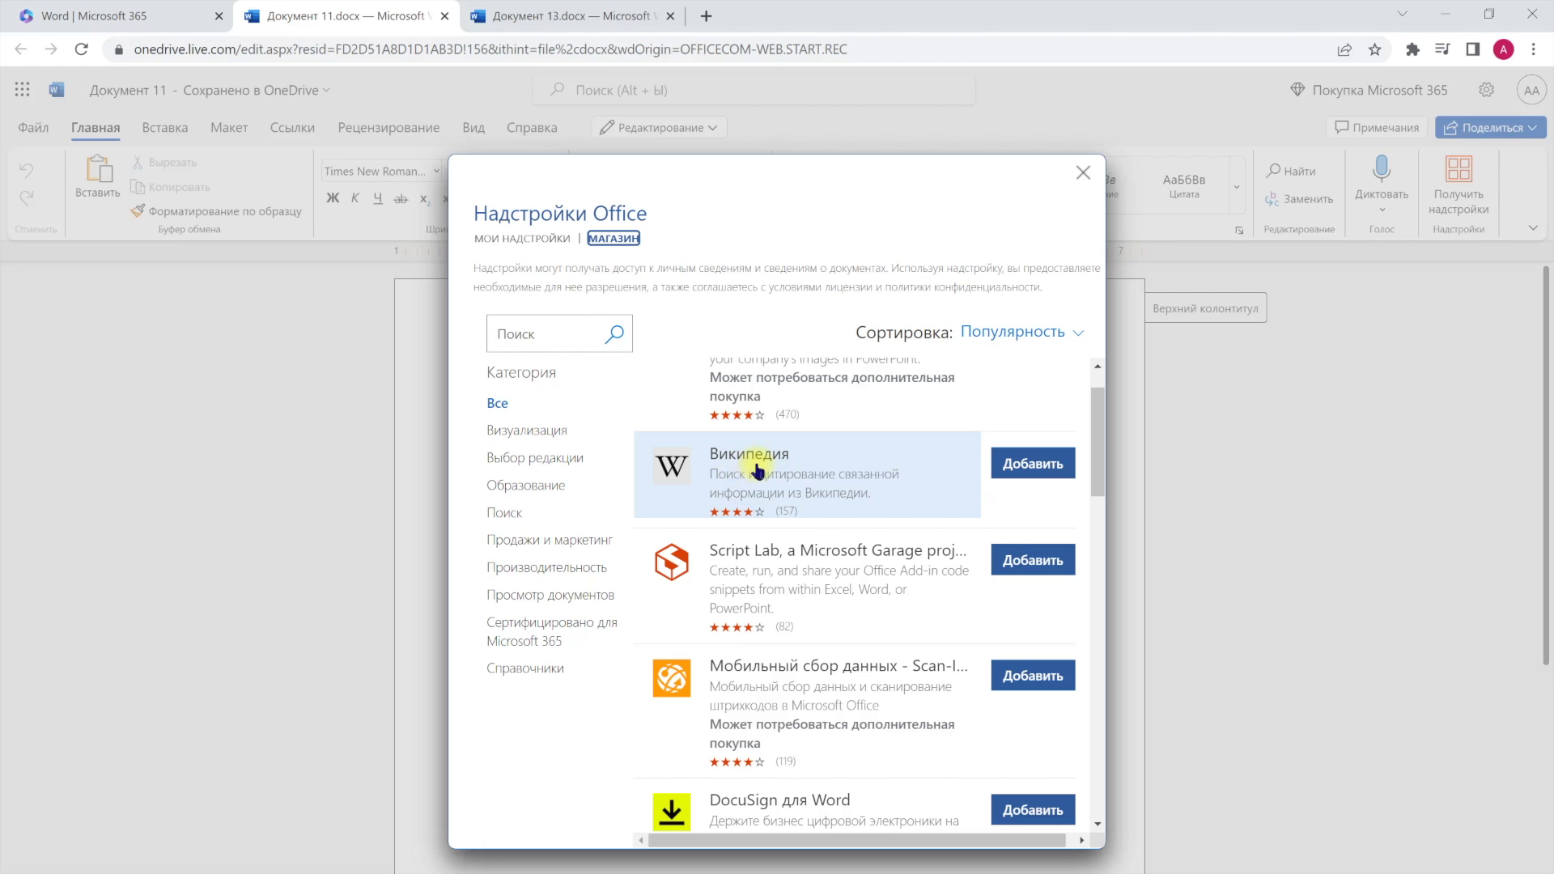
scroll(785, 544, down, 2)
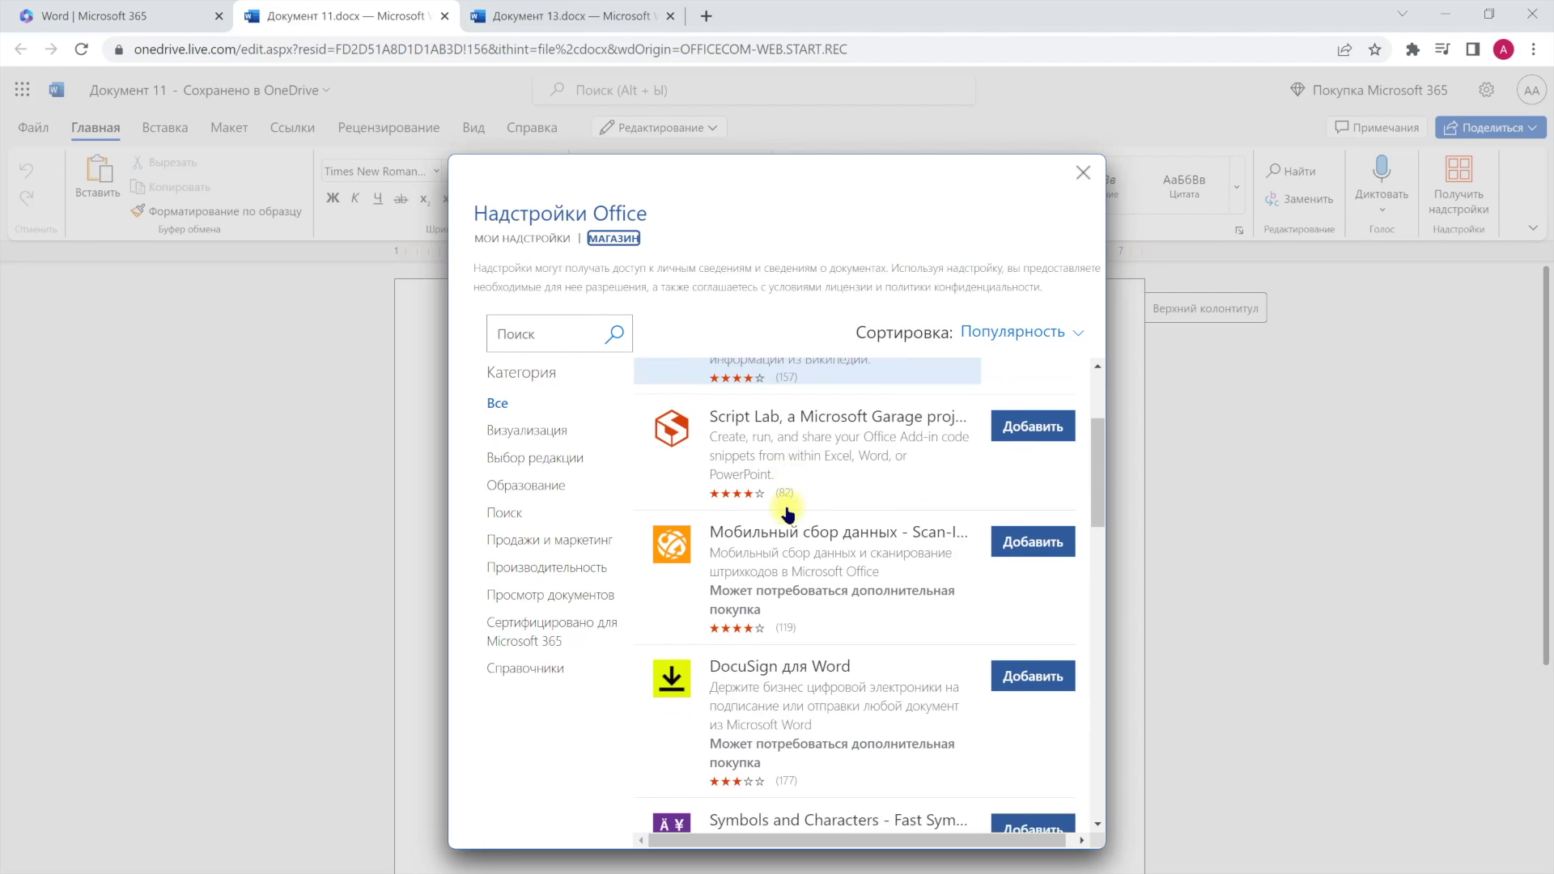
scroll(787, 509, down, 2)
scroll(787, 510, down, 3)
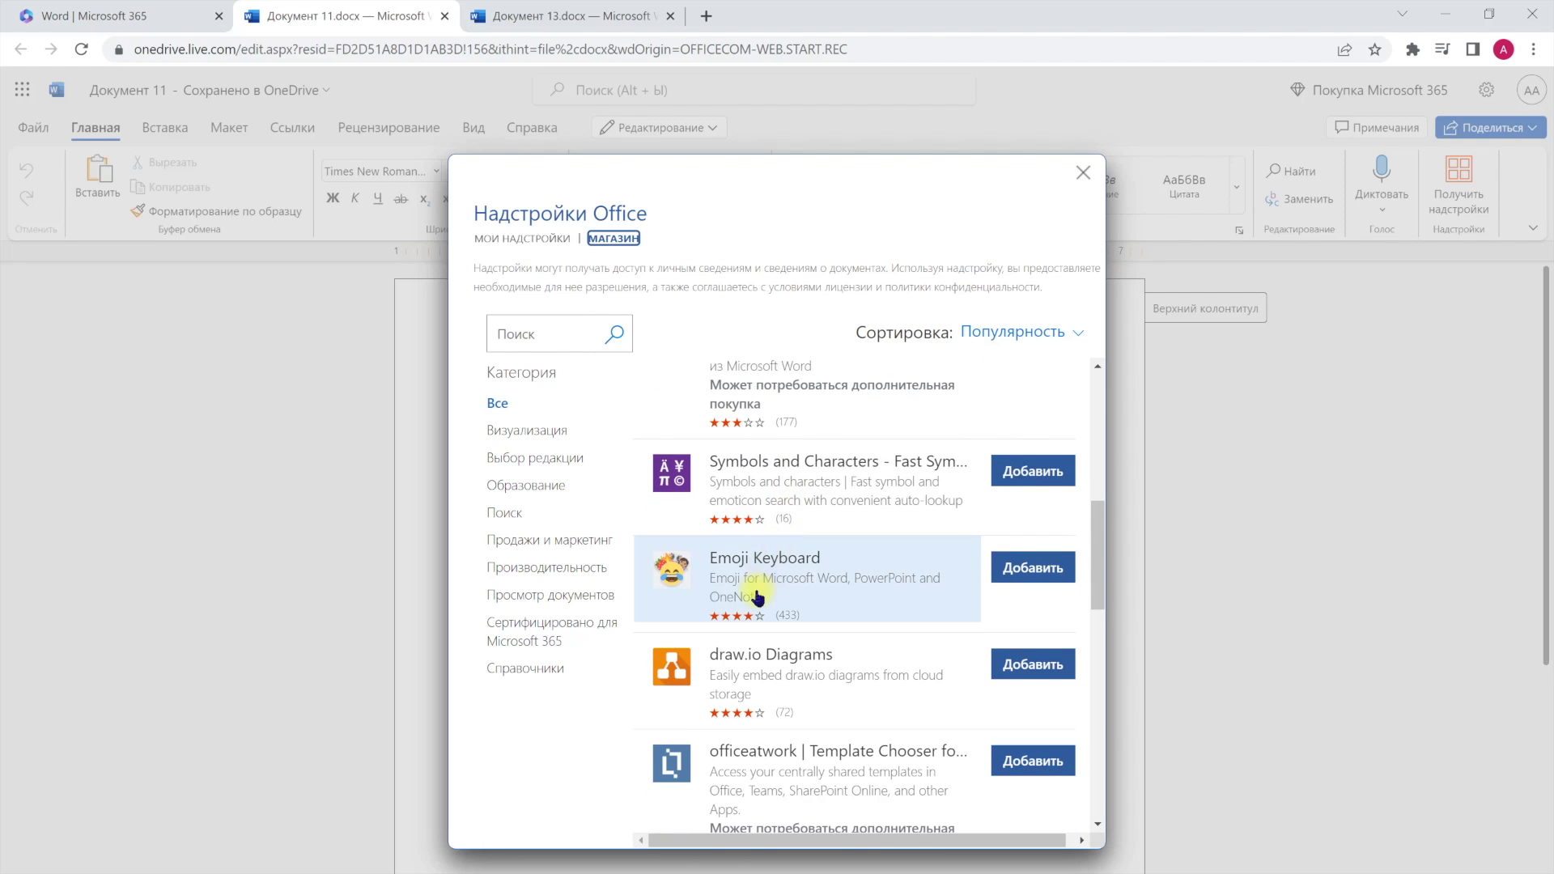
scroll(759, 597, down, 1)
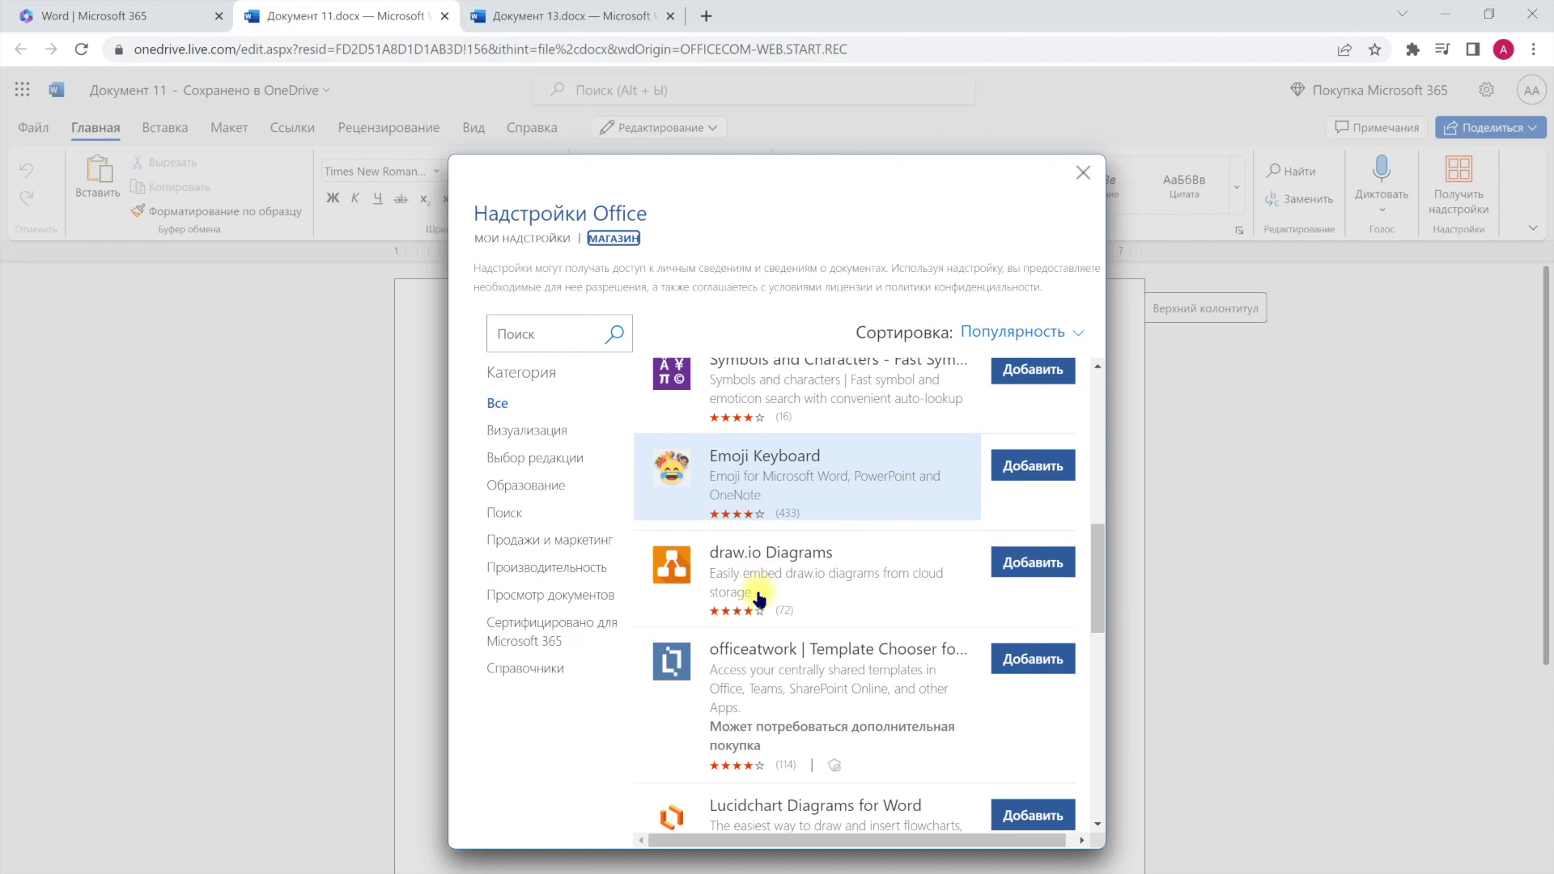
scroll(759, 597, down, 1)
scroll(758, 595, down, 2)
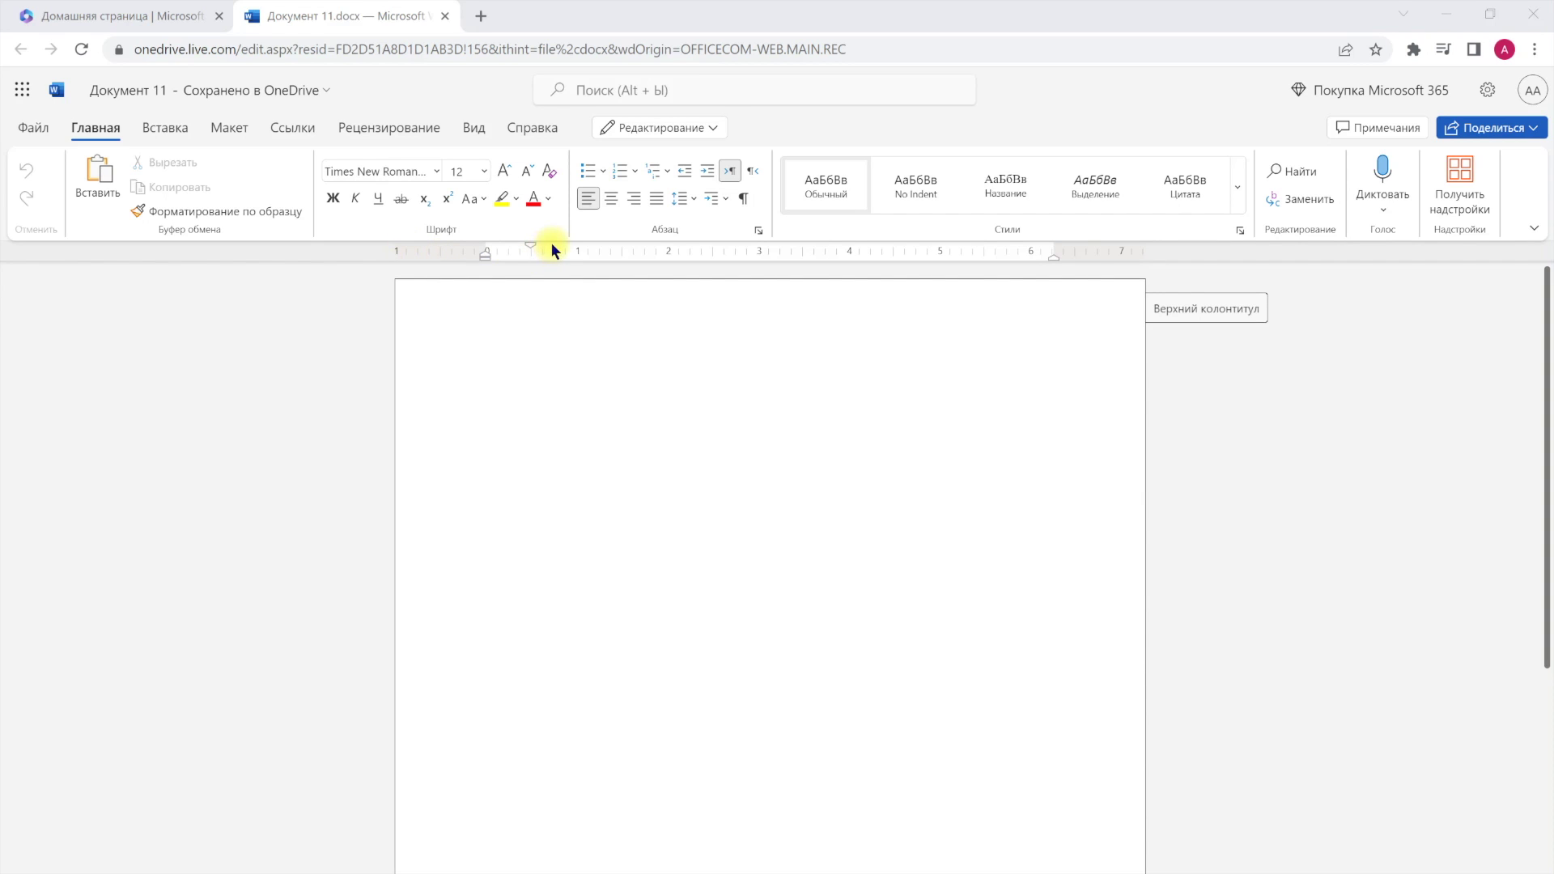
Go via the waffle launcher to the Microsoft 365 home, then its Приложения page of apps
click(516, 317)
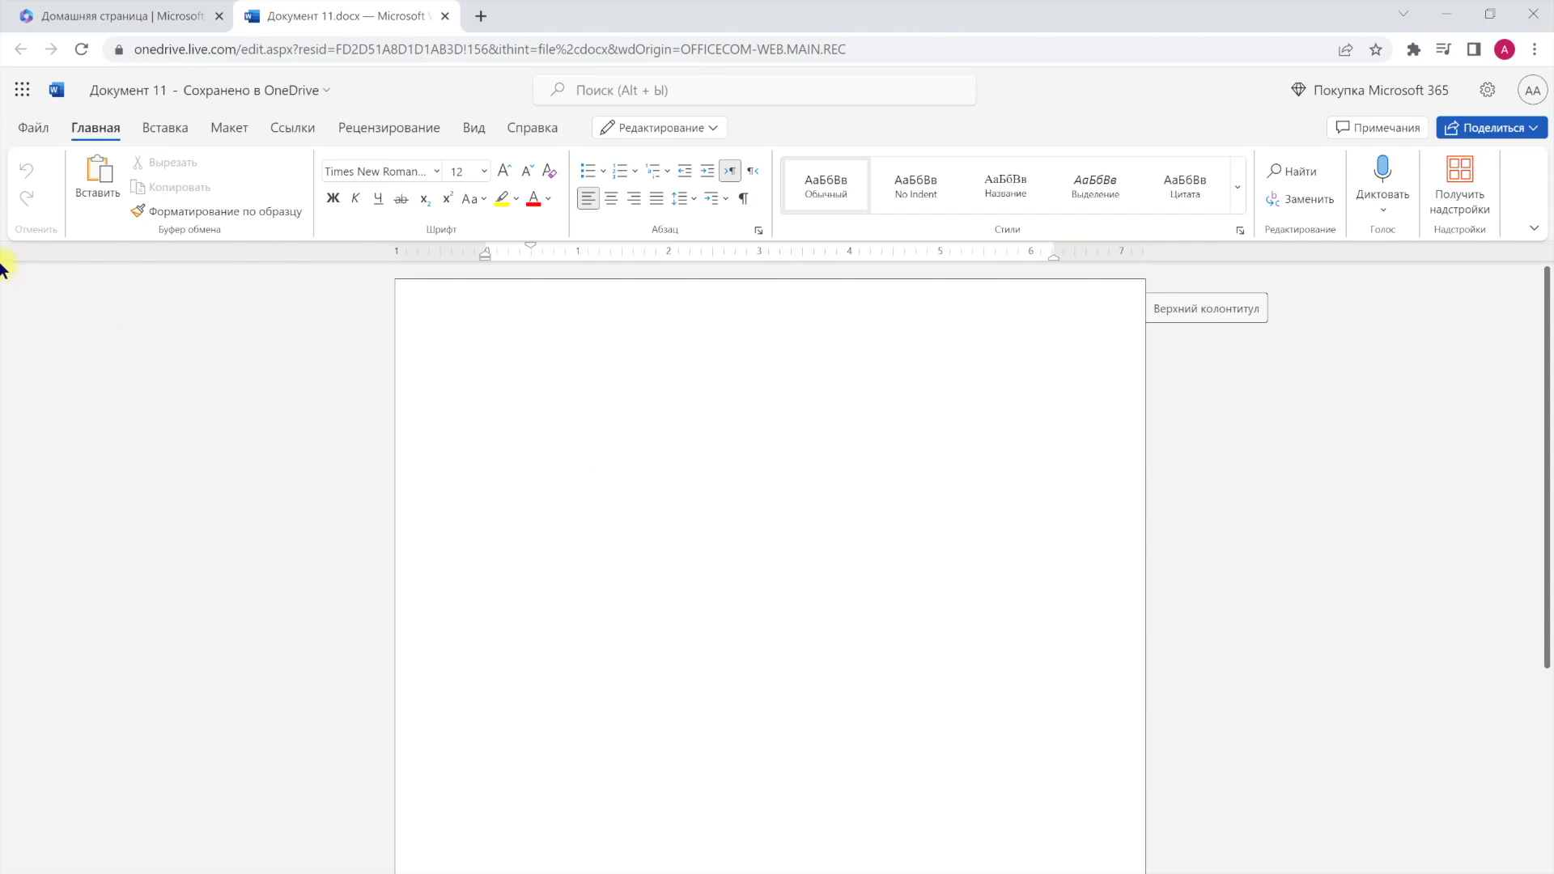
click(23, 93)
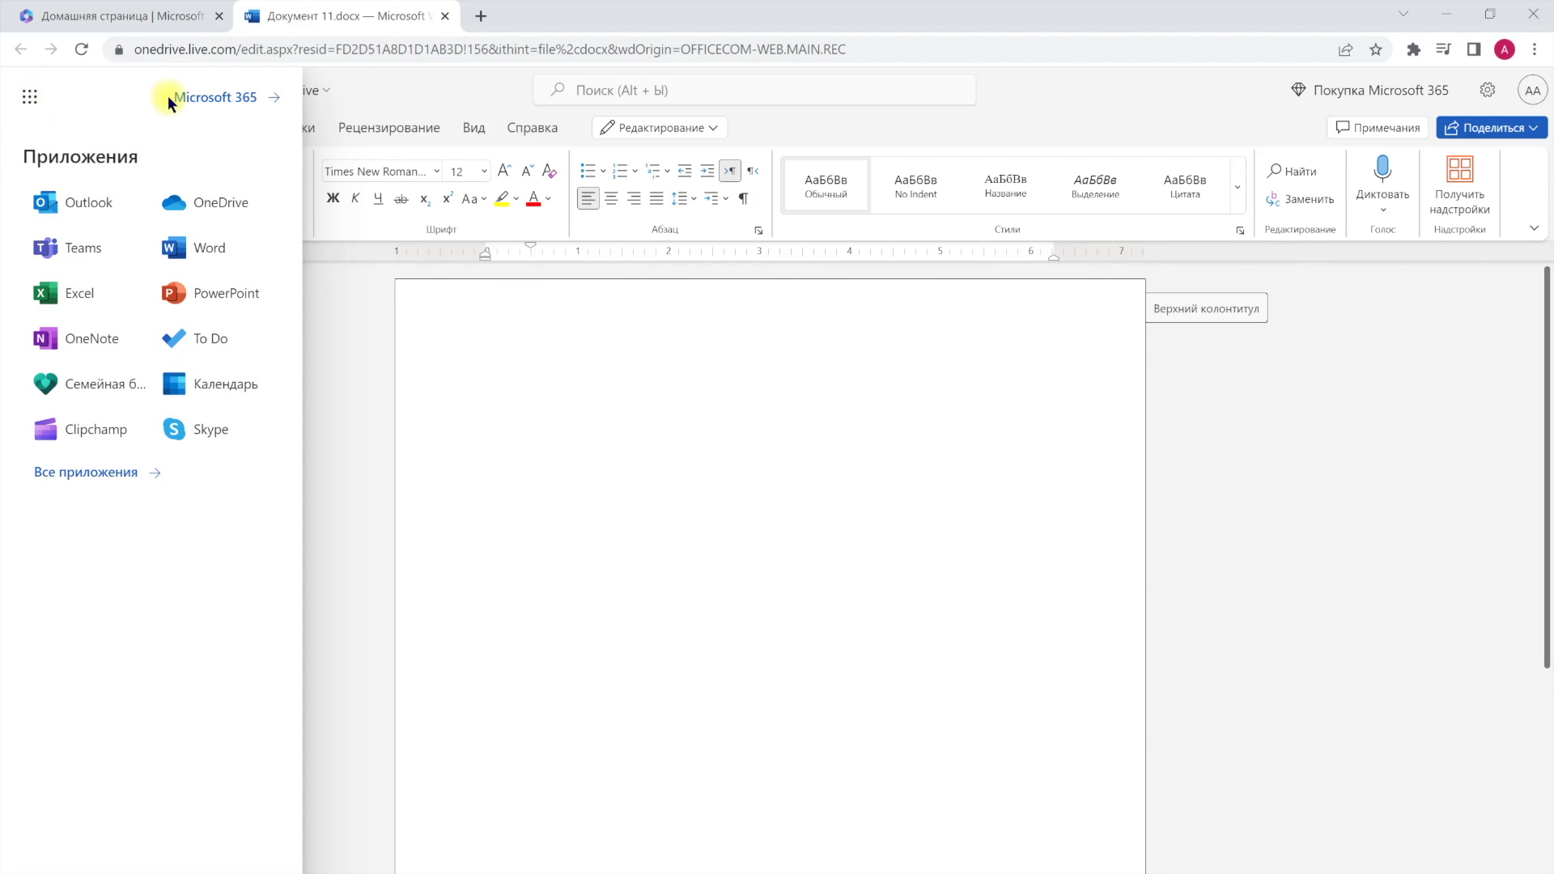
click(186, 98)
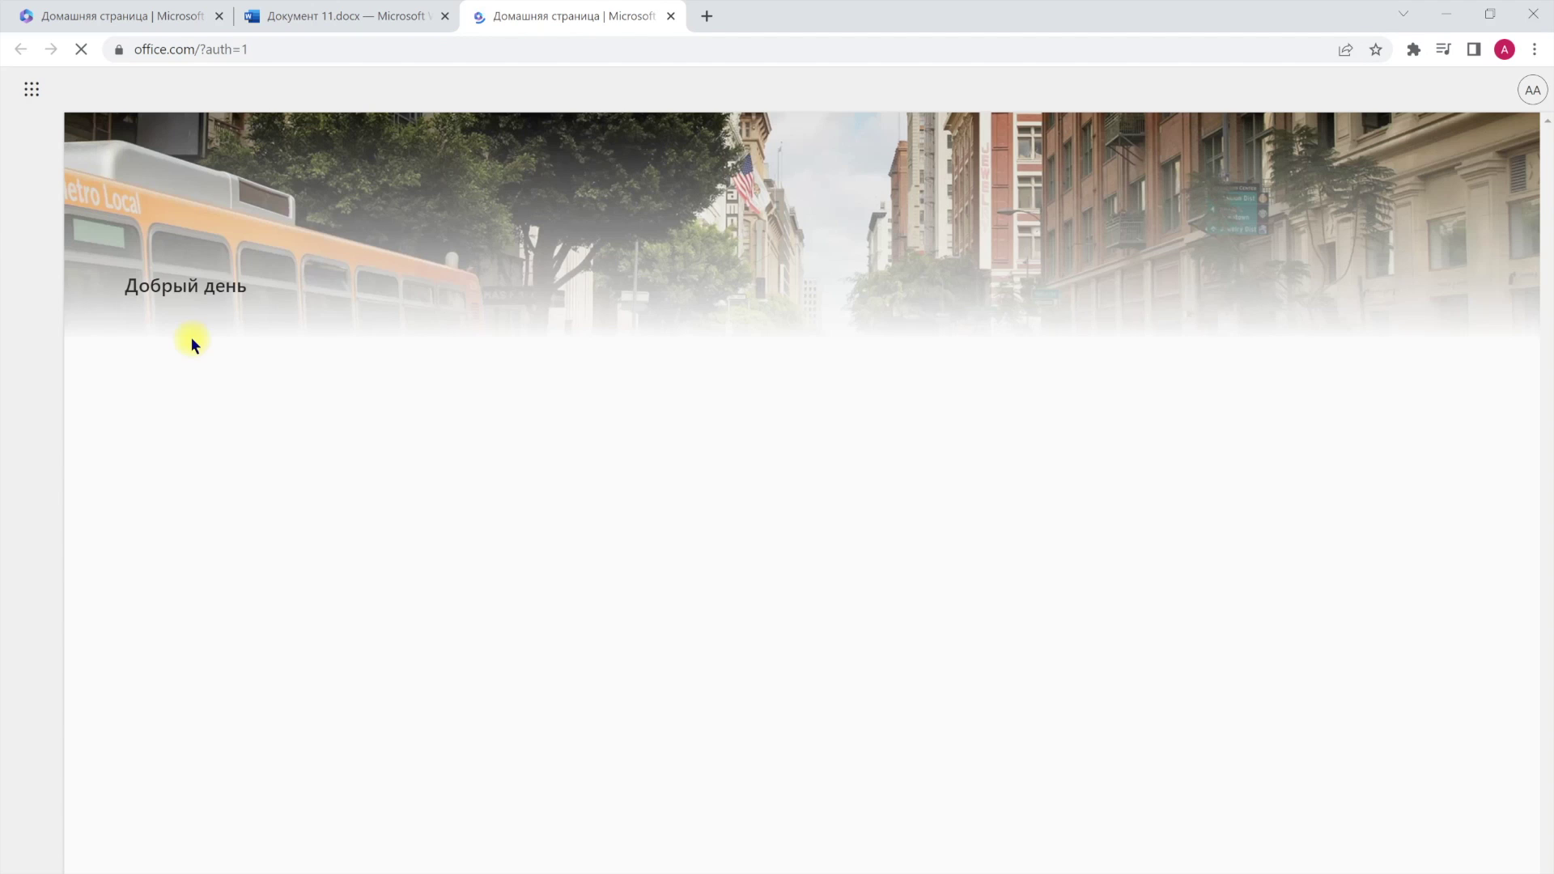
click(33, 239)
scroll(445, 421, down, 3)
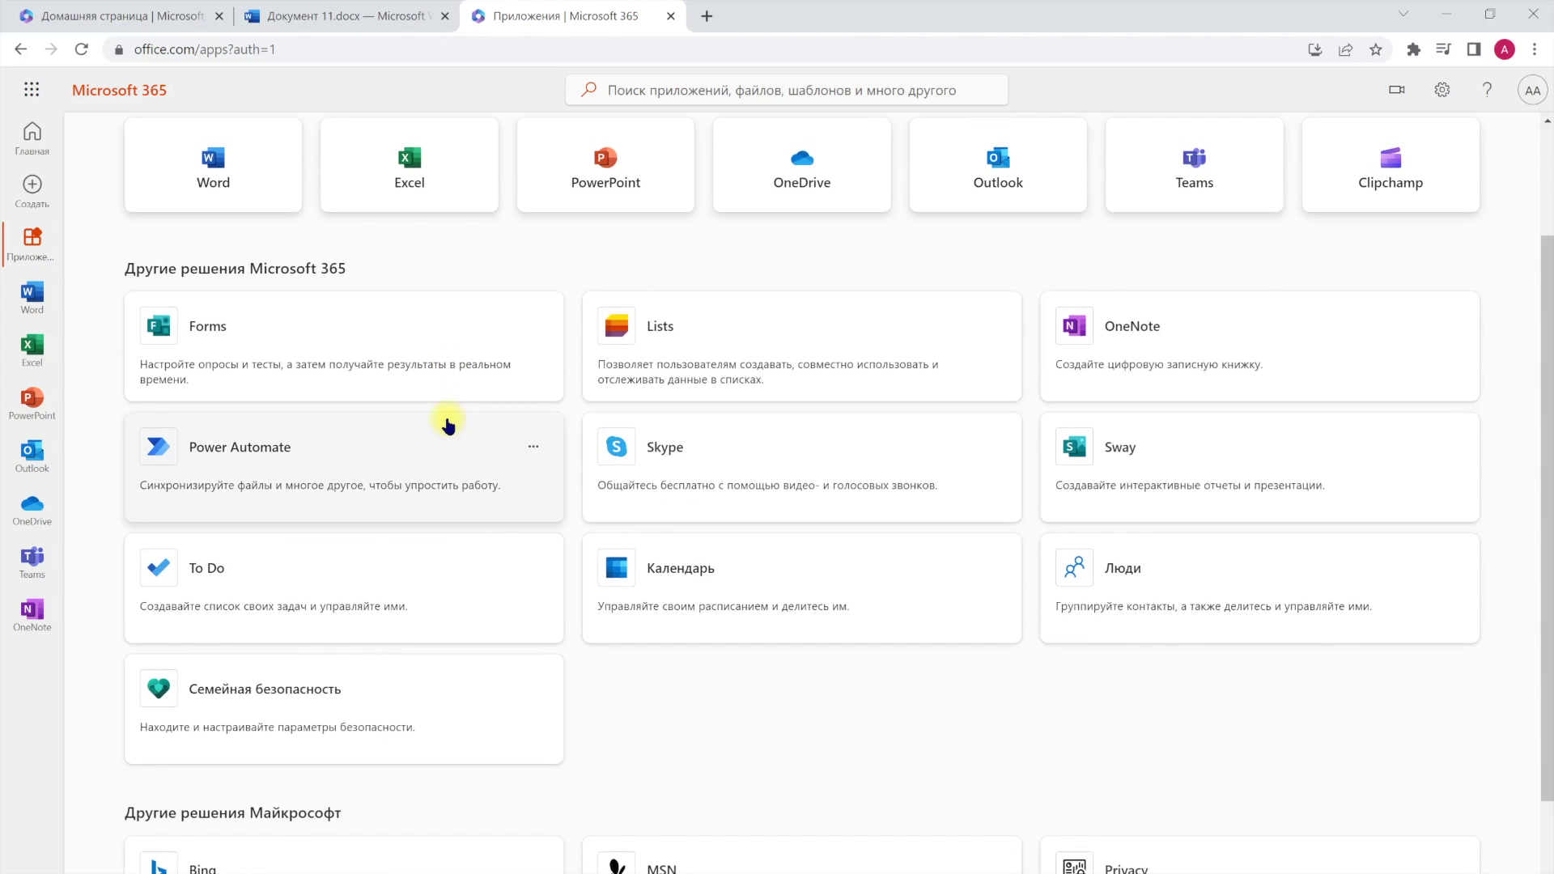
scroll(445, 421, up, 4)
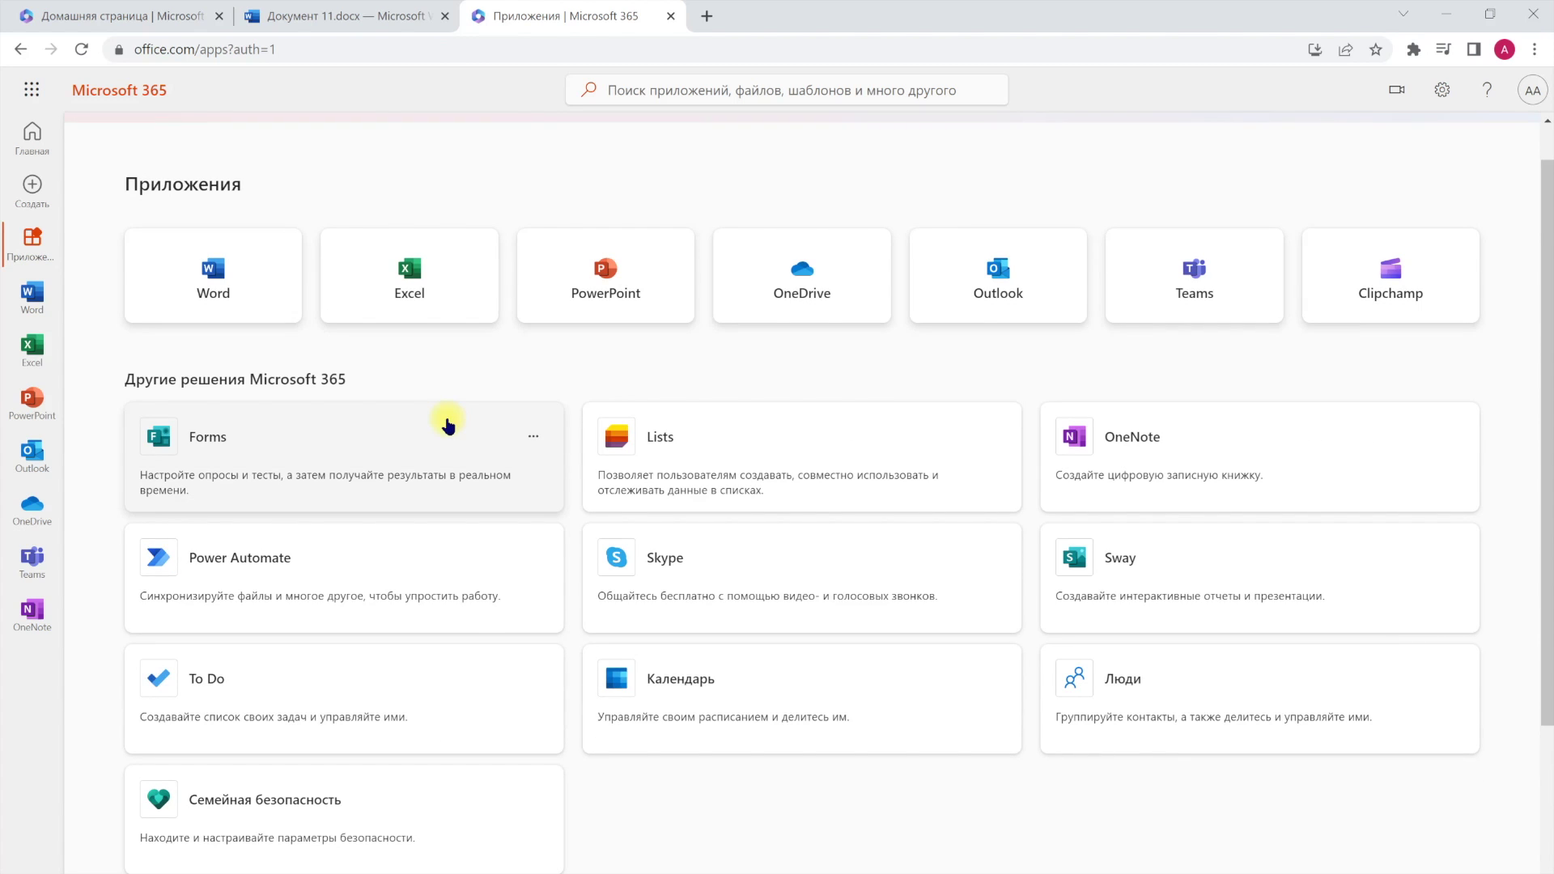